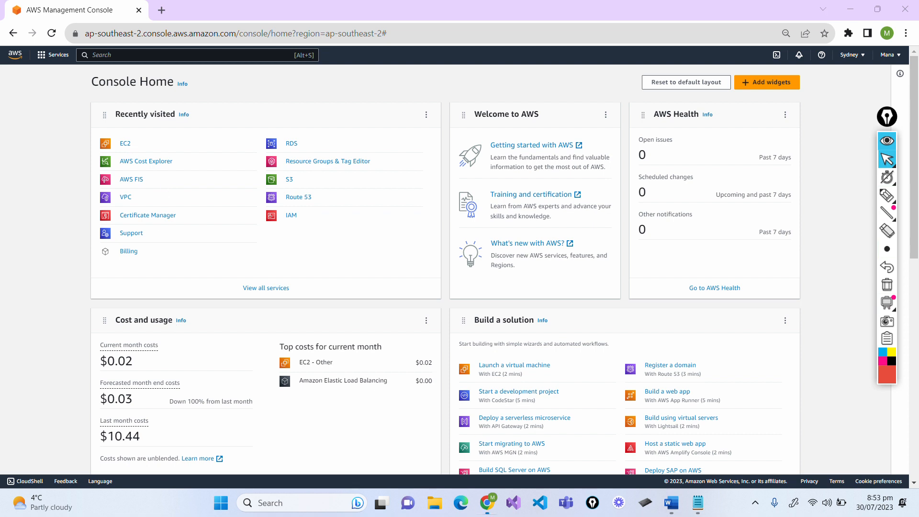
Open the EC2 dashboard and look through its navigation entries.
left_click(128, 144)
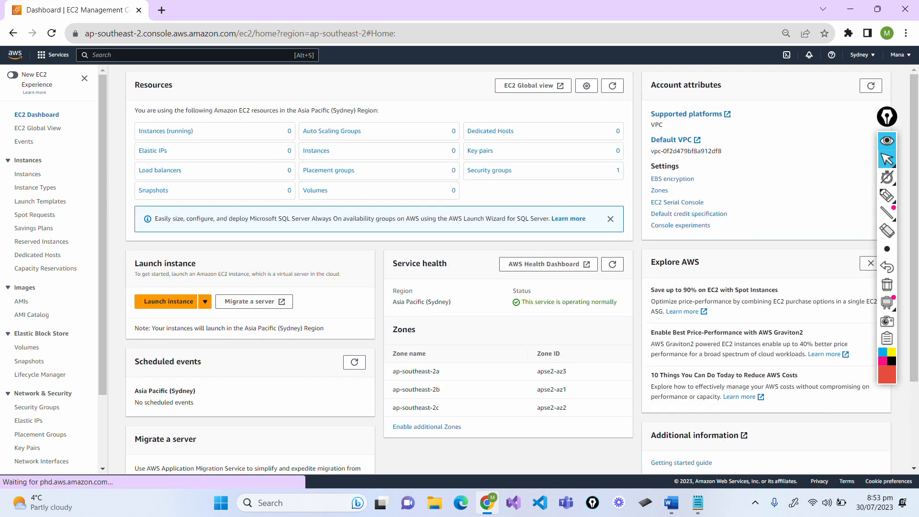
scroll(102, 143, "down", 2)
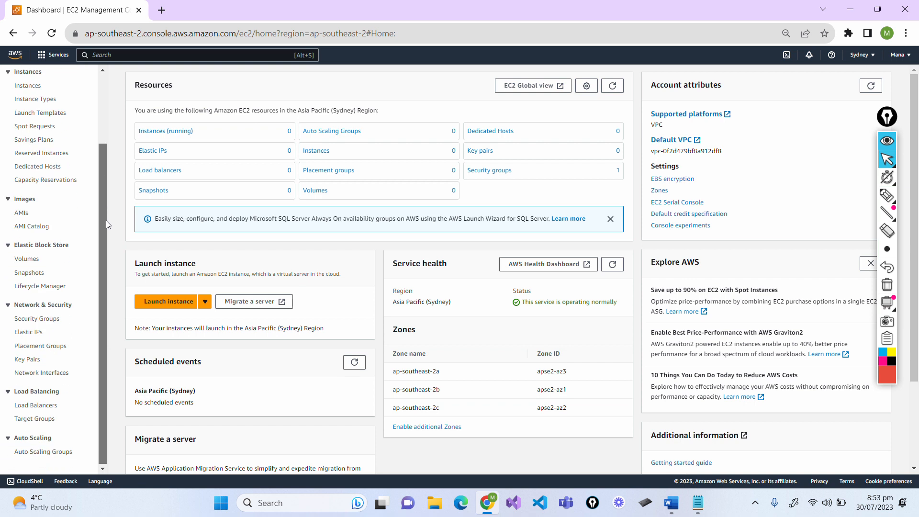
scroll(107, 158, "up", 1)
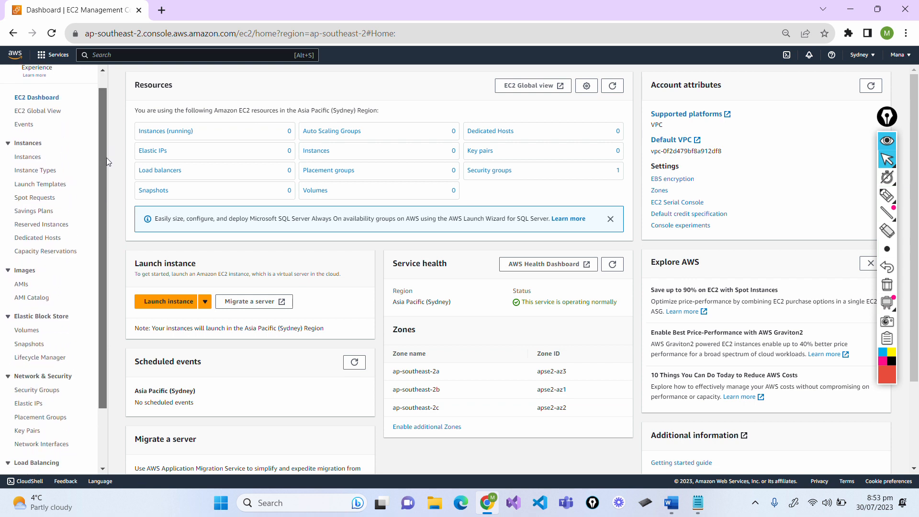
scroll(107, 159, "down", 1)
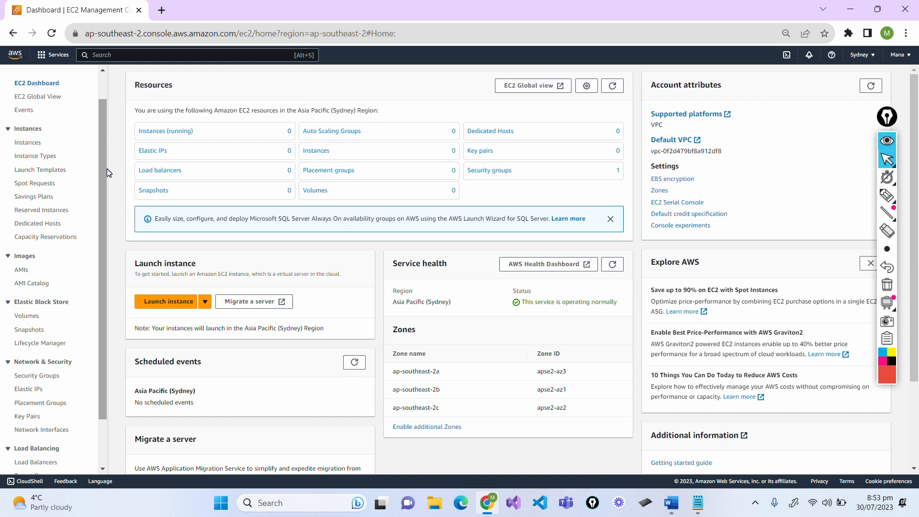
Circle the Security Groups navigation entry with the red pen and number it 1, and circle the Instances entry and number it 4.
mouse_move(891, 198)
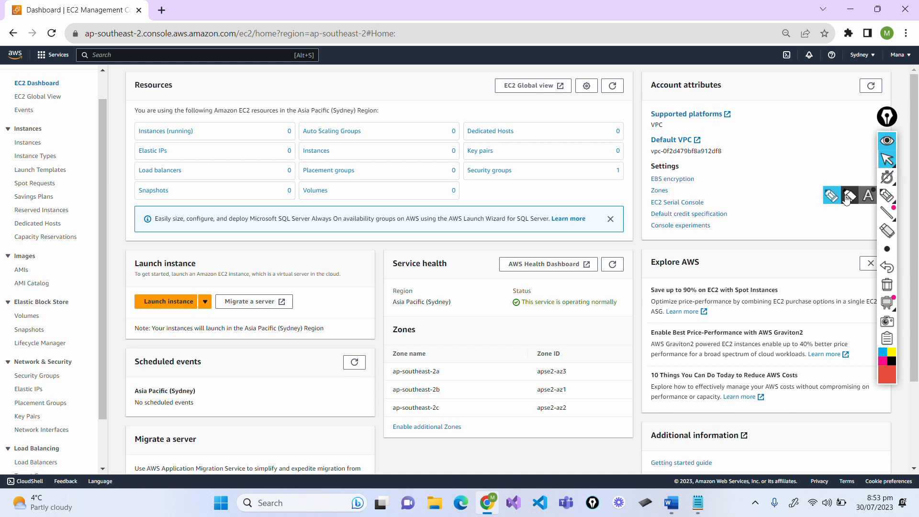
left_click(831, 196)
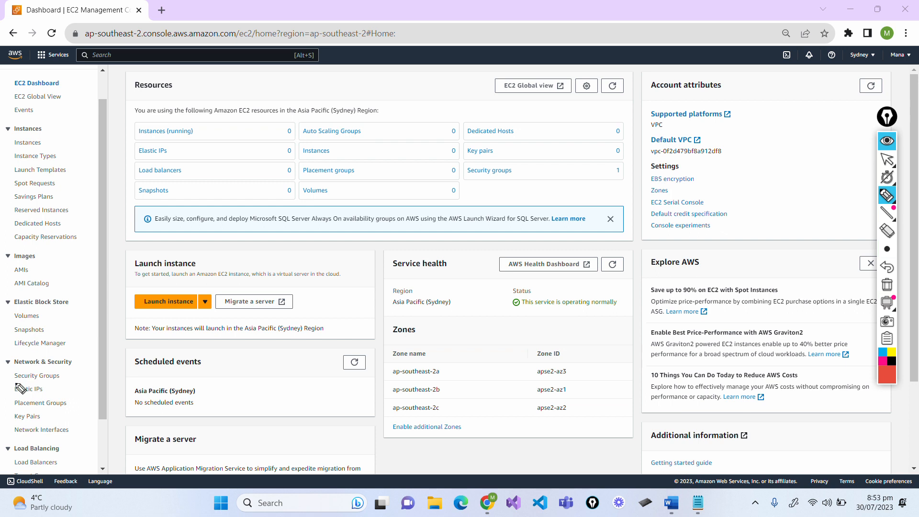
mouse_move(16, 383)
left_mouse_down()
mouse_move(51, 397)
mouse_move(72, 381)
mouse_move(22, 370)
mouse_move(9, 380)
left_mouse_up()
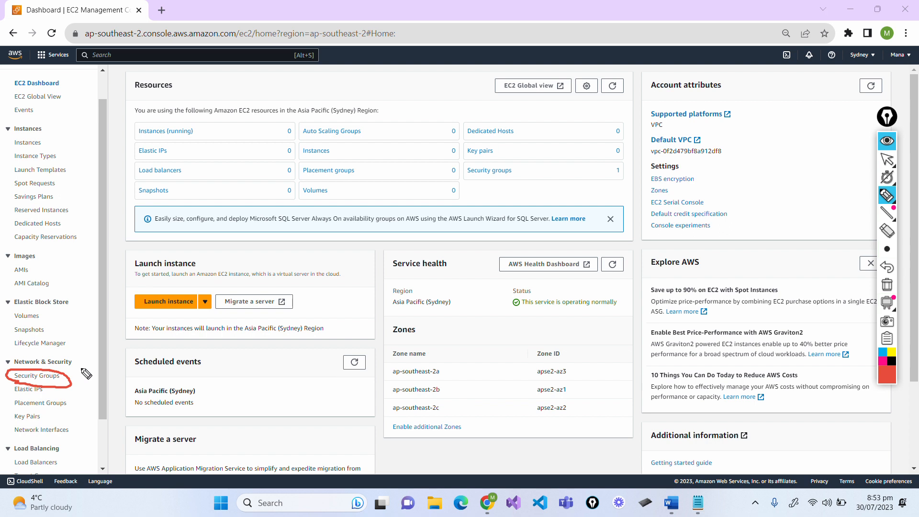
left_click_drag(83, 381, 83, 369)
mouse_move(21, 153)
left_mouse_down()
mouse_move(69, 155)
mouse_move(55, 138)
mouse_move(22, 136)
mouse_move(14, 154)
left_mouse_up()
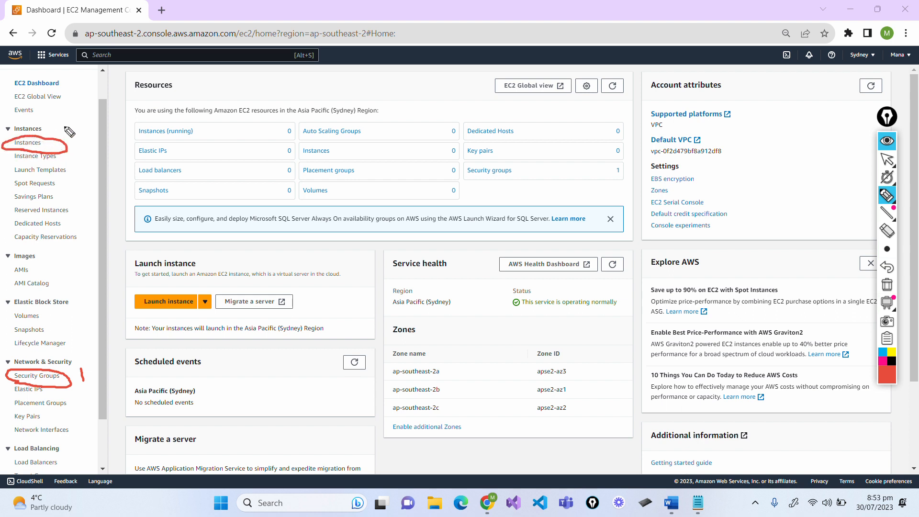
mouse_move(69, 126)
left_mouse_down()
mouse_move(71, 144)
mouse_move(89, 135)
left_mouse_up()
Circle the Target Groups navigation entry in red and number it 2, and circle and number the Load Balancers entry above it.
key("ctrl+shift+c")
left_click_drag(102, 396, 102, 418)
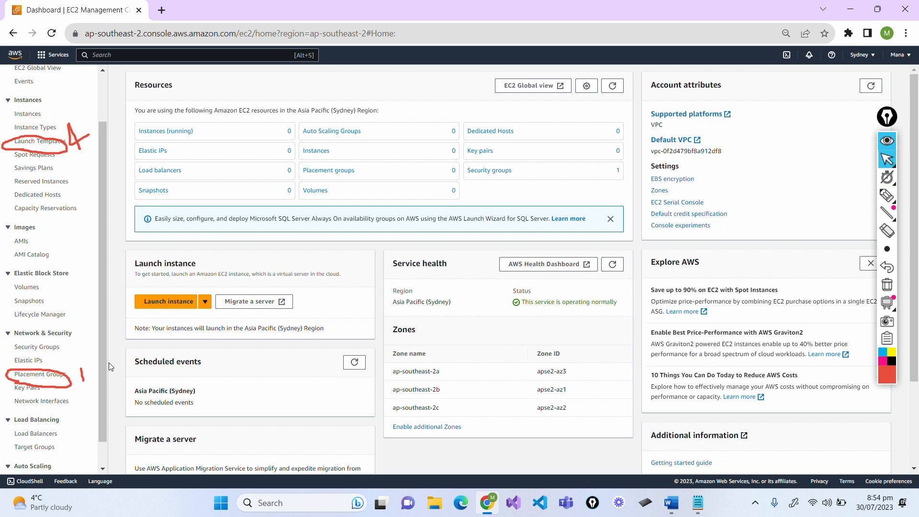
left_click_drag(102, 366, 105, 343)
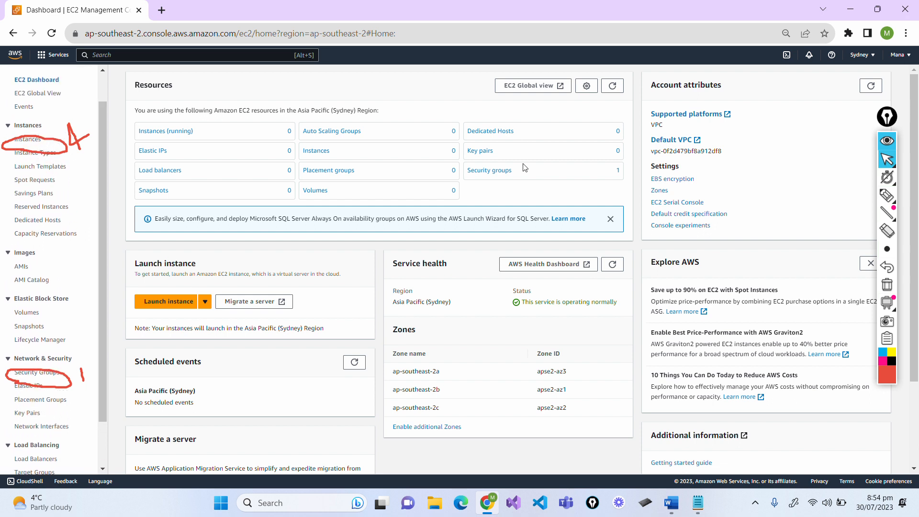
mouse_move(888, 195)
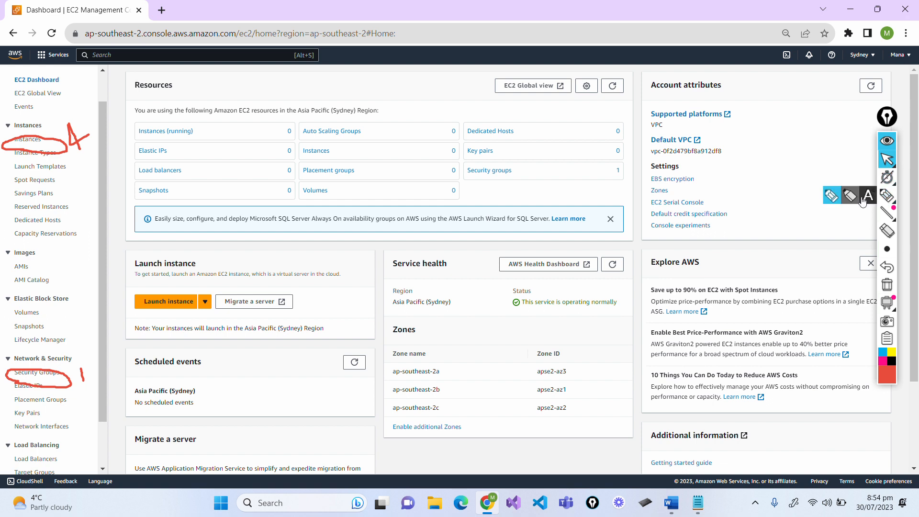
left_click(831, 195)
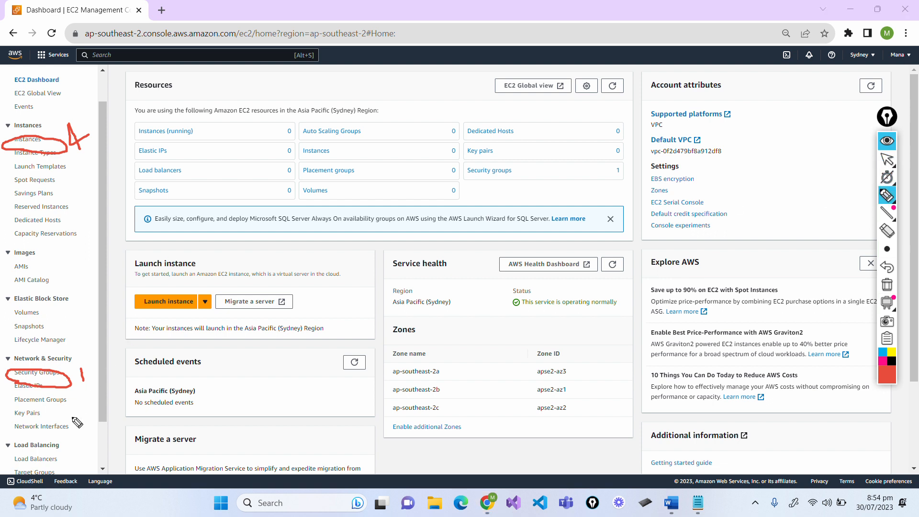
mouse_move(63, 470)
left_mouse_down()
mouse_move(21, 465)
mouse_move(9, 476)
mouse_move(34, 483)
mouse_move(63, 468)
left_mouse_up()
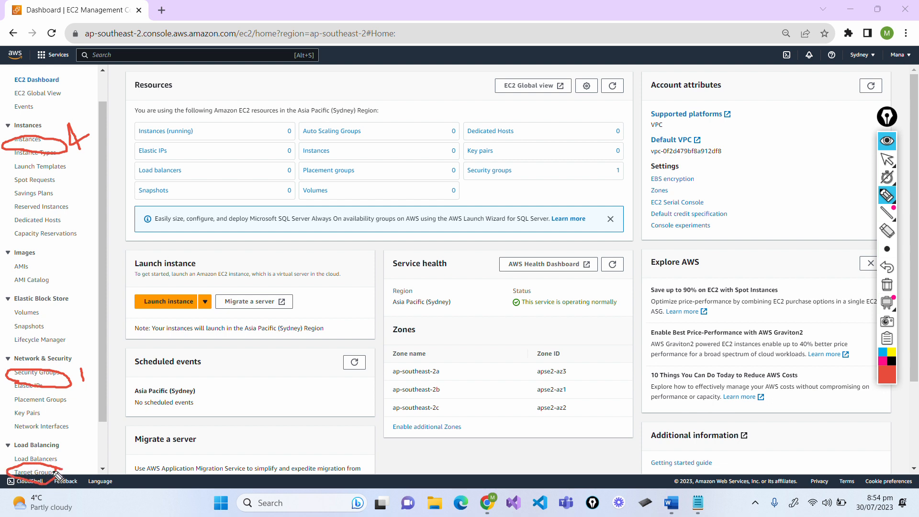
mouse_move(72, 465)
left_mouse_down()
mouse_move(74, 456)
mouse_move(76, 472)
mouse_move(96, 471)
left_mouse_up()
mouse_move(19, 467)
left_mouse_down()
mouse_move(7, 455)
mouse_move(48, 445)
mouse_move(63, 460)
mouse_move(60, 473)
left_mouse_up()
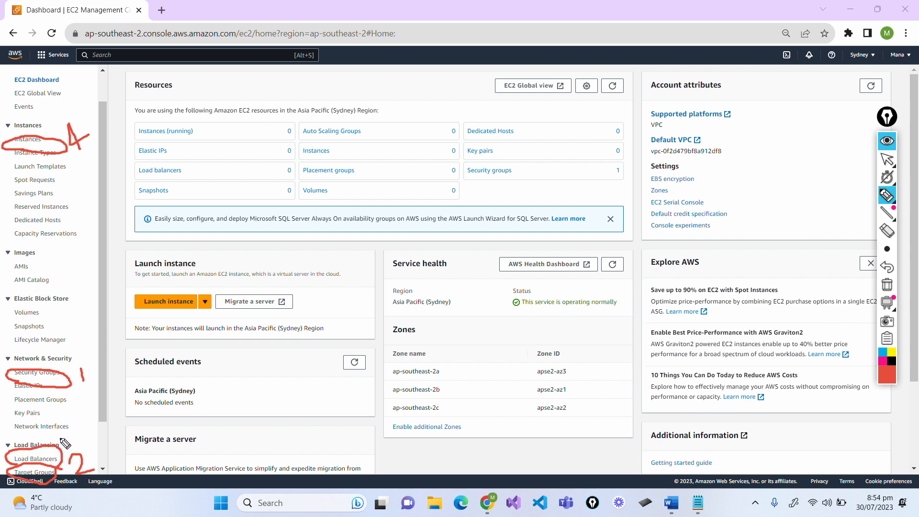
left_click_drag(60, 438, 74, 447)
Draw a vertical red line from Instances down to Target Groups, and clear all pen annotations from the screen.
left_click_drag(50, 144, 45, 479)
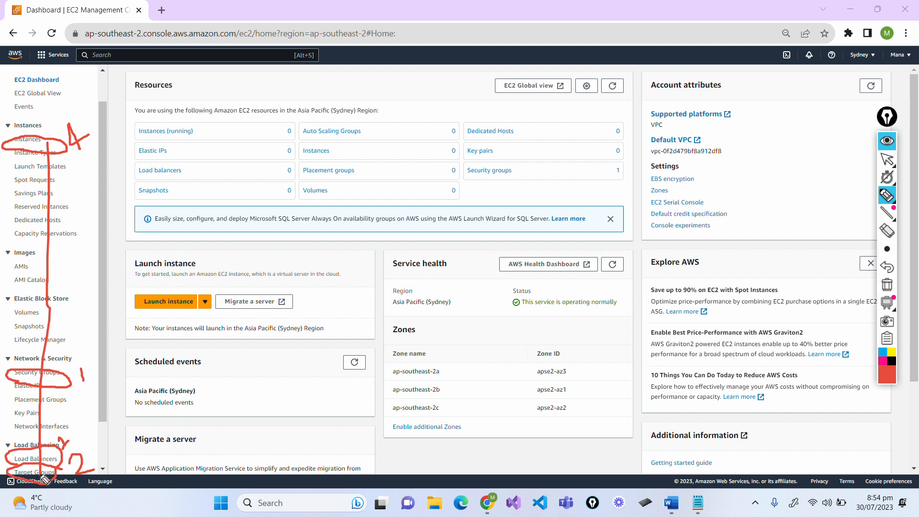
left_click(888, 286)
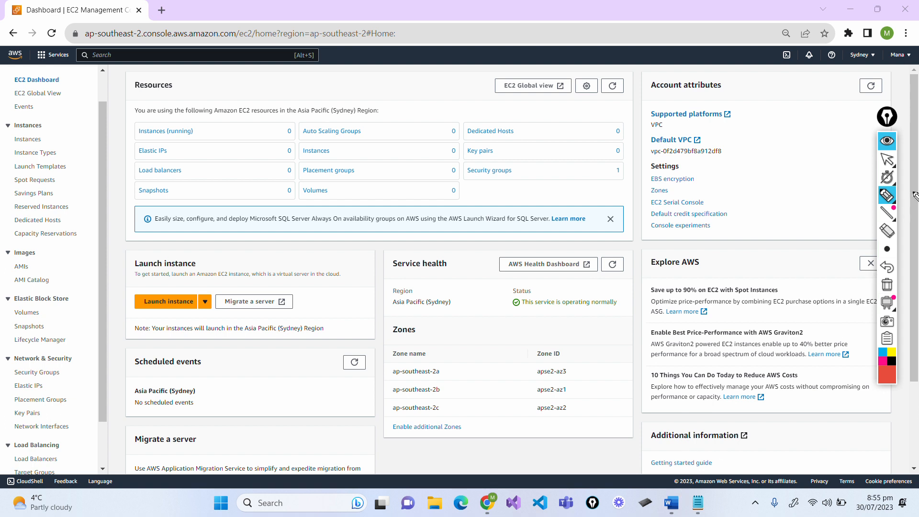
Switch to the blank Word document and draw a red box containing the letters SG with the annotation pen.
left_click(670, 508)
left_click(670, 505)
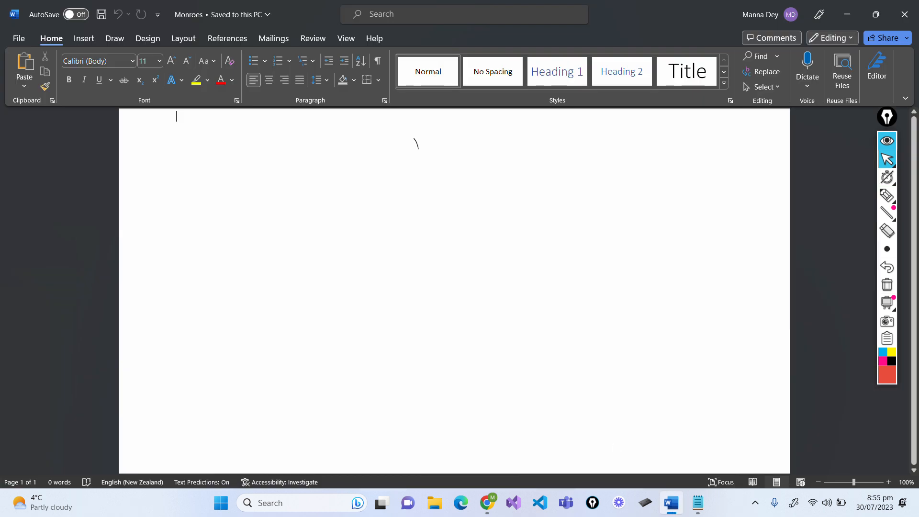
mouse_move(894, 204)
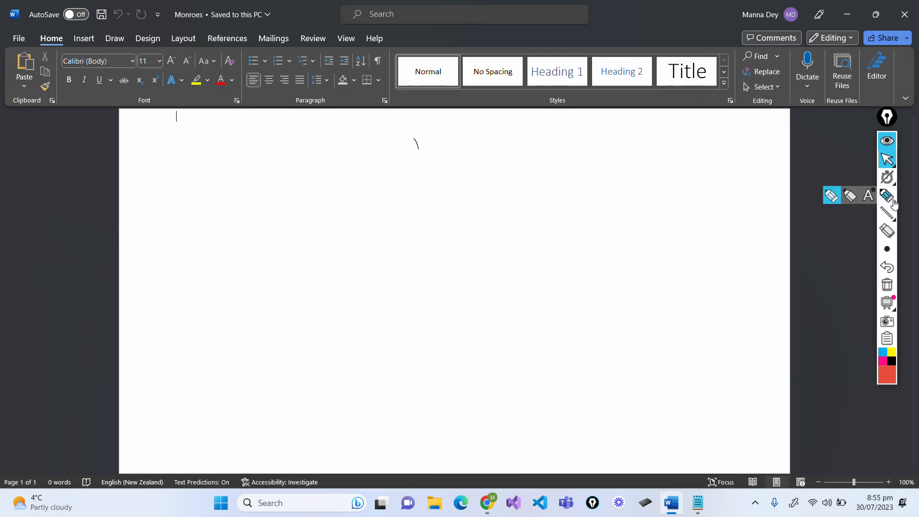
left_click(832, 195)
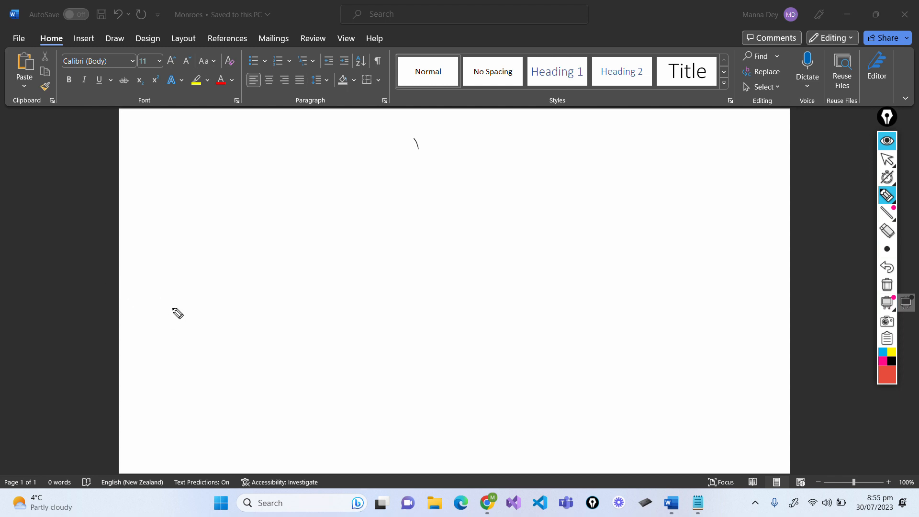
mouse_move(201, 259)
left_mouse_down()
mouse_move(165, 264)
mouse_move(173, 328)
mouse_move(222, 324)
mouse_move(229, 290)
mouse_move(219, 262)
mouse_move(196, 262)
mouse_move(173, 290)
mouse_move(195, 298)
mouse_move(176, 312)
left_mouse_up()
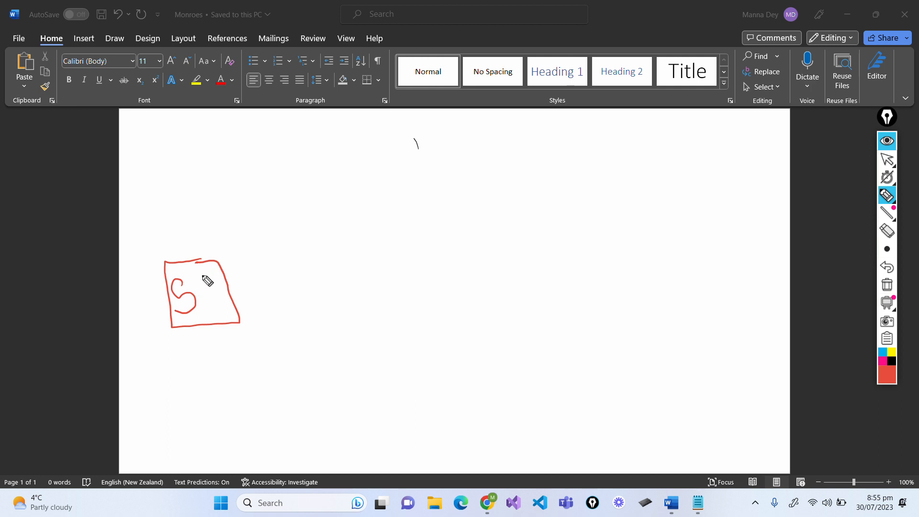
mouse_move(201, 271)
left_mouse_down()
mouse_move(196, 286)
mouse_move(217, 302)
left_mouse_up()
Draw branch arrows down from the SG box to the handwritten labels "HTTP port 80" and "SSHP 22".
mouse_move(185, 328)
left_mouse_down()
mouse_move(198, 405)
mouse_move(223, 402)
mouse_move(216, 413)
mouse_move(233, 402)
mouse_move(237, 413)
left_mouse_up()
mouse_move(233, 390)
left_mouse_down()
mouse_move(246, 413)
mouse_move(237, 399)
mouse_move(254, 409)
mouse_move(251, 389)
mouse_move(293, 411)
mouse_move(299, 384)
mouse_move(314, 391)
left_mouse_up()
left_click_drag(318, 369, 307, 379)
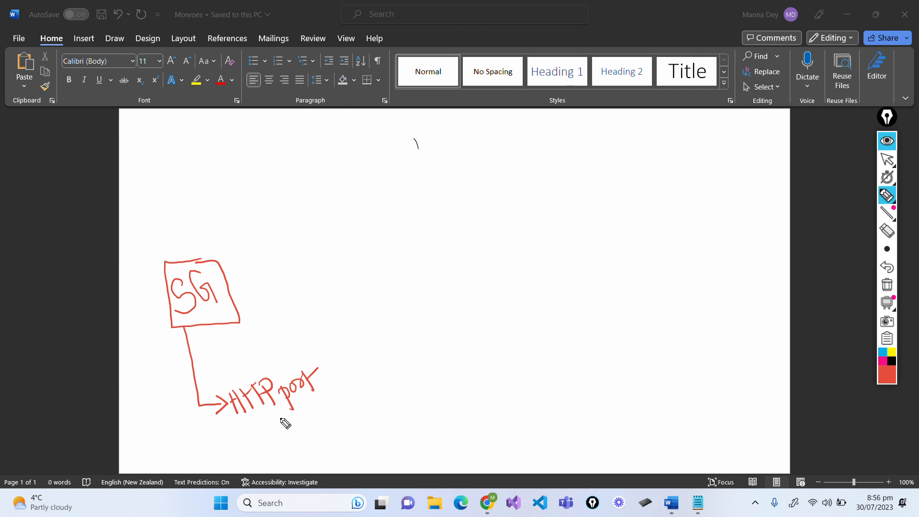
mouse_move(285, 417)
left_mouse_down()
mouse_move(290, 433)
mouse_move(280, 412)
mouse_move(304, 410)
left_mouse_up()
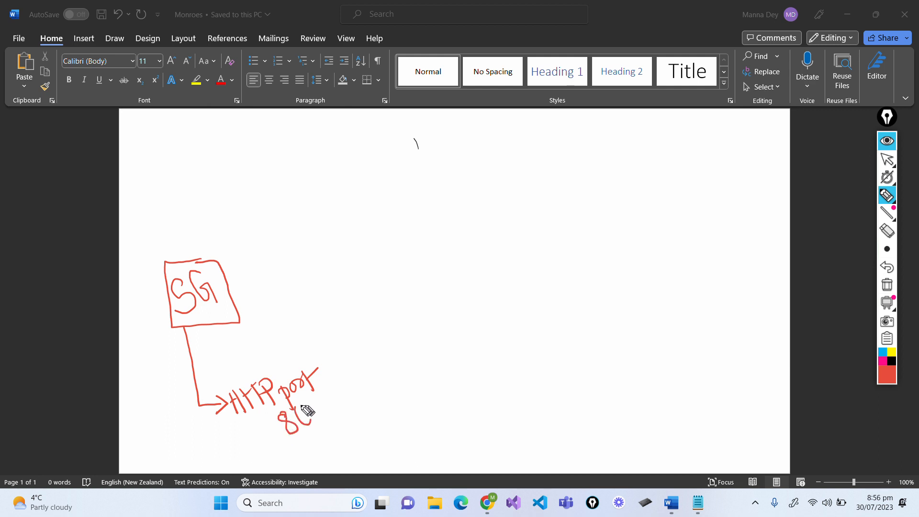
mouse_move(193, 363)
left_mouse_down()
mouse_move(218, 357)
mouse_move(209, 373)
mouse_move(263, 343)
mouse_move(261, 331)
mouse_move(253, 364)
mouse_move(273, 350)
left_mouse_up()
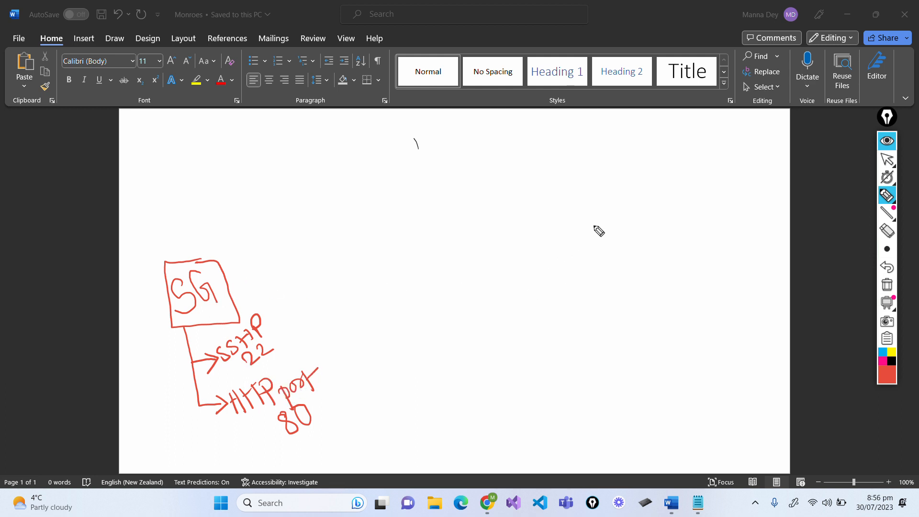
key("Escape")
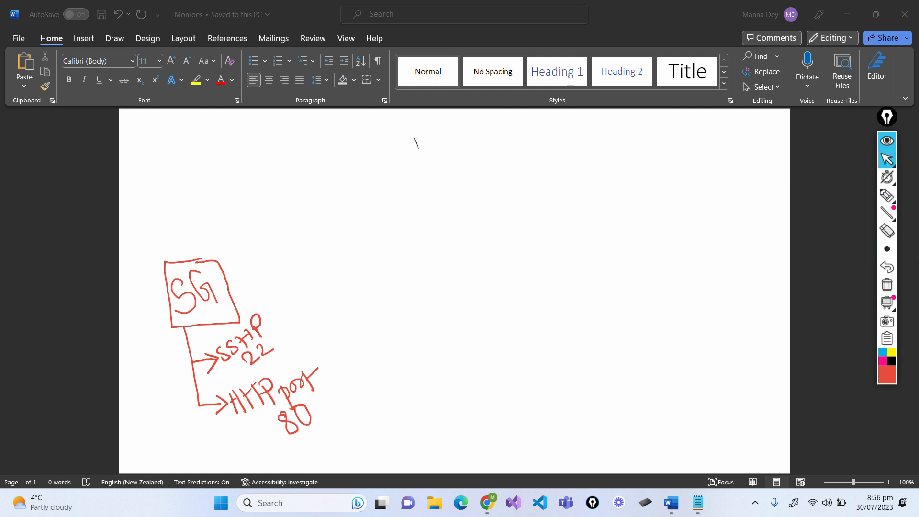
Change the pen colour to light blue and draw four ovals in two rows beside the SG box.
left_click(884, 355)
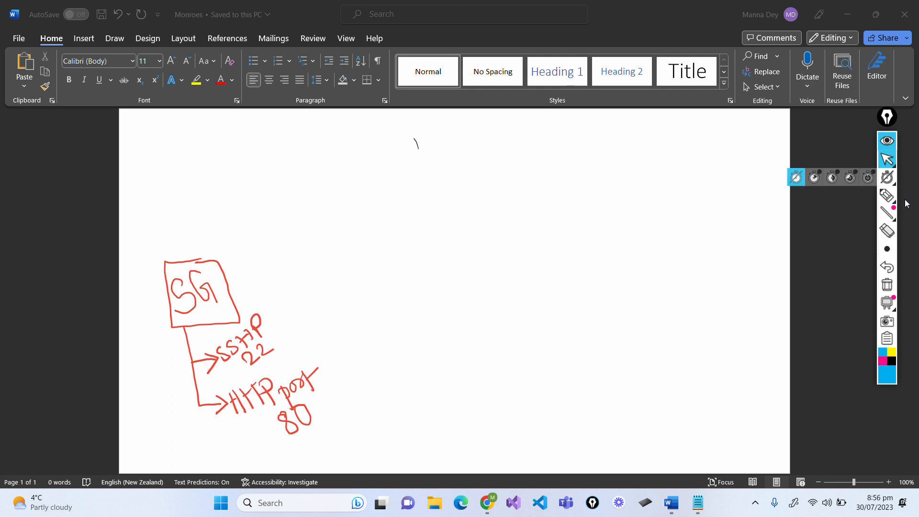
mouse_move(887, 195)
left_click(832, 195)
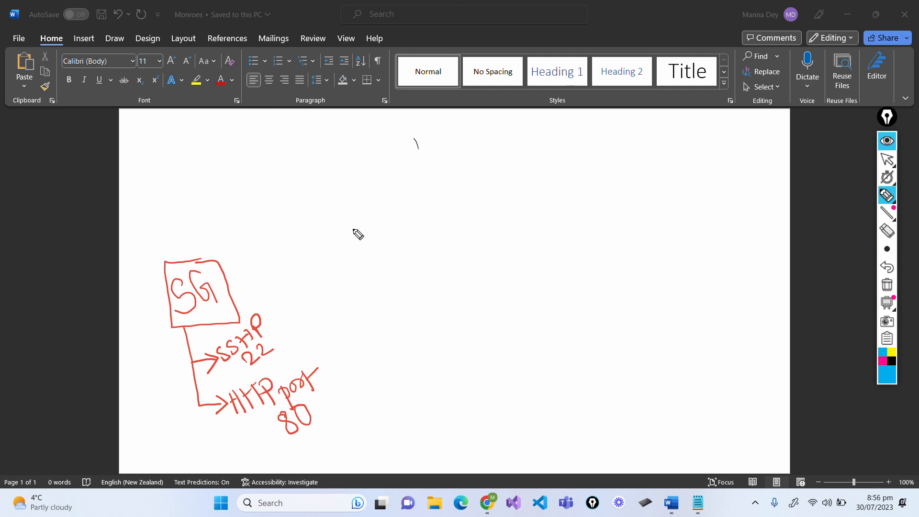
mouse_move(344, 207)
left_mouse_down()
mouse_move(335, 246)
mouse_move(344, 209)
left_mouse_up()
mouse_move(428, 219)
left_mouse_down()
mouse_move(425, 266)
mouse_move(427, 219)
left_mouse_up()
mouse_move(355, 330)
left_mouse_down()
mouse_move(403, 376)
mouse_move(364, 334)
left_mouse_up()
mouse_move(470, 321)
left_mouse_down()
mouse_move(460, 322)
mouse_move(496, 357)
mouse_move(463, 321)
left_mouse_up()
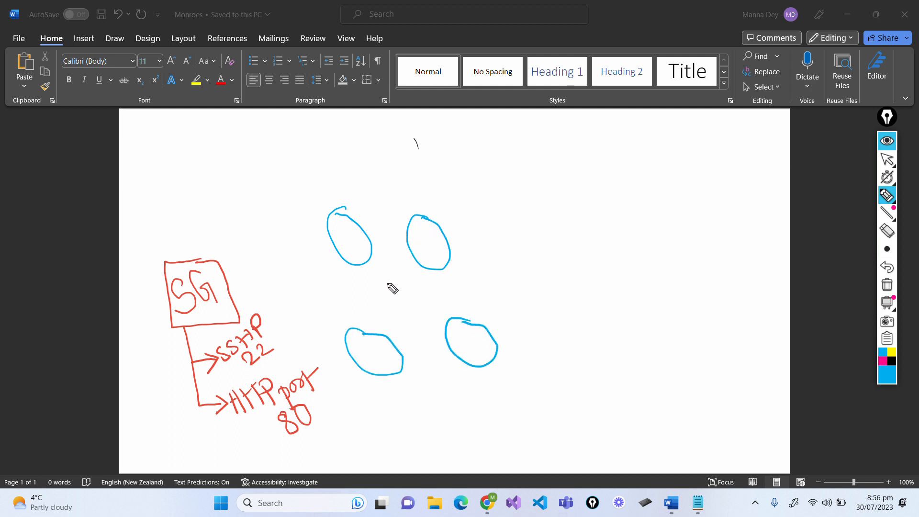
Number the four blue ovals 1 and 2 in the upper row, and 3 and 4 in the lower row.
left_click_drag(339, 237, 353, 248)
left_click_drag(422, 244, 437, 247)
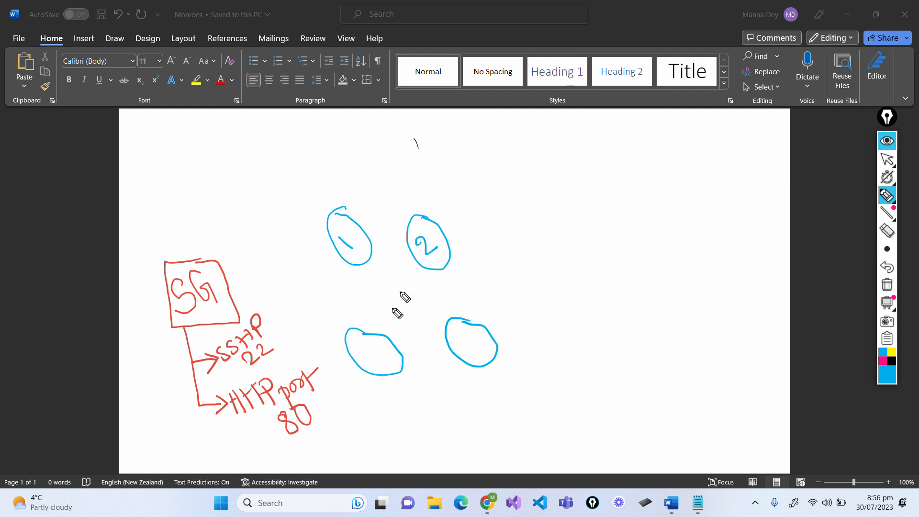
mouse_move(356, 355)
left_mouse_down()
mouse_move(367, 354)
mouse_move(359, 360)
left_mouse_up()
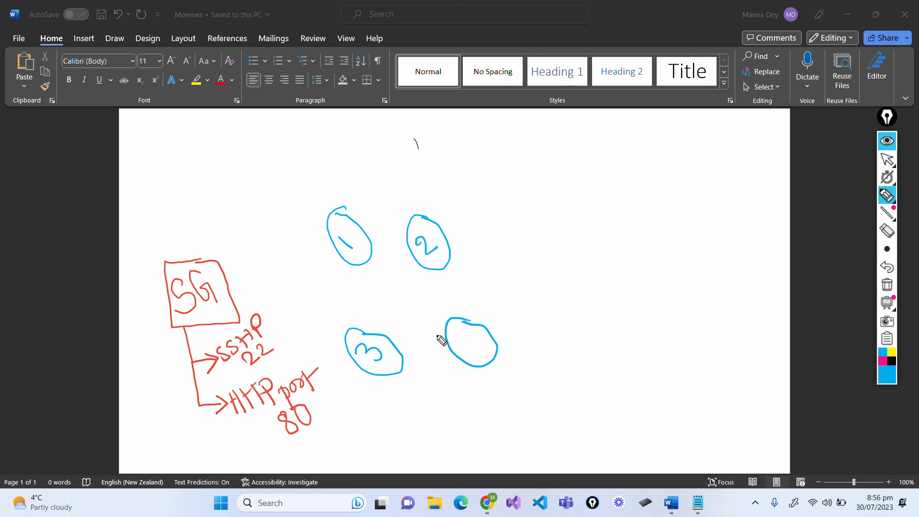
left_click_drag(459, 330, 484, 357)
Write "Web" in the centre of the four numbered ovals and connect it to each with a short line.
mouse_move(380, 298)
left_mouse_down()
mouse_move(394, 308)
mouse_move(421, 294)
left_mouse_up()
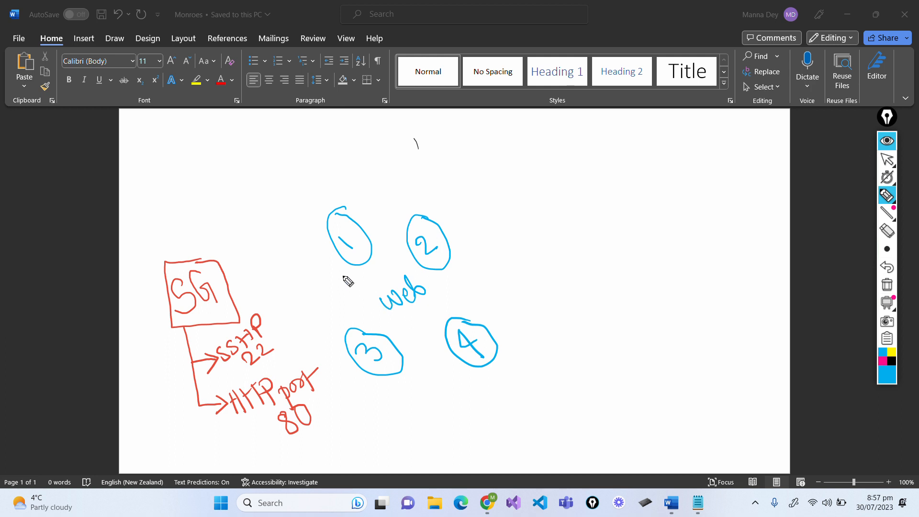
mouse_move(372, 269)
left_mouse_down()
mouse_move(389, 282)
mouse_move(405, 273)
left_mouse_up()
left_click_drag(397, 323, 394, 340)
left_click_drag(413, 298, 443, 317)
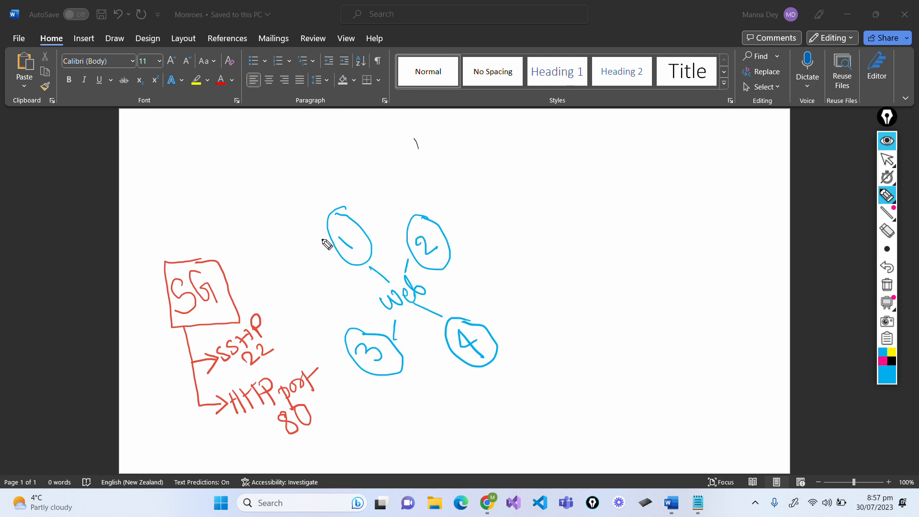
Draw blue lines from the SG box to ovals 1 and 3, and link oval 1 to 2 and oval 3 to 4.
left_click_drag(326, 230, 234, 285)
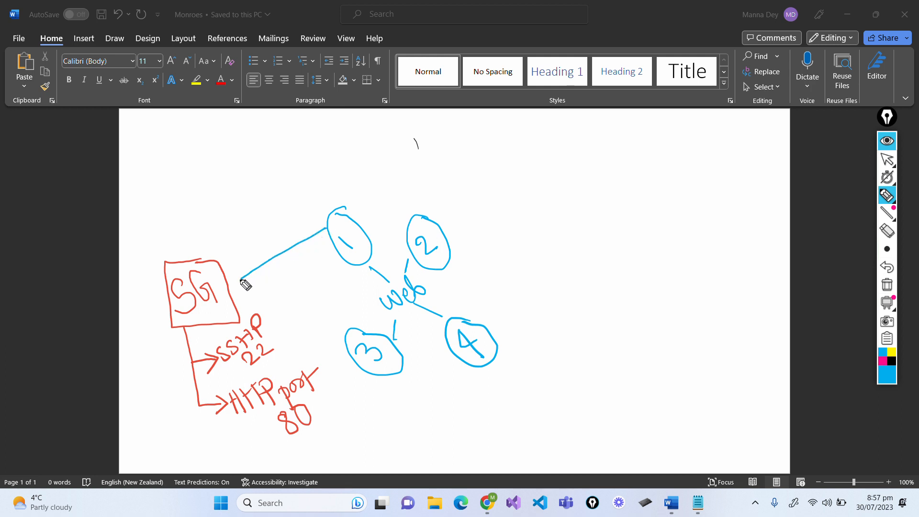
left_click_drag(363, 227, 412, 219)
left_click_drag(233, 305, 356, 318)
left_click_drag(405, 355, 441, 338)
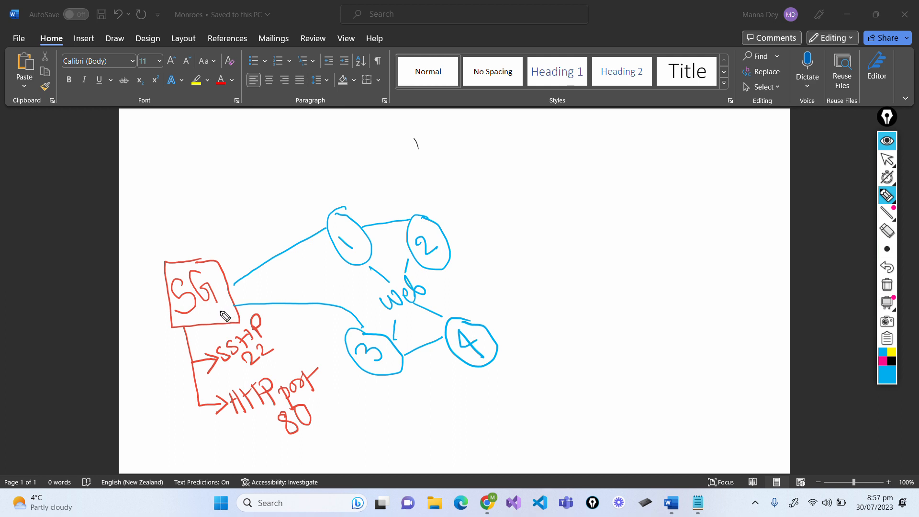
Label the numbered ovals web1, web2, web3 and web4, and write SG1234 above the SG box.
mouse_move(296, 211)
left_mouse_down()
mouse_move(306, 215)
mouse_move(324, 201)
mouse_move(311, 187)
mouse_move(321, 197)
mouse_move(343, 192)
left_mouse_up()
mouse_move(320, 173)
left_mouse_down()
mouse_move(325, 184)
mouse_move(348, 183)
left_mouse_up()
left_click_drag(403, 197, 460, 163)
mouse_move(361, 394)
left_mouse_down()
mouse_move(370, 399)
mouse_move(383, 382)
mouse_move(413, 376)
mouse_move(489, 384)
mouse_move(519, 353)
mouse_move(533, 355)
left_mouse_up()
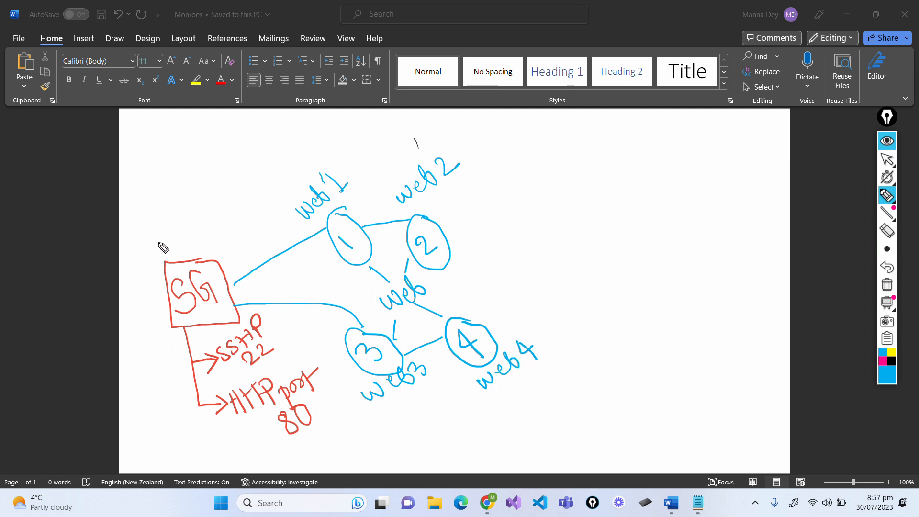
mouse_move(160, 244)
left_mouse_down()
mouse_move(154, 254)
mouse_move(206, 230)
mouse_move(205, 214)
mouse_move(200, 221)
mouse_move(229, 203)
left_mouse_up()
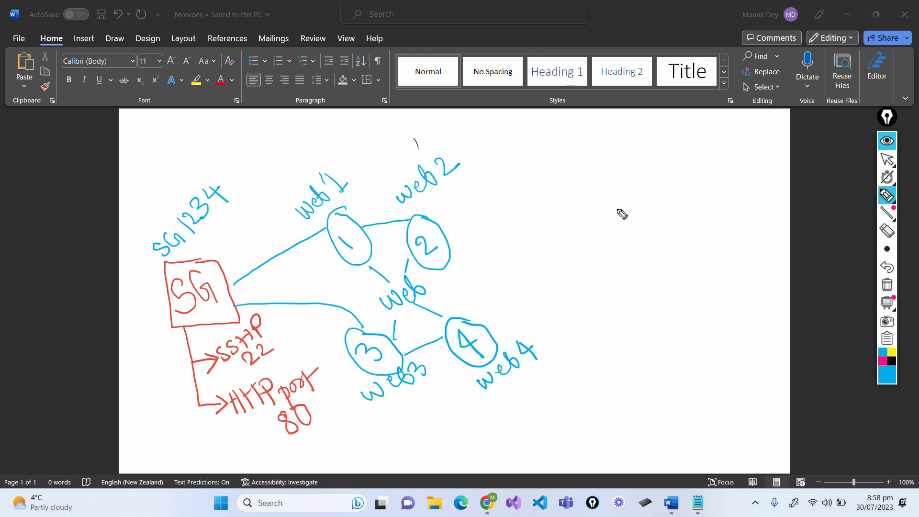
Try to draw a blue circle in the empty area to the right of oval 2.
right_click(625, 185)
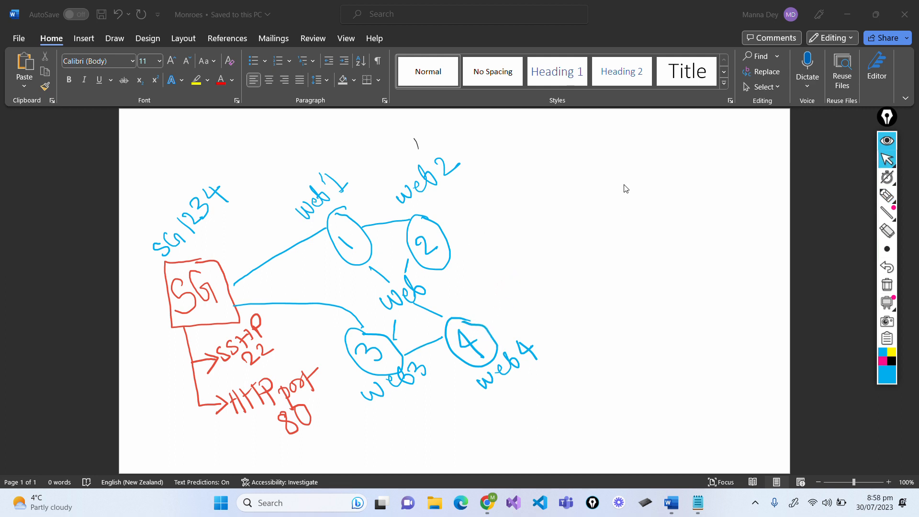
left_click(892, 381)
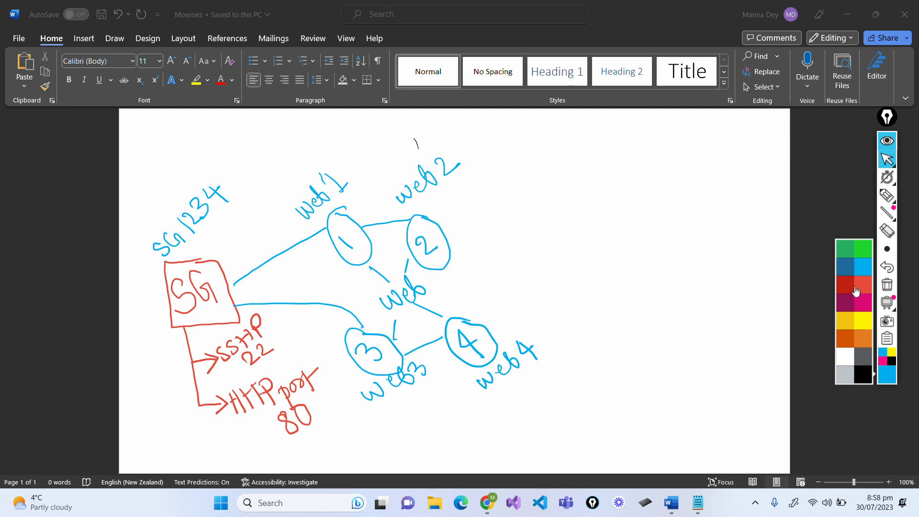
left_click(861, 271)
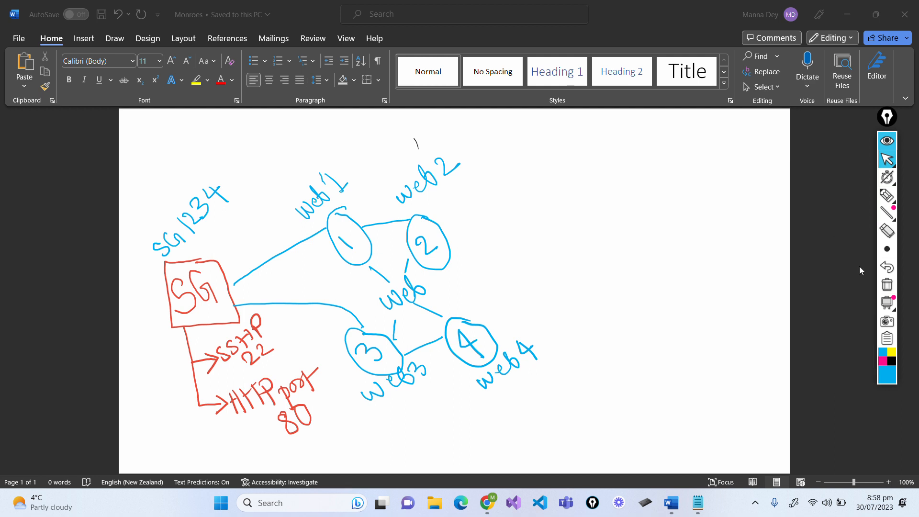
mouse_move(887, 195)
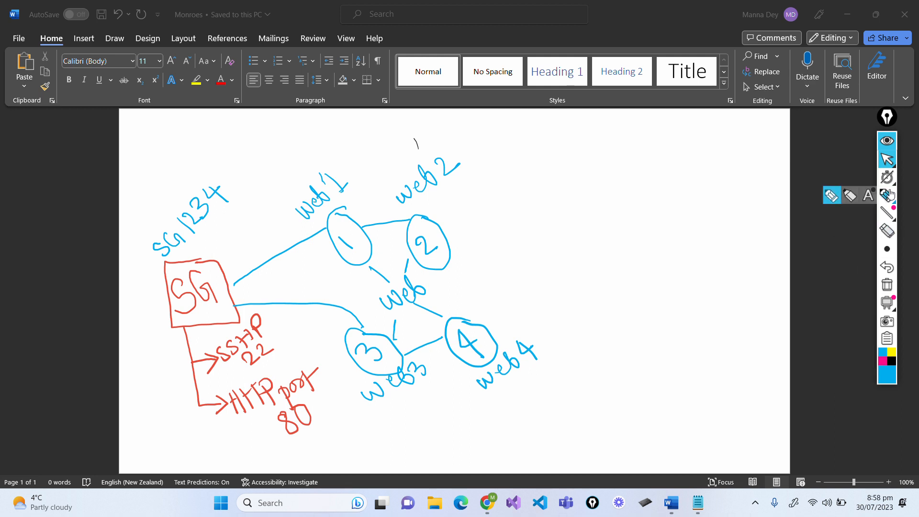
left_click(832, 200)
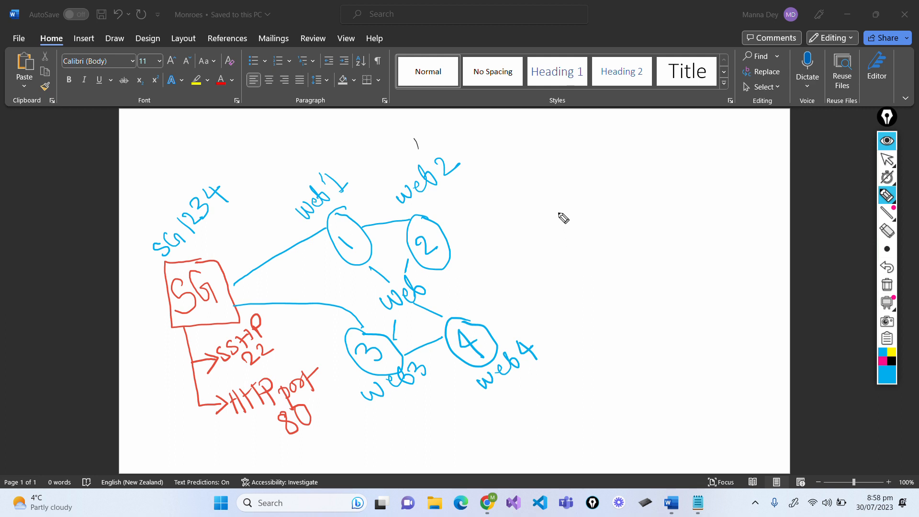
mouse_move(559, 203)
left_mouse_down()
mouse_move(532, 201)
mouse_move(529, 240)
mouse_move(571, 232)
mouse_move(558, 201)
left_mouse_up()
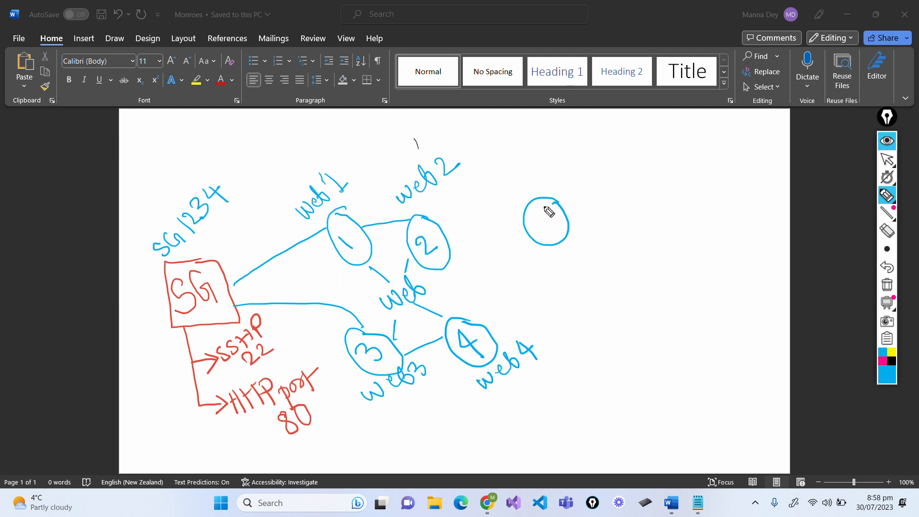
Switch the ink colour to red and erase the blue circle to the right of oval 2, including any strokes across it.
left_click(891, 381)
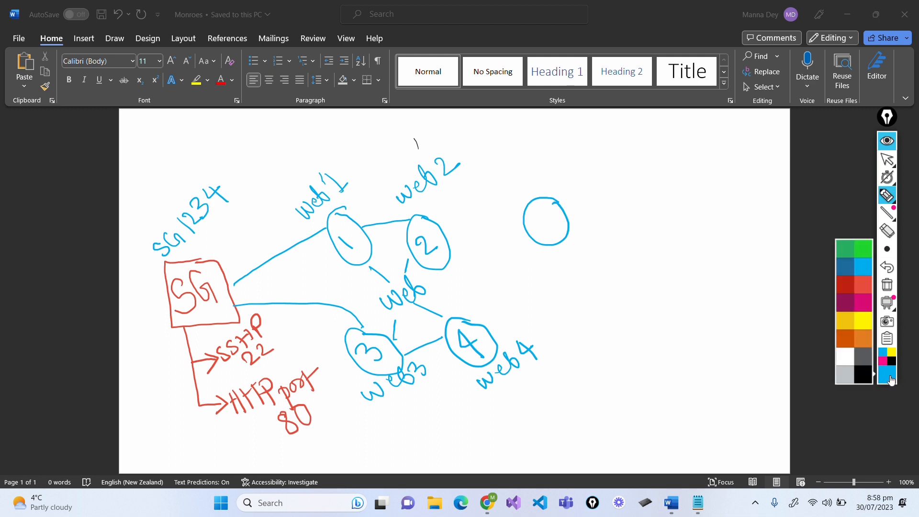
left_click(865, 285)
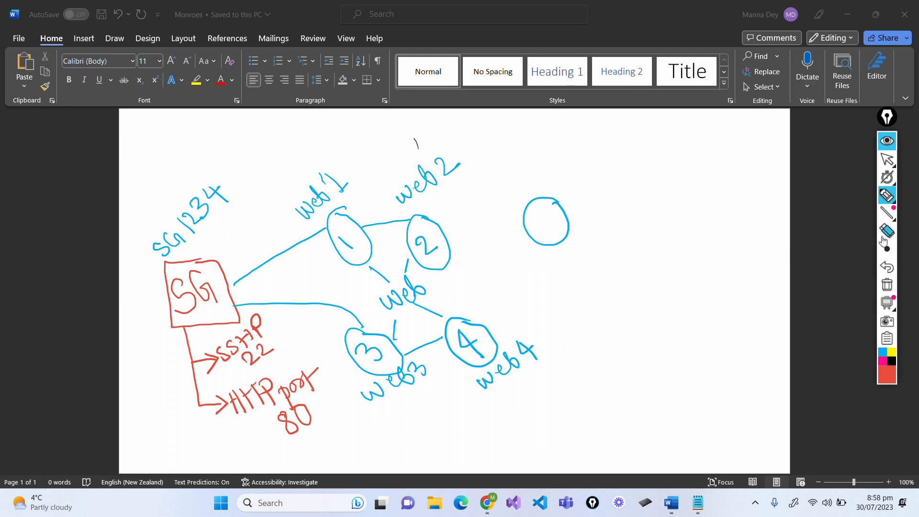
left_click_drag(571, 235, 527, 231)
left_click_drag(556, 194, 532, 220)
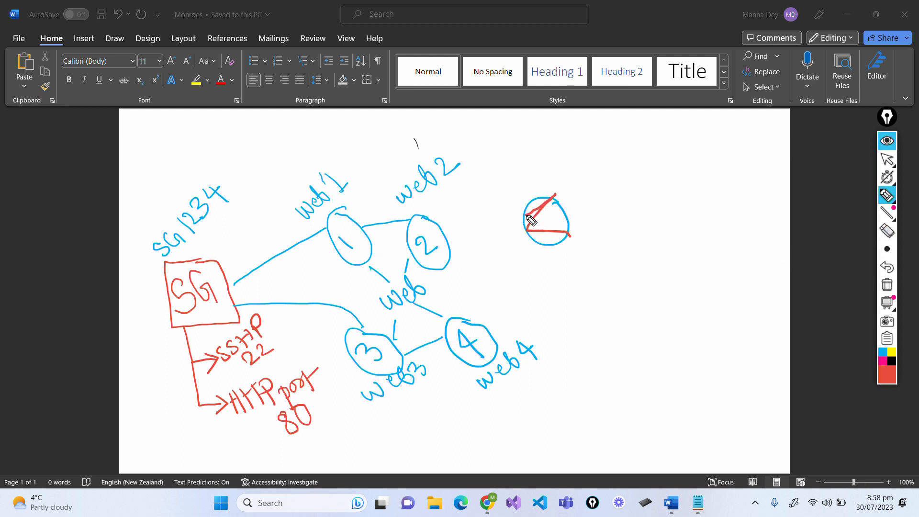
left_click(888, 231)
left_click_drag(546, 221, 510, 211)
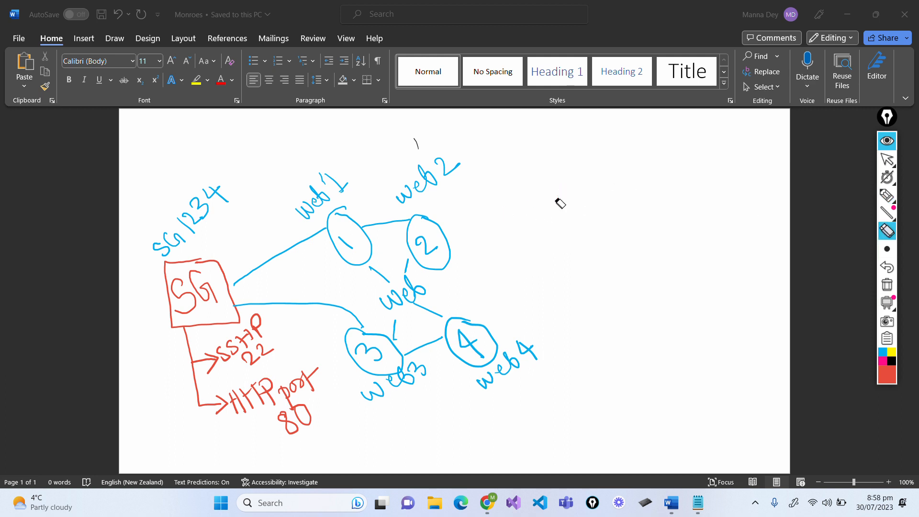
Draw two red ovals, one above the other, to the right of the web servers and number them 1 and 2.
mouse_move(887, 196)
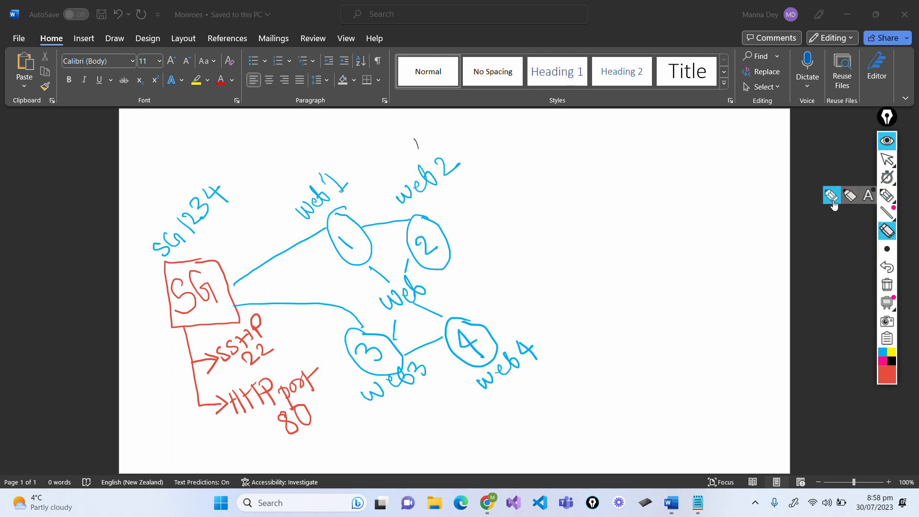
left_click(832, 196)
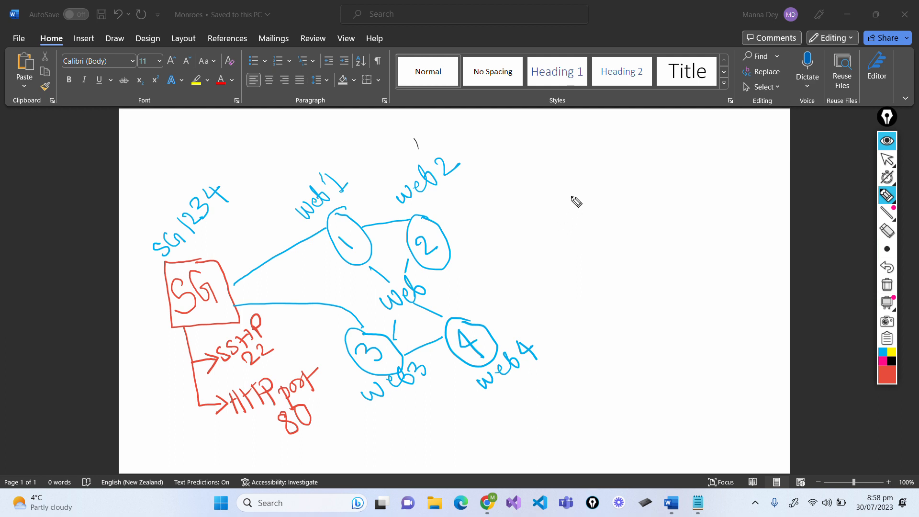
mouse_move(569, 194)
left_mouse_down()
mouse_move(548, 186)
mouse_move(555, 250)
mouse_move(558, 201)
left_mouse_up()
mouse_move(580, 296)
left_mouse_down()
mouse_move(567, 335)
mouse_move(582, 293)
left_mouse_up()
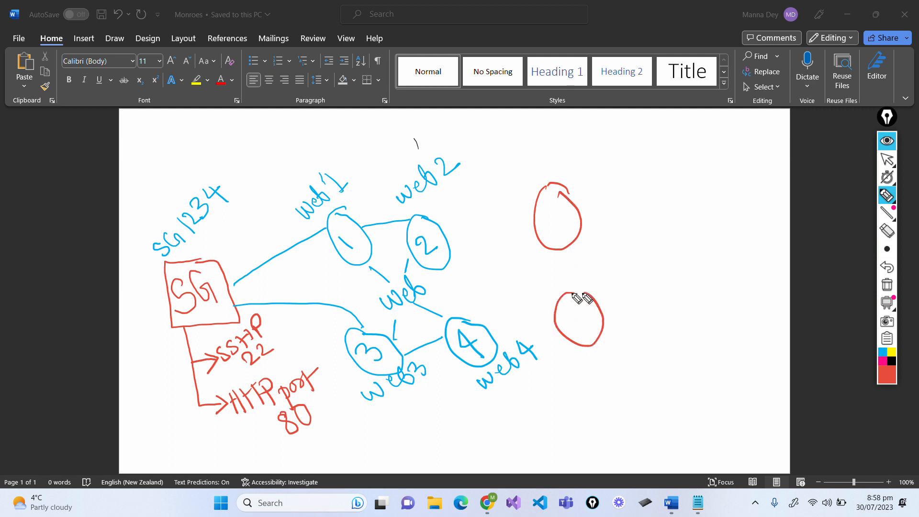
left_click_drag(545, 213, 554, 232)
left_click_drag(571, 318, 592, 327)
Write "TG" in red above each of the two red ovals.
left_click_drag(514, 172, 532, 156)
left_click_drag(525, 162, 540, 186)
left_click_drag(545, 148, 565, 172)
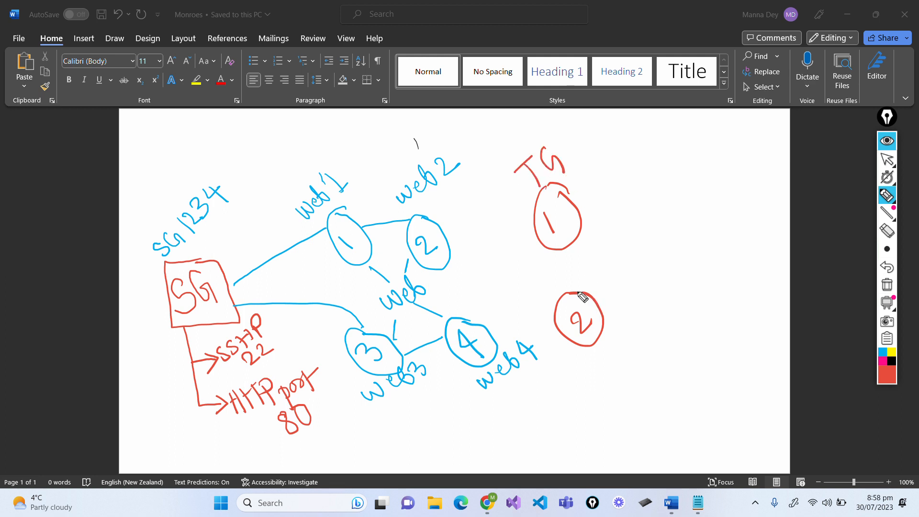
left_click_drag(562, 282, 579, 265)
mouse_move(573, 270)
left_mouse_down()
mouse_move(588, 286)
mouse_move(613, 280)
left_mouse_up()
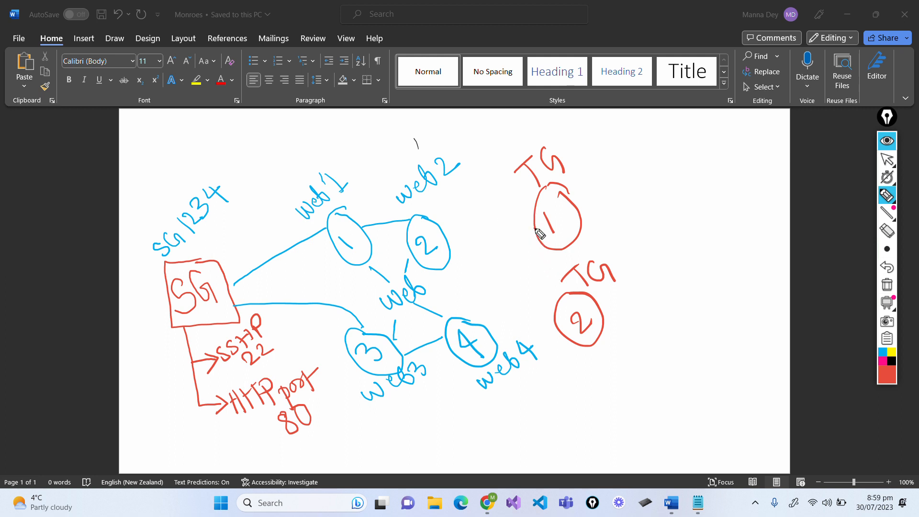
Connect red oval 1 to web1 and web2, and red oval 2 to web3 and web4, using red lines.
mouse_move(540, 233)
left_mouse_down()
mouse_move(416, 204)
mouse_move(366, 225)
left_mouse_up()
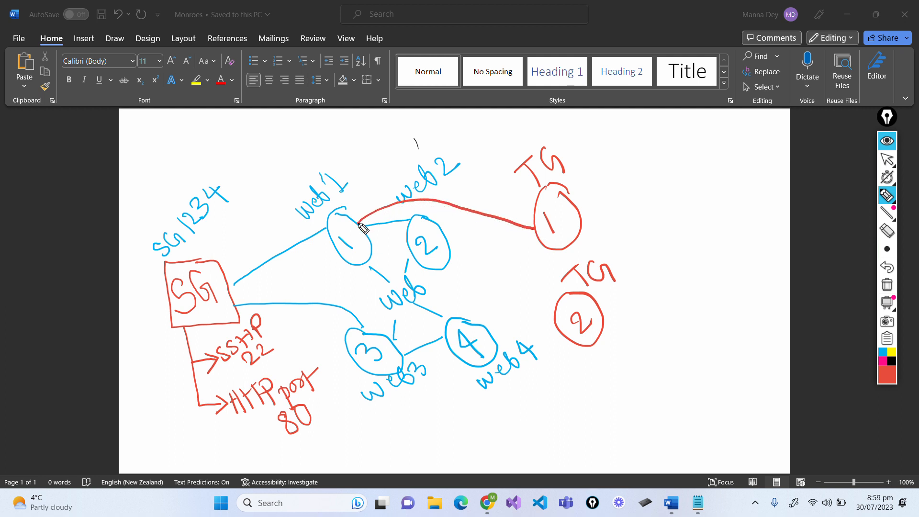
left_click_drag(452, 246, 479, 221)
mouse_move(576, 342)
left_mouse_down()
mouse_move(516, 396)
mouse_move(460, 402)
mouse_move(398, 375)
left_mouse_up()
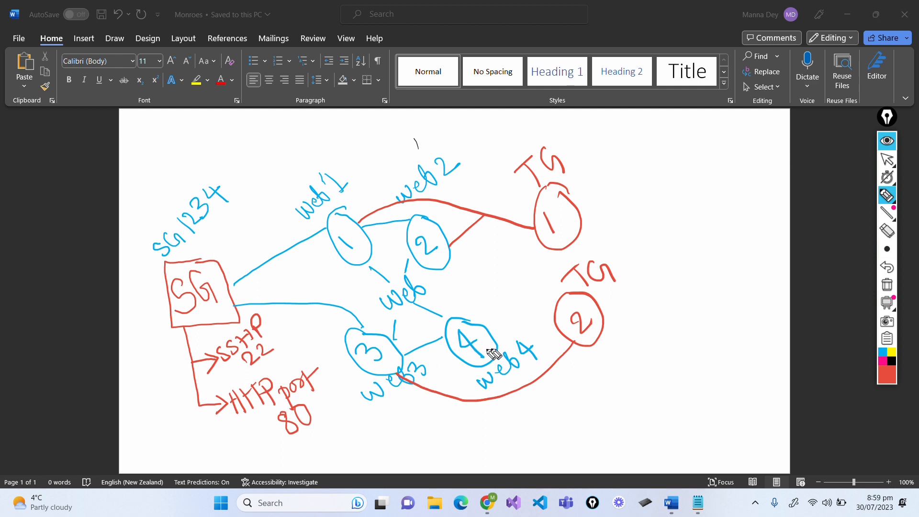
left_click_drag(497, 346, 550, 344)
key("ctrl+shift+2")
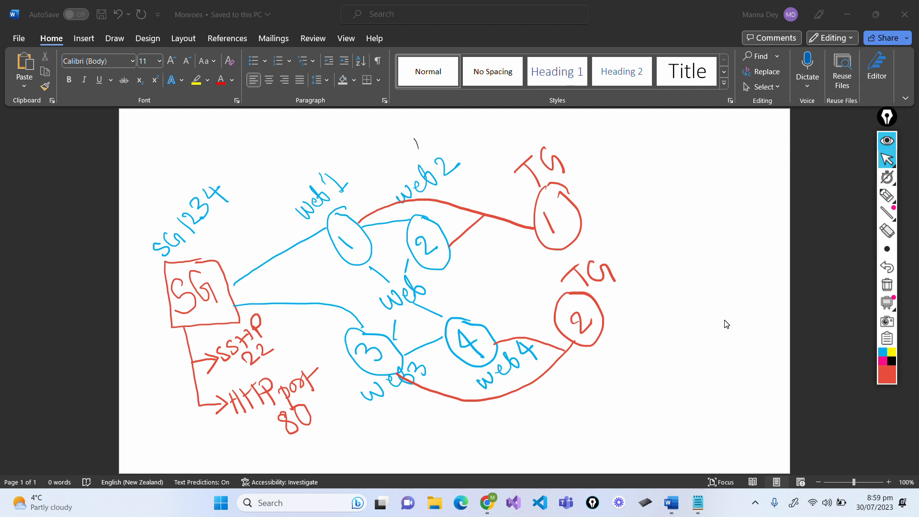
Draw a tall green box to the right of the TG ovals and write "LB" inside it in green.
left_click(884, 382)
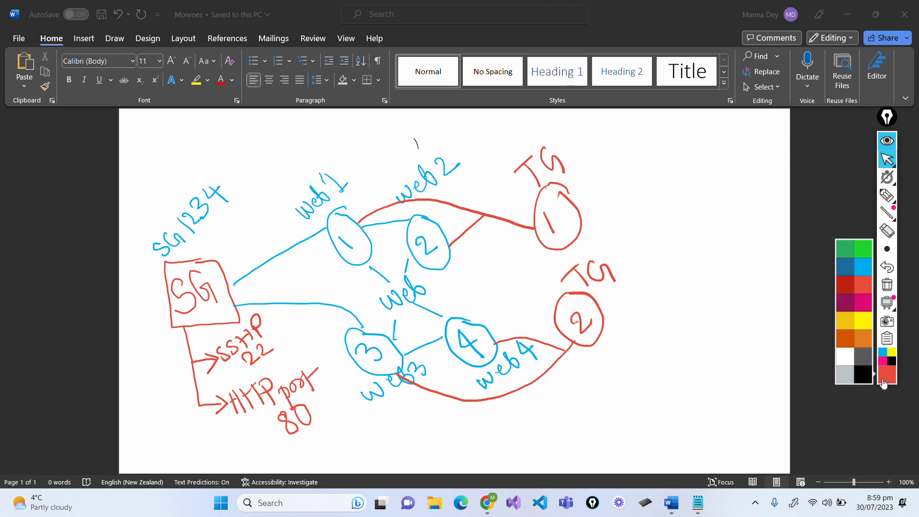
left_click(866, 248)
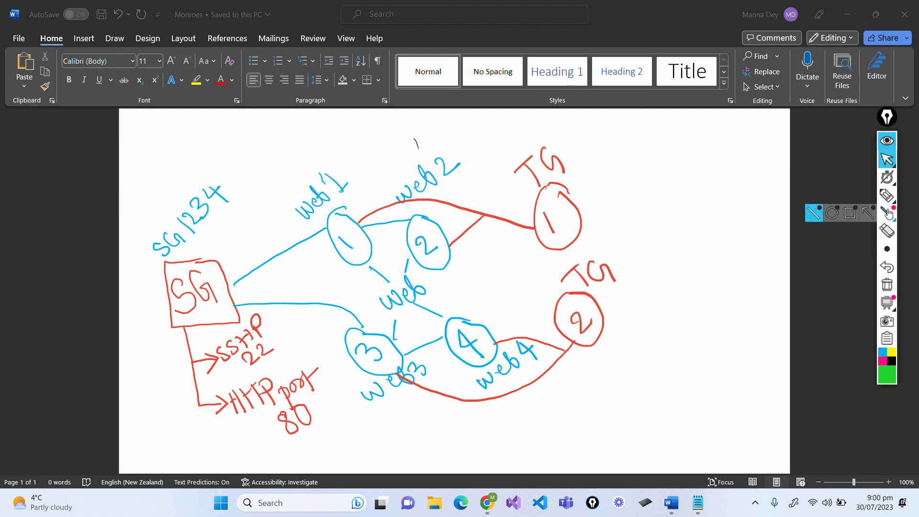
mouse_move(888, 196)
left_click(832, 196)
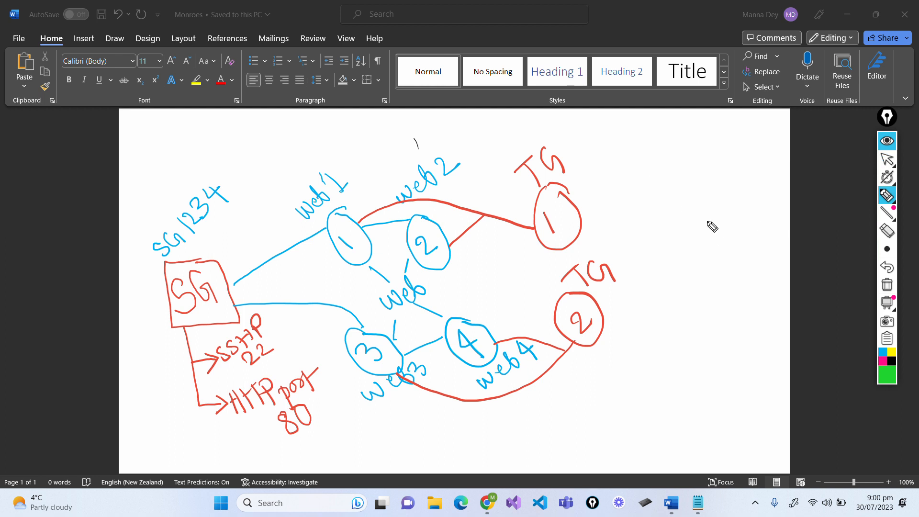
mouse_move(651, 177)
left_mouse_down()
mouse_move(676, 328)
mouse_move(763, 332)
mouse_move(764, 305)
mouse_move(716, 195)
mouse_move(684, 170)
mouse_move(654, 186)
mouse_move(691, 249)
mouse_move(711, 231)
left_mouse_up()
mouse_move(705, 279)
left_mouse_down()
mouse_move(714, 295)
mouse_move(721, 285)
mouse_move(722, 298)
left_mouse_up()
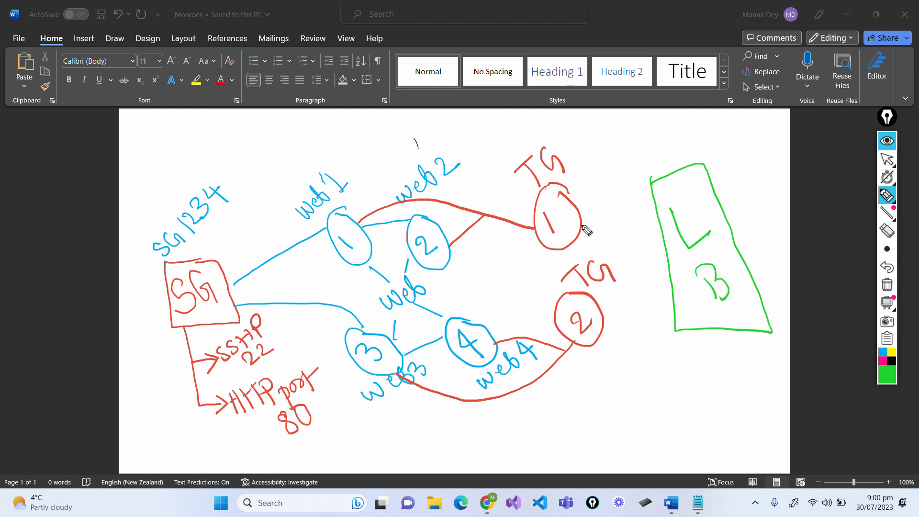
Connect both TG ovals to the LB box with green lines and label each line "HTTP".
mouse_move(580, 221)
left_mouse_down()
mouse_move(665, 246)
mouse_move(603, 331)
left_mouse_up()
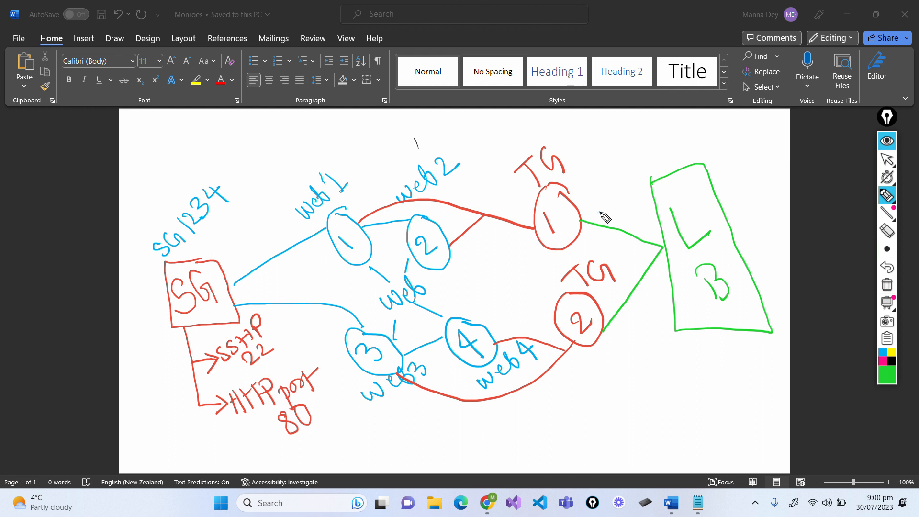
left_click_drag(600, 212, 610, 218)
left_click_drag(613, 209, 625, 226)
mouse_move(633, 304)
left_mouse_down()
mouse_move(637, 313)
mouse_move(650, 280)
mouse_move(658, 298)
left_mouse_up()
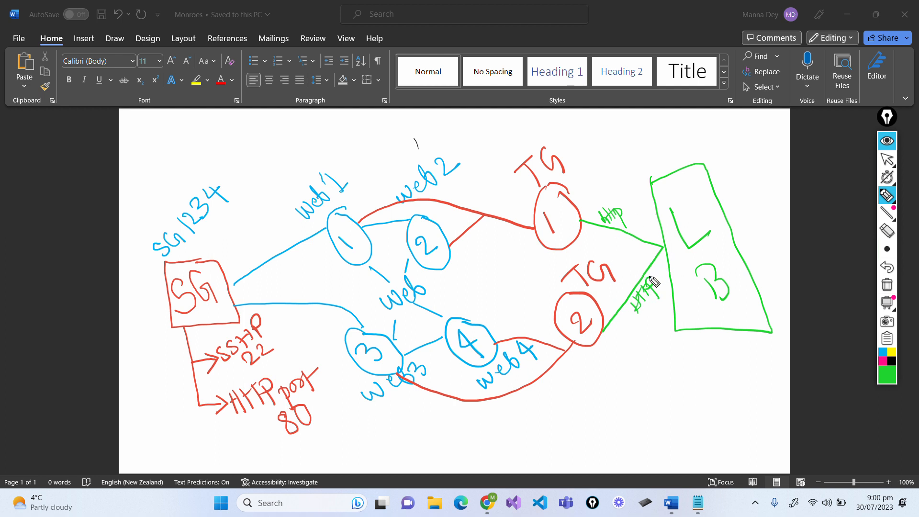
Write "MYLB" in green above the load balancer box and stop drawing.
left_click(655, 150)
mouse_move(657, 150)
left_mouse_down()
mouse_move(660, 166)
mouse_move(684, 151)
mouse_move(630, 180)
mouse_move(642, 164)
mouse_move(655, 176)
left_mouse_up()
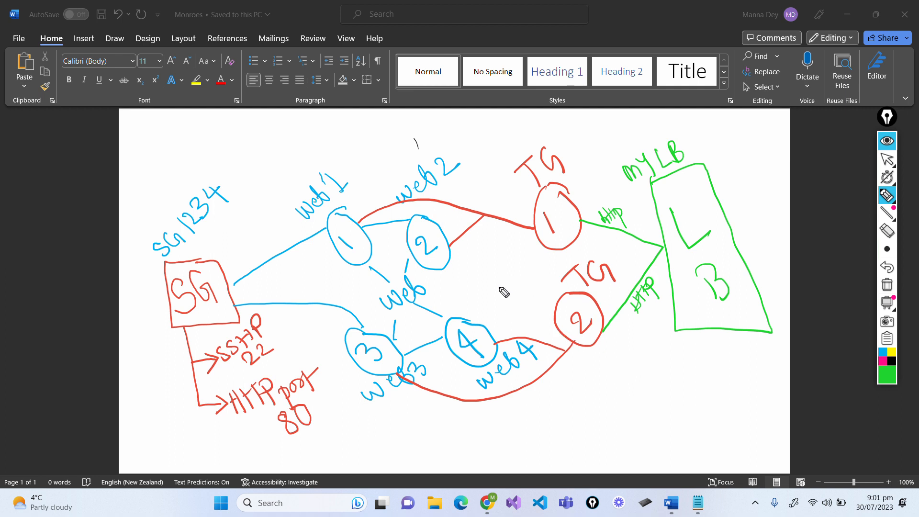
right_click(660, 124)
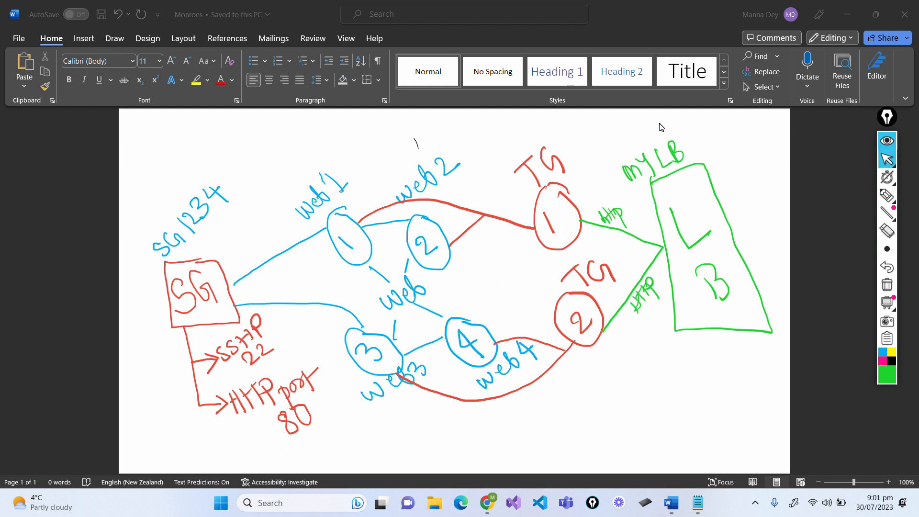
Hide the diagram ink and switch to the EC2 console in Chrome, opening the list of running instances.
left_click(889, 143)
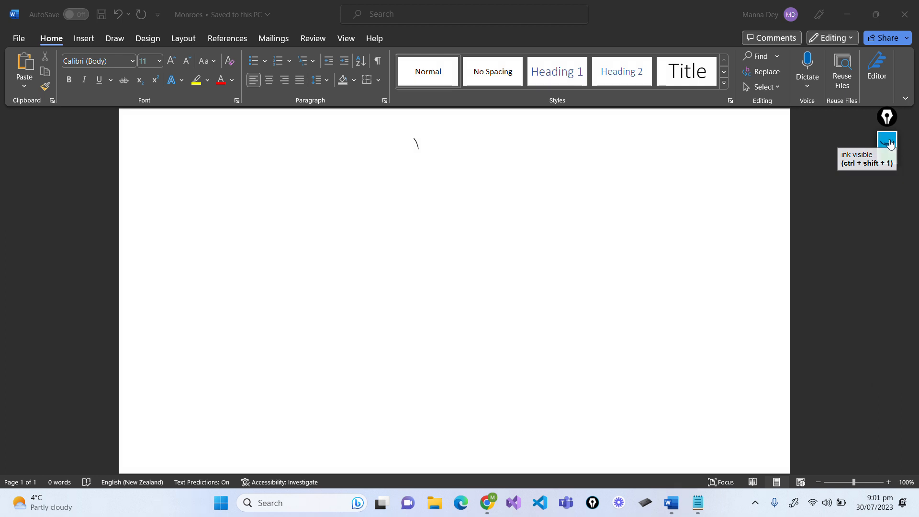
left_click(860, 22)
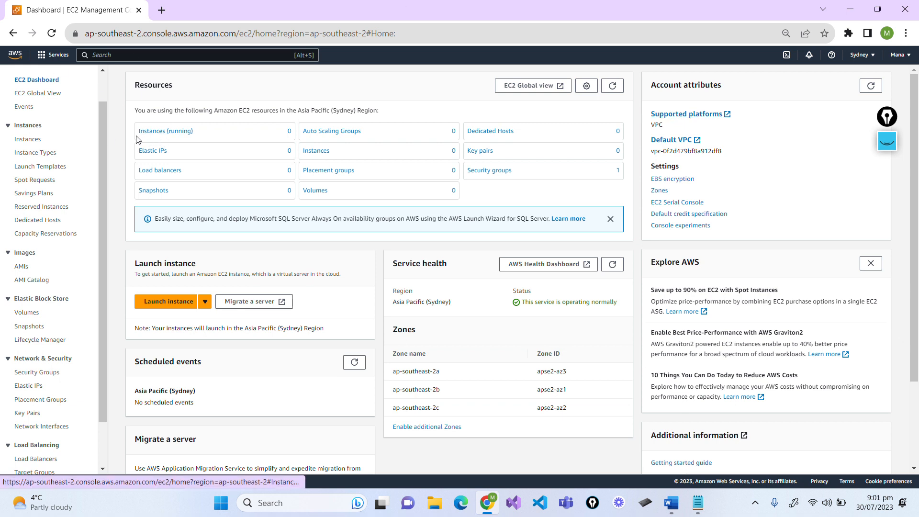
left_click(151, 138)
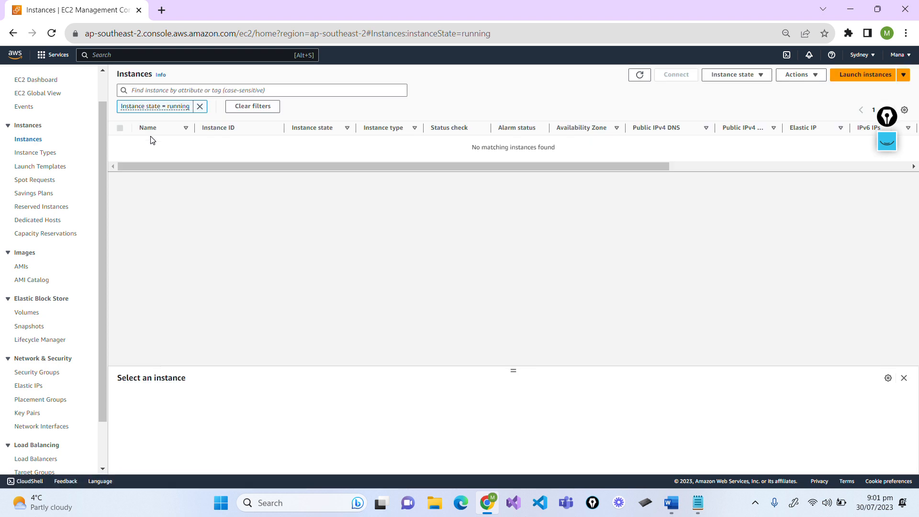
Open the EC2 security groups and start creating a new security group, ready to enter its name.
left_click_drag(102, 215, 105, 272)
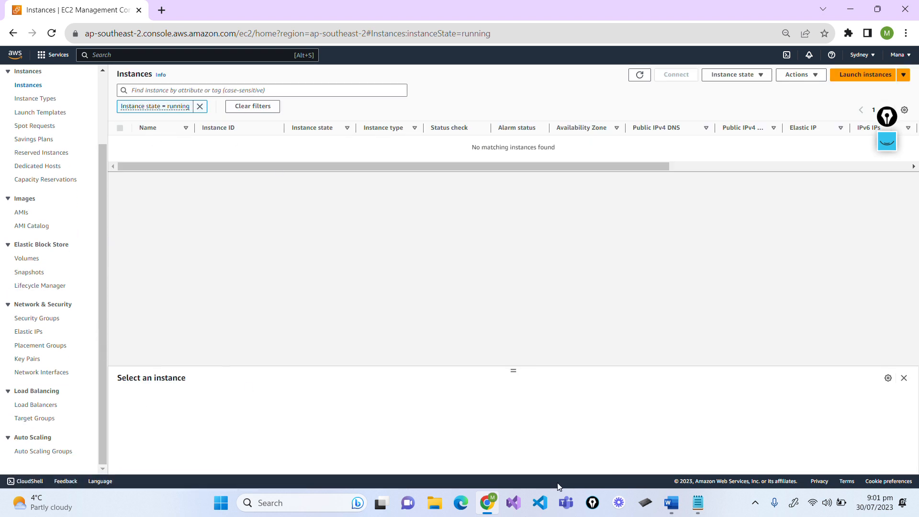
left_click(46, 320)
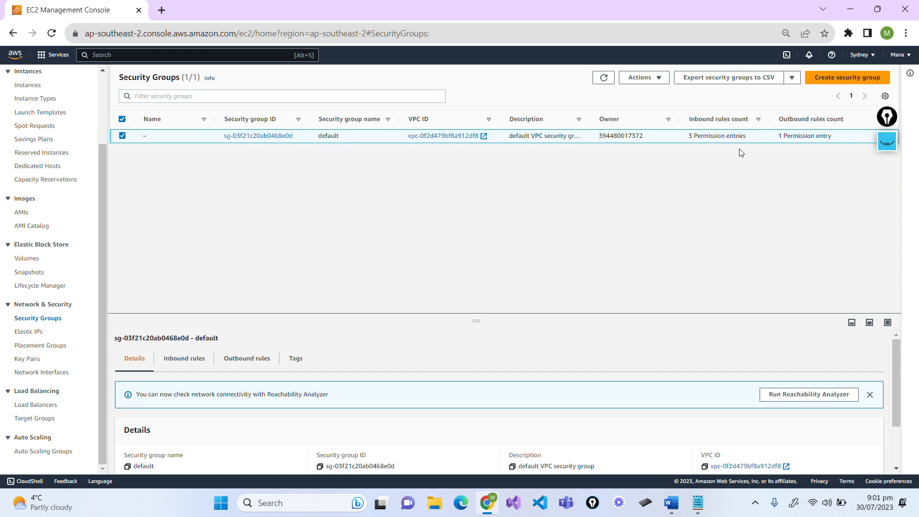
left_click(830, 78)
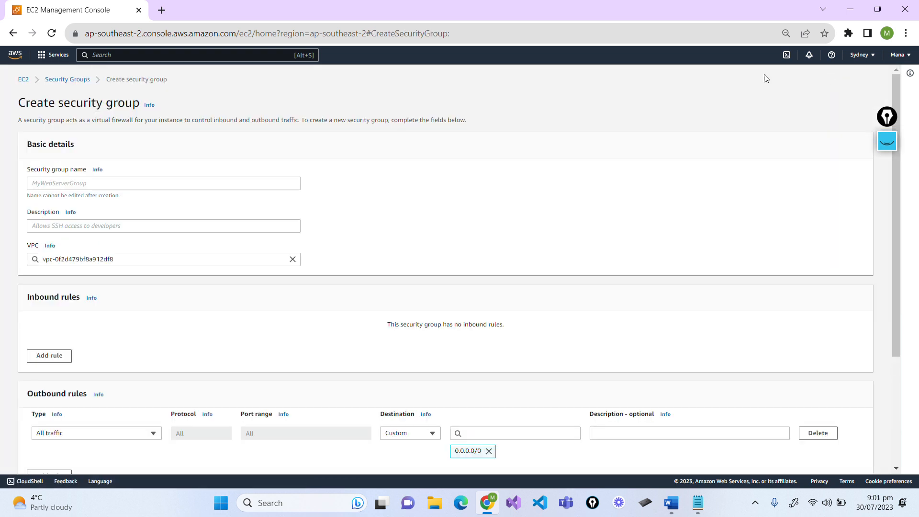
left_click(164, 183)
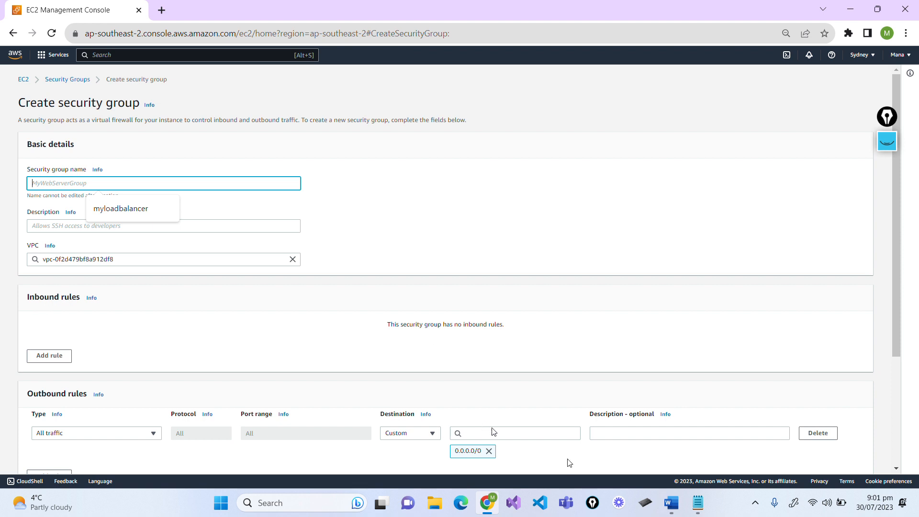
Switch to Word and show the diagram ink to check the planned security group name, then hide the ink.
left_click(671, 503)
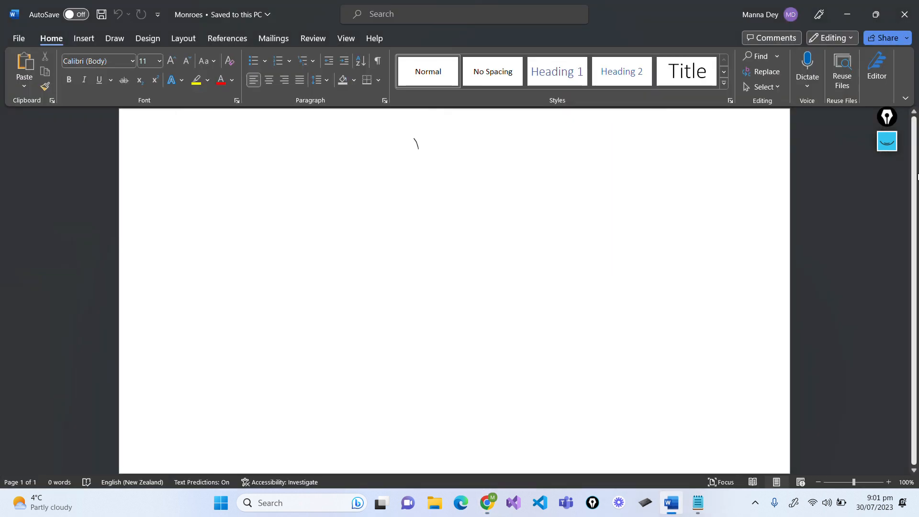
left_click(898, 142)
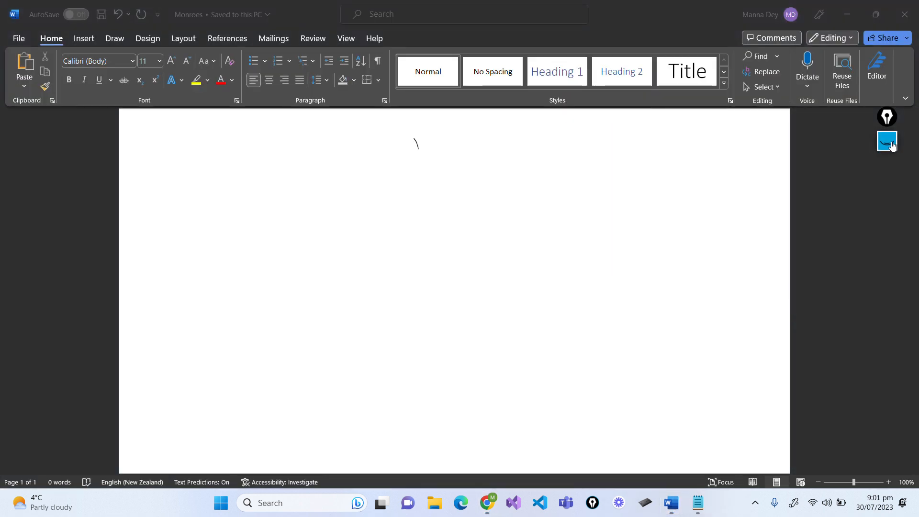
left_click(892, 146)
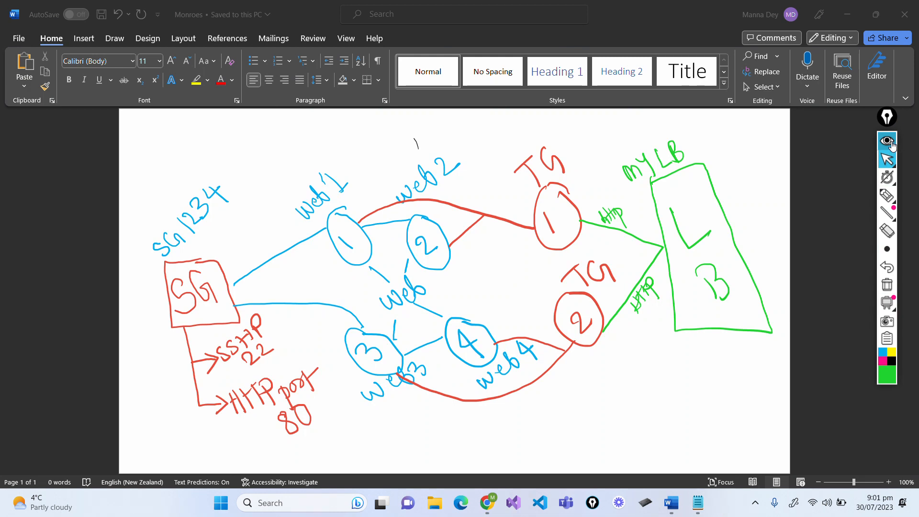
left_click(892, 146)
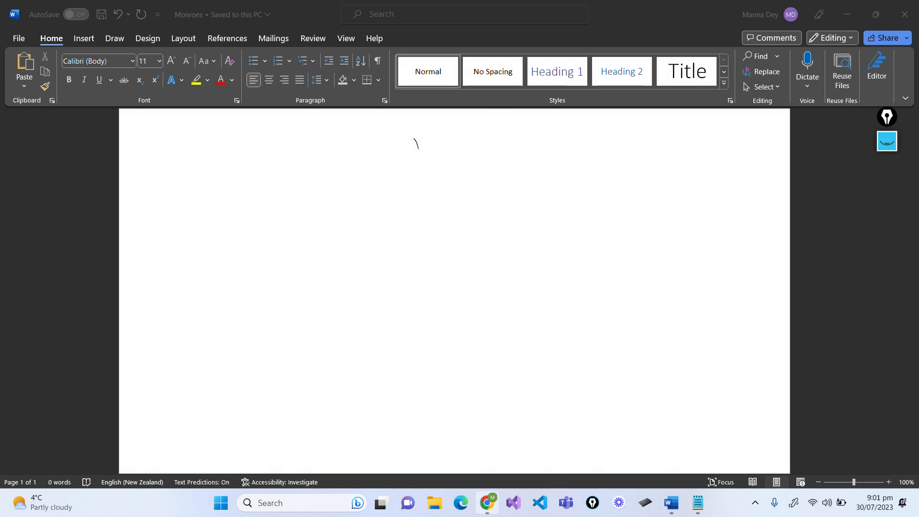
Return to the EC2 console in Chrome and give the new security group the name SG1234 and the description "allow ssh and http".
left_click(487, 503)
type("SG1234")
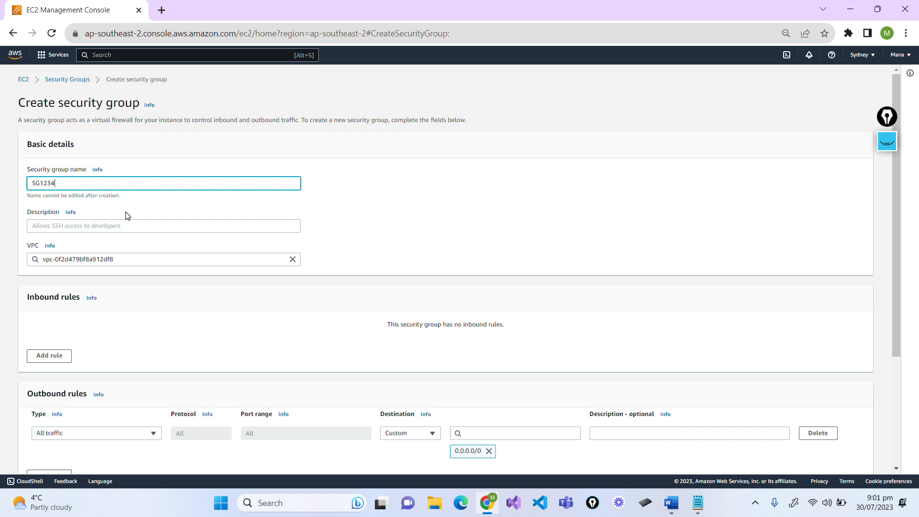
left_click(98, 226)
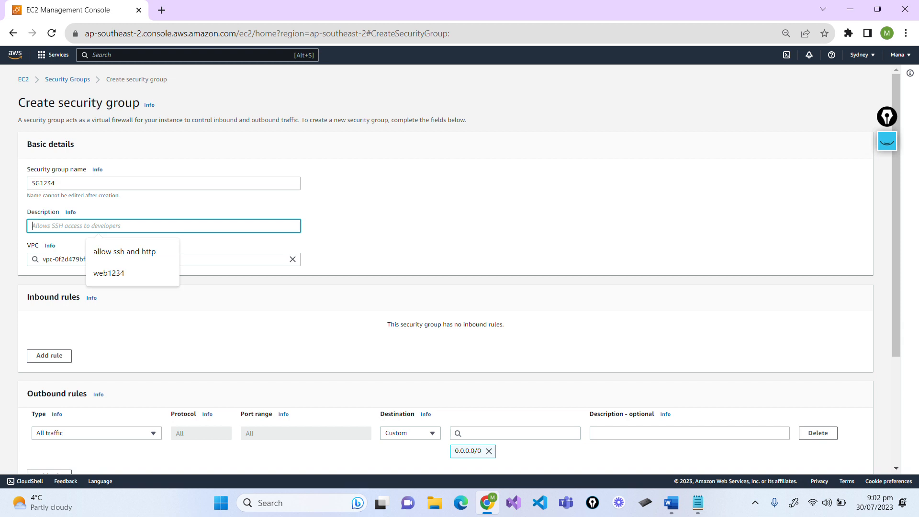
left_click(135, 253)
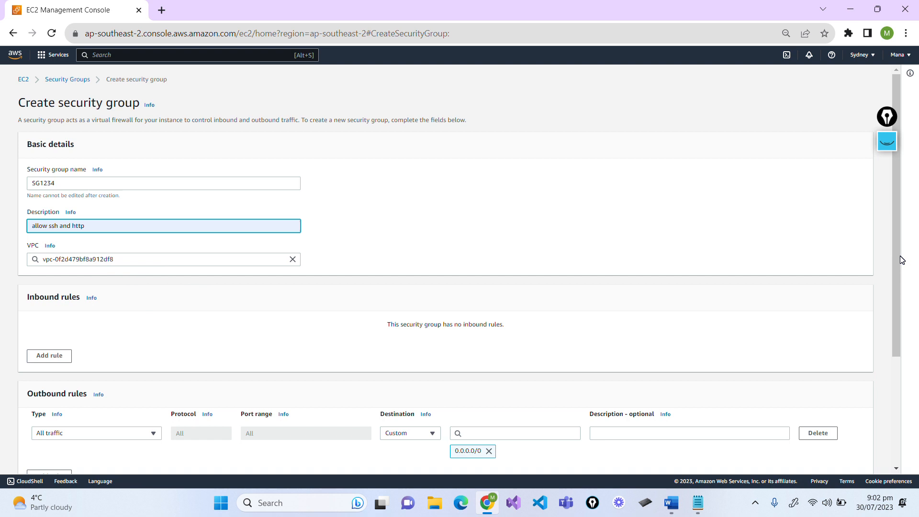
Add an inbound rule of type SSH with source Anywhere-IPv4 and the description "ssh".
left_click_drag(898, 257, 898, 343)
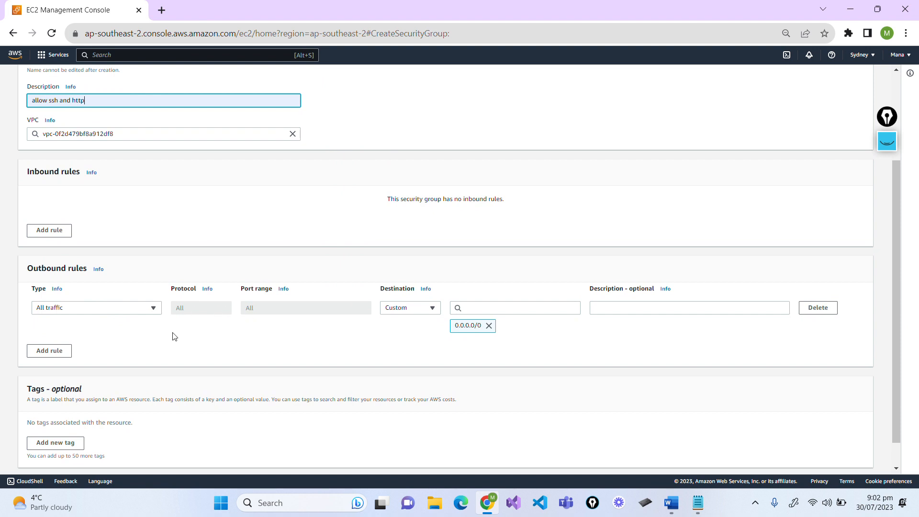
left_click(49, 231)
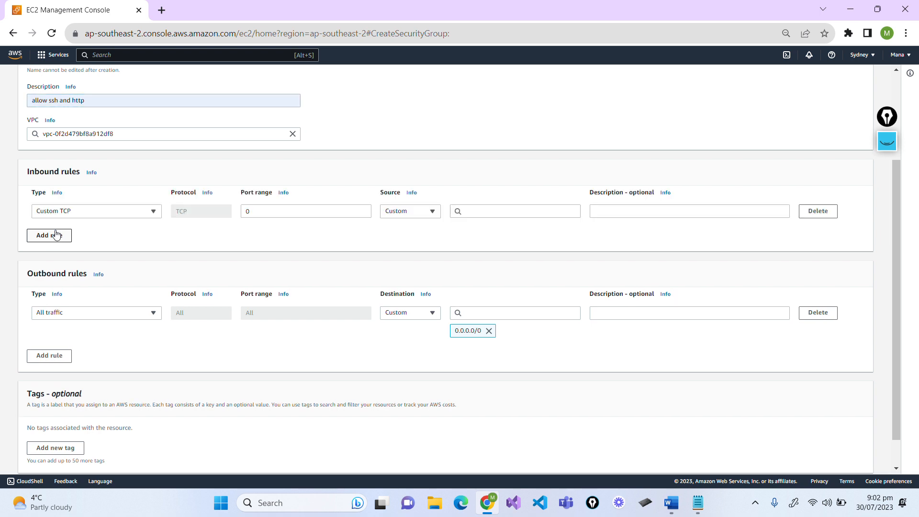
left_click(154, 213)
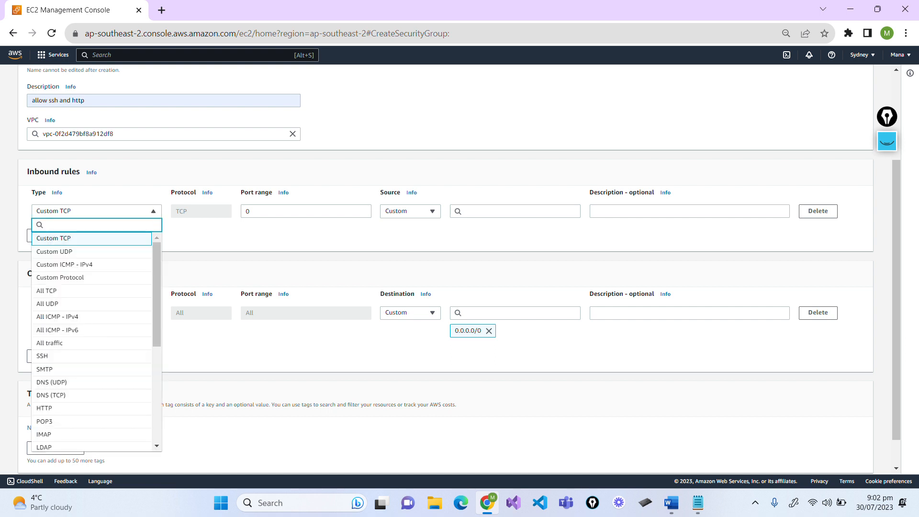
left_click(99, 361)
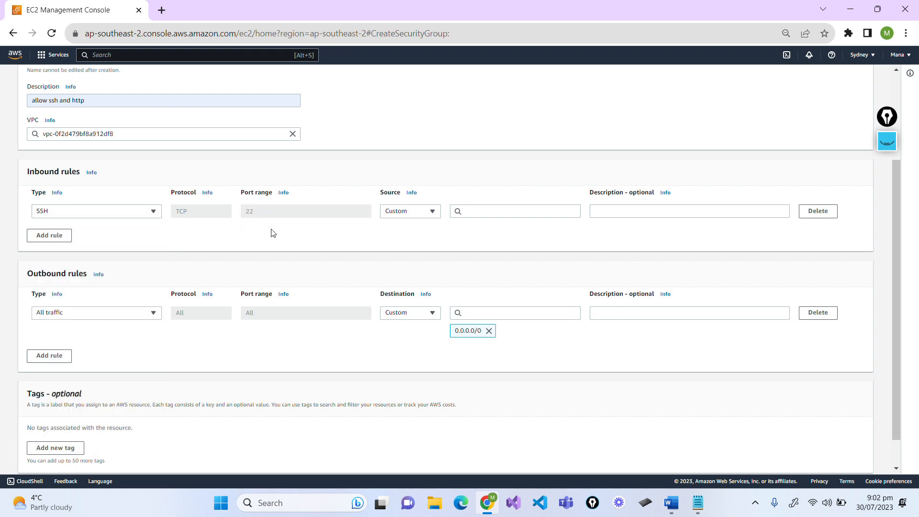
left_click(432, 212)
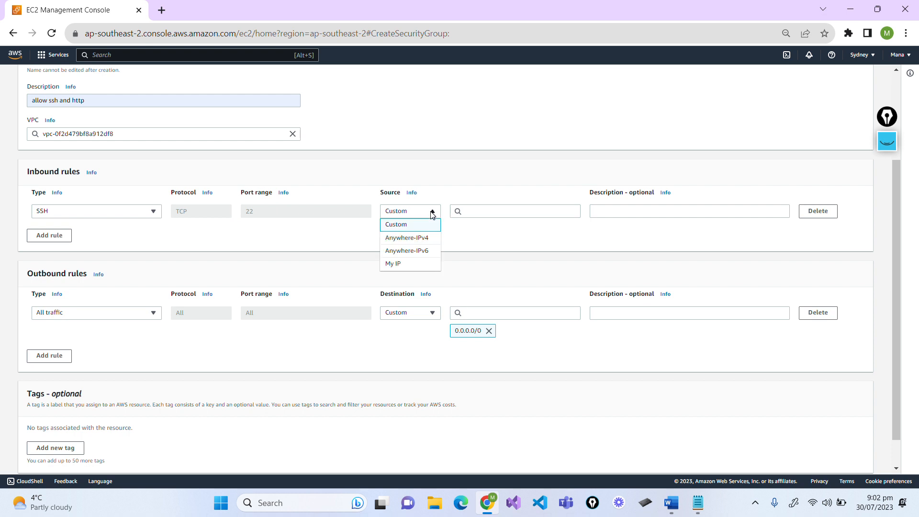
left_click(424, 240)
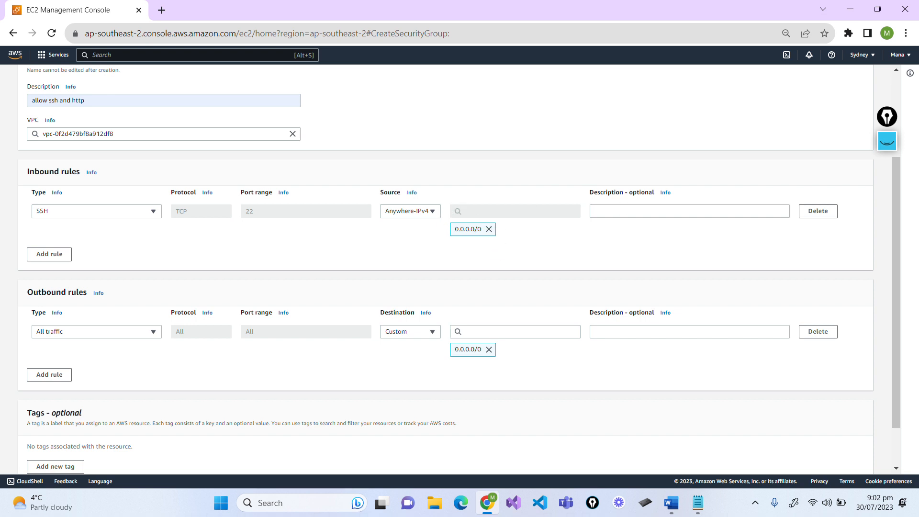
left_click(660, 211)
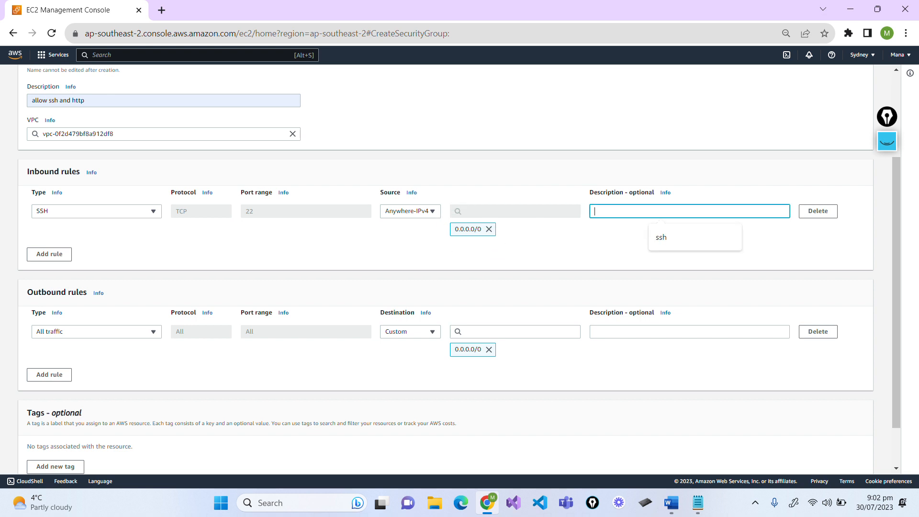
left_click(660, 238)
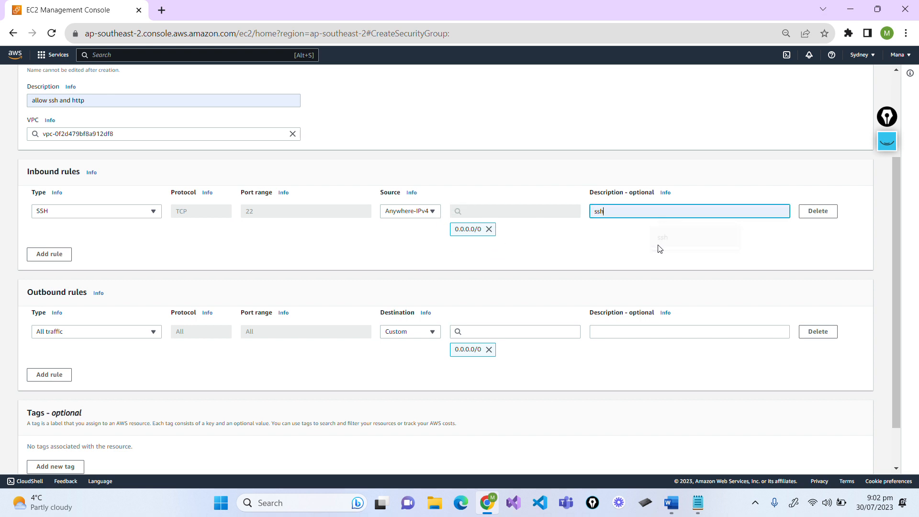
Add a second inbound rule of type HTTP with source Anywhere-IPv4 and description "http", and create the security group.
left_click(61, 258)
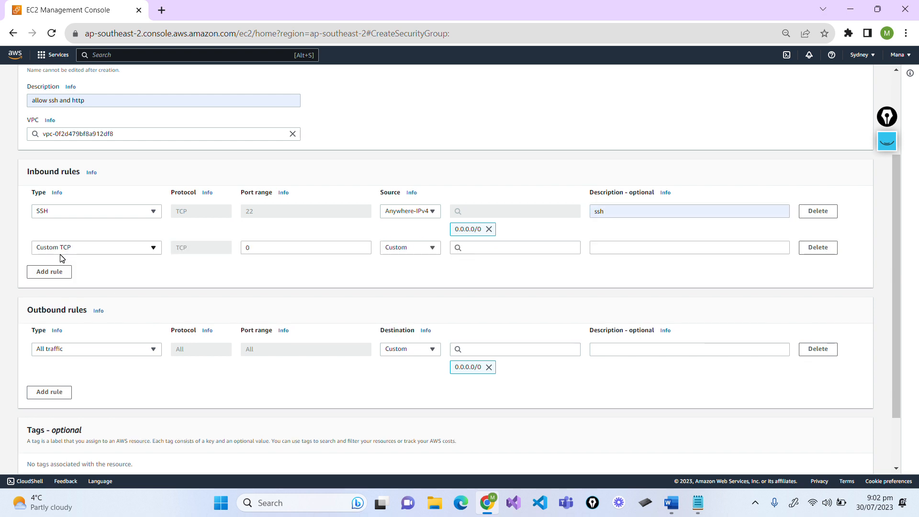
left_click(154, 248)
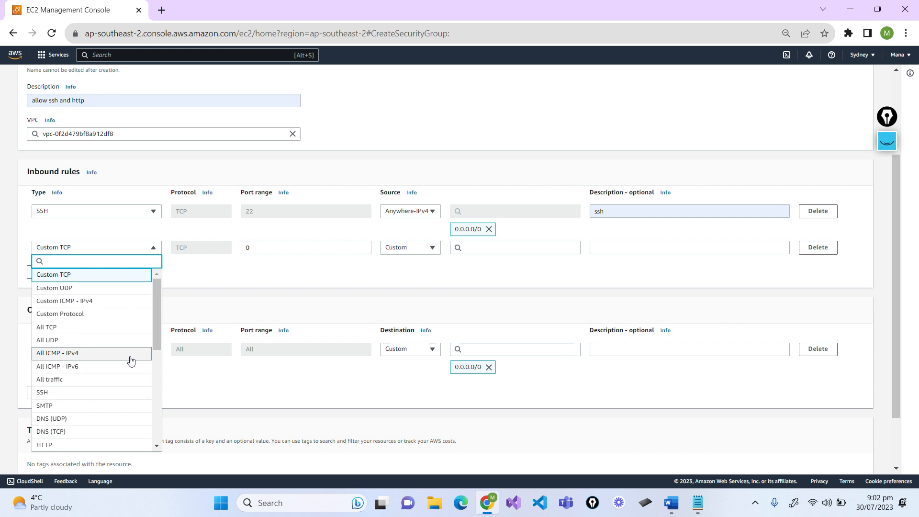
left_click(91, 446)
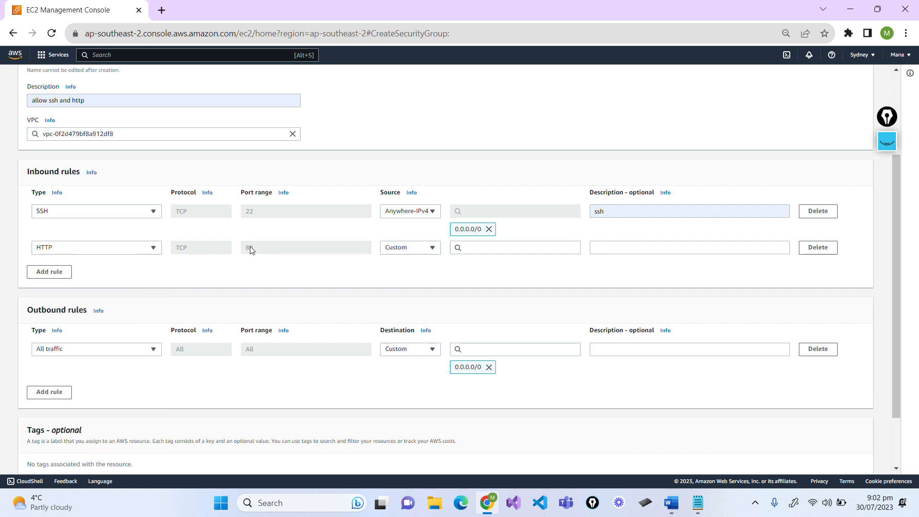
left_click(434, 248)
left_click(425, 274)
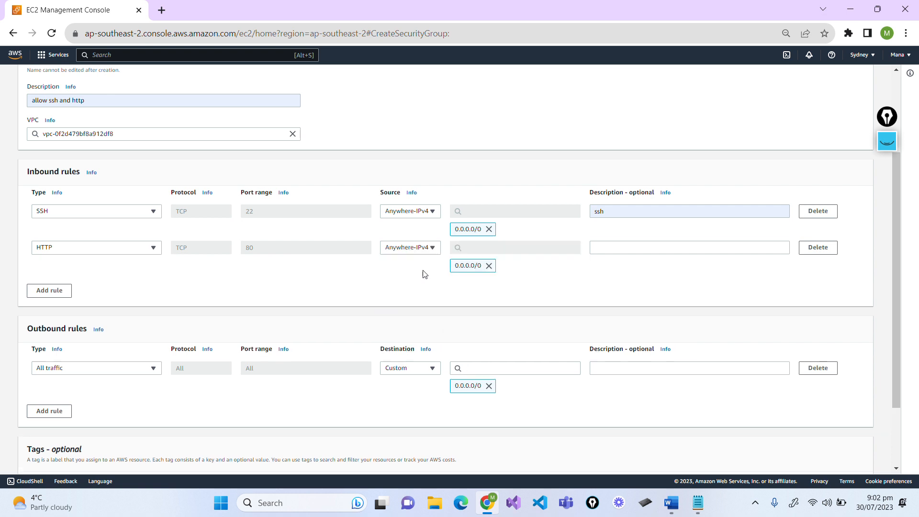
left_click(664, 247)
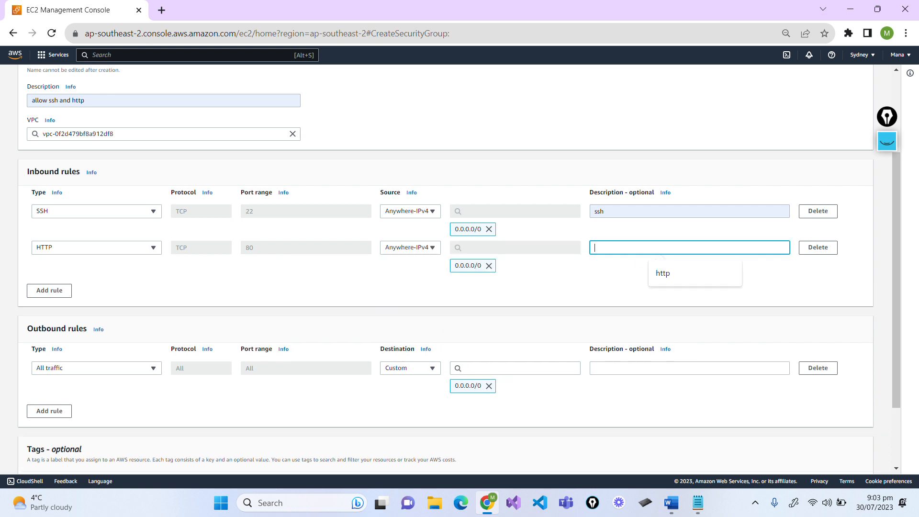
left_click(665, 275)
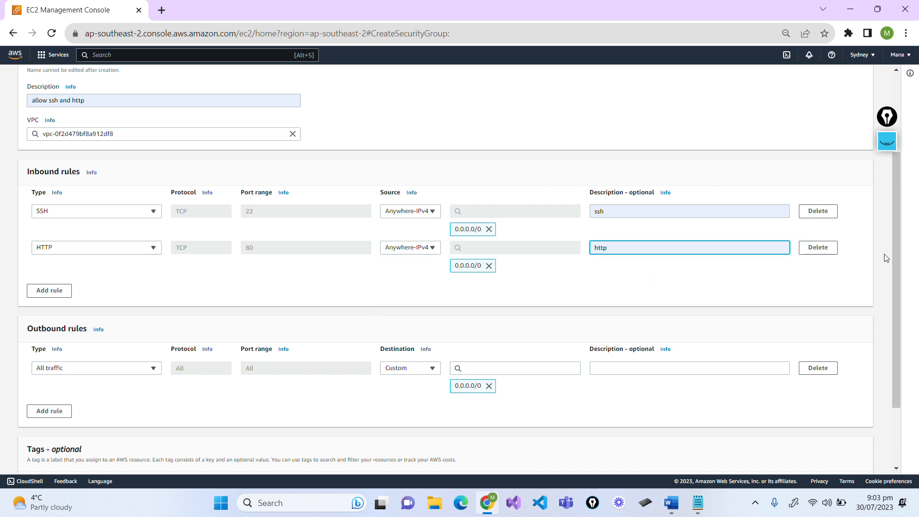
left_click_drag(893, 260, 903, 327)
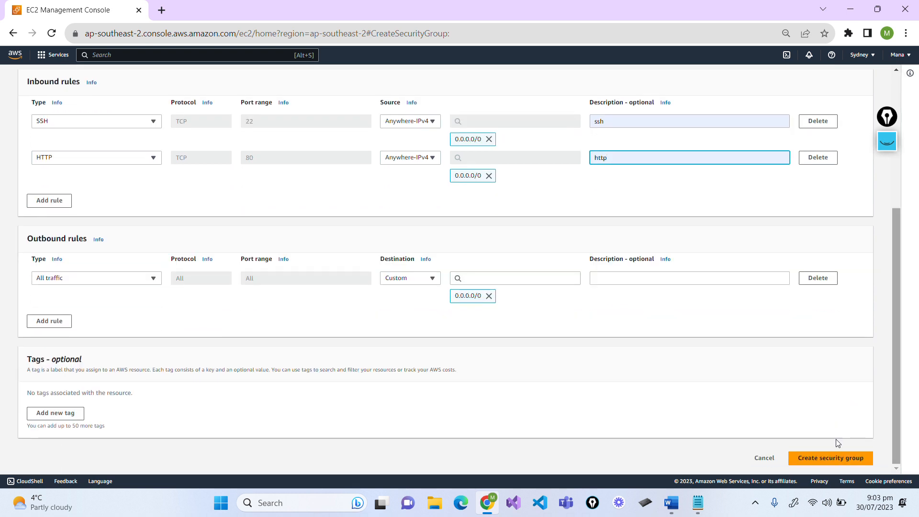
left_click(839, 460)
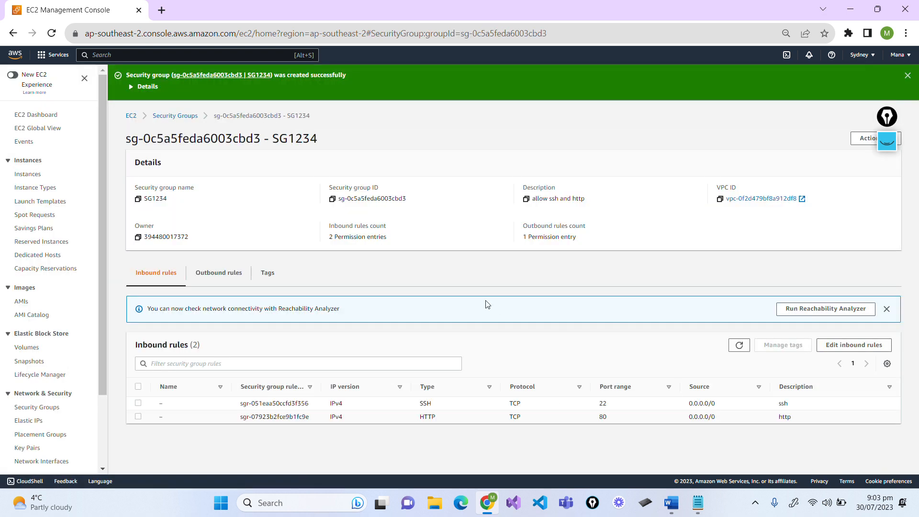
Switch to Word to review the web servers in the diagram, hide the ink and return to the EC2 console.
left_click(672, 503)
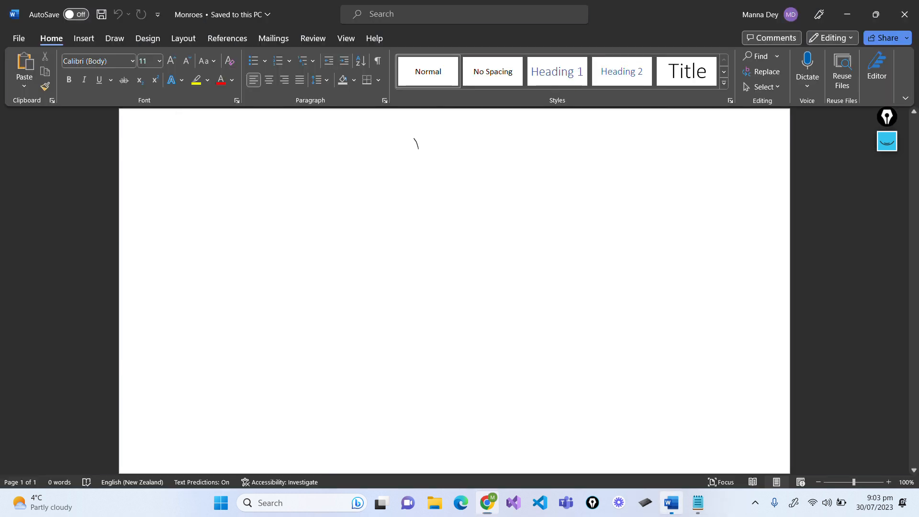
left_click(887, 142)
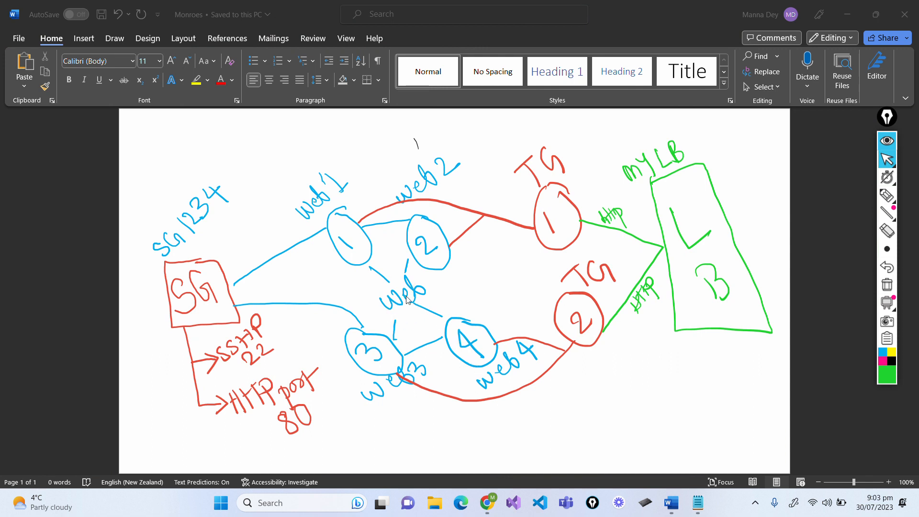
left_click(886, 142)
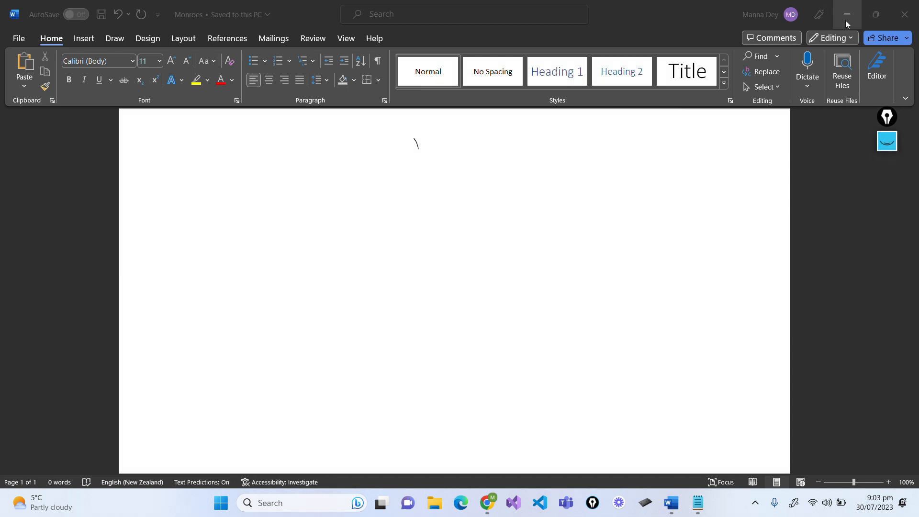
left_click(845, 20)
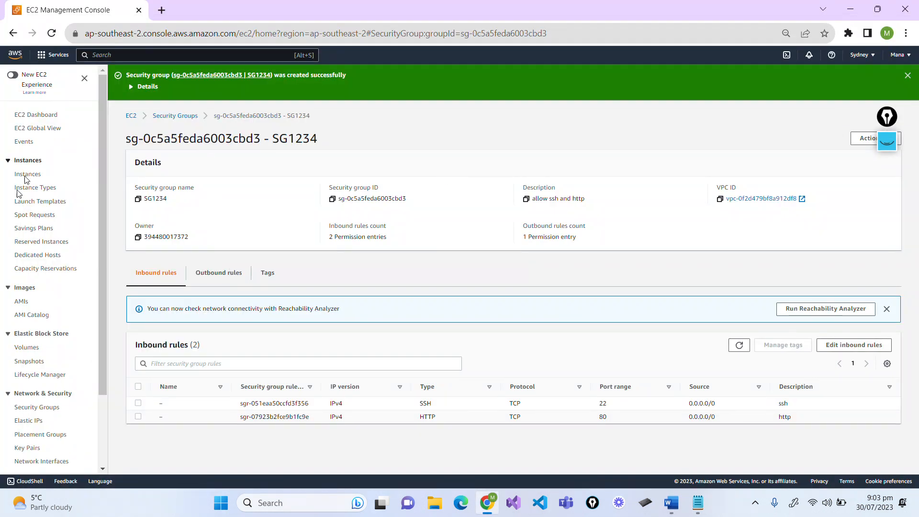
Start launching a new EC2 instance from the instances list and name it web-1.
left_click(34, 179)
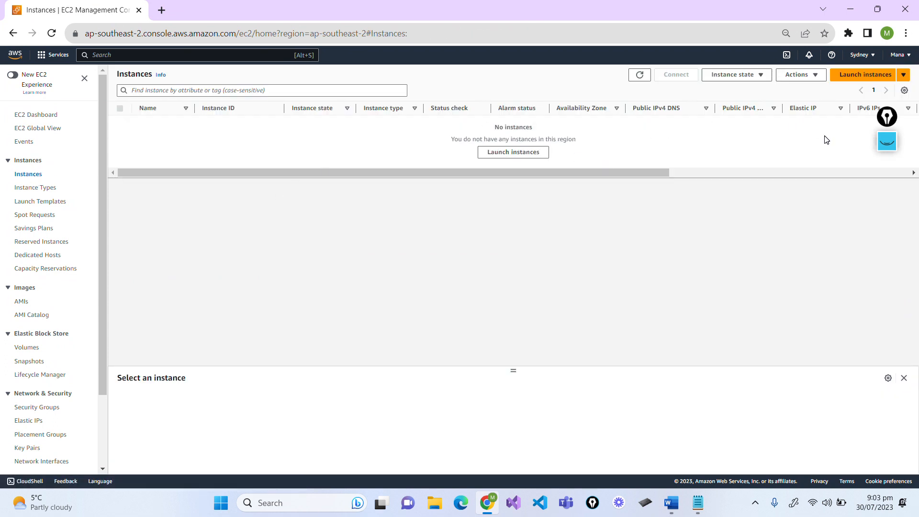
left_click(853, 78)
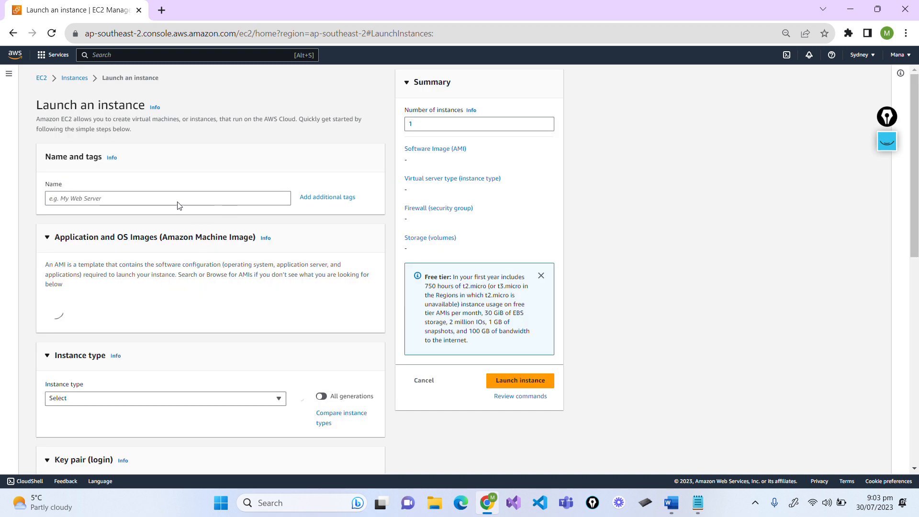
left_click(178, 198)
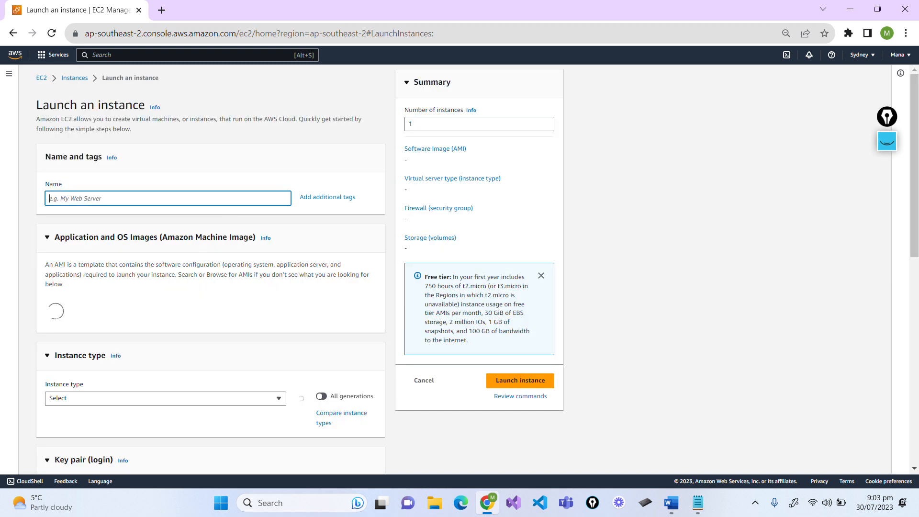
type("web-1")
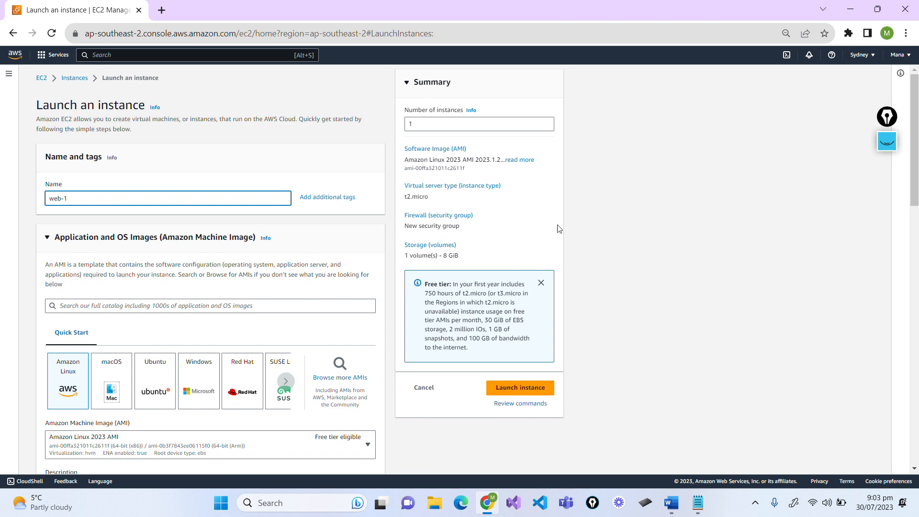
Create a new RSA key pair named mykey in .pem format for the instance and dismiss the download notice.
left_click_drag(916, 184, 918, 243)
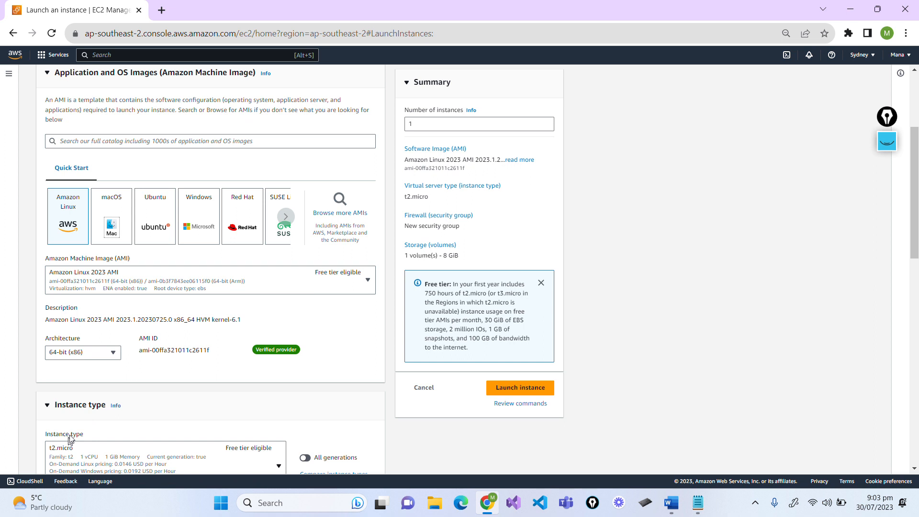
left_click_drag(916, 247, 917, 340)
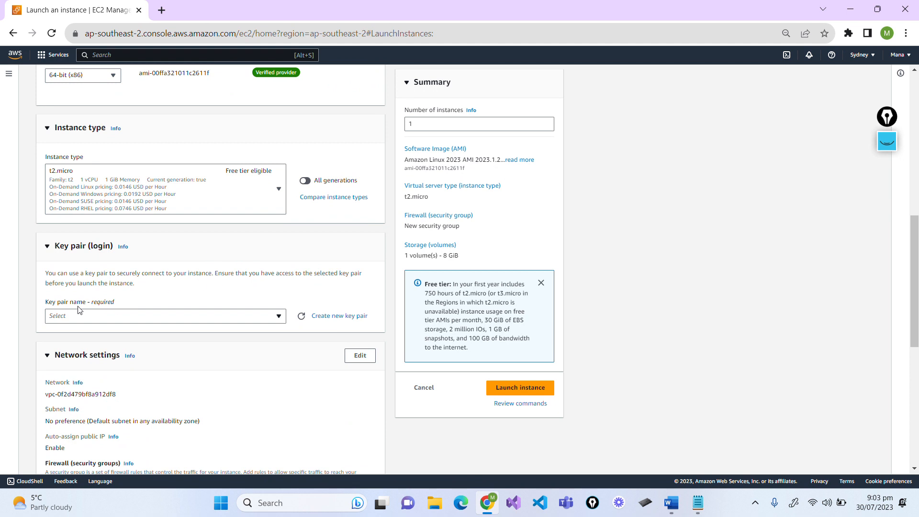
left_click(332, 317)
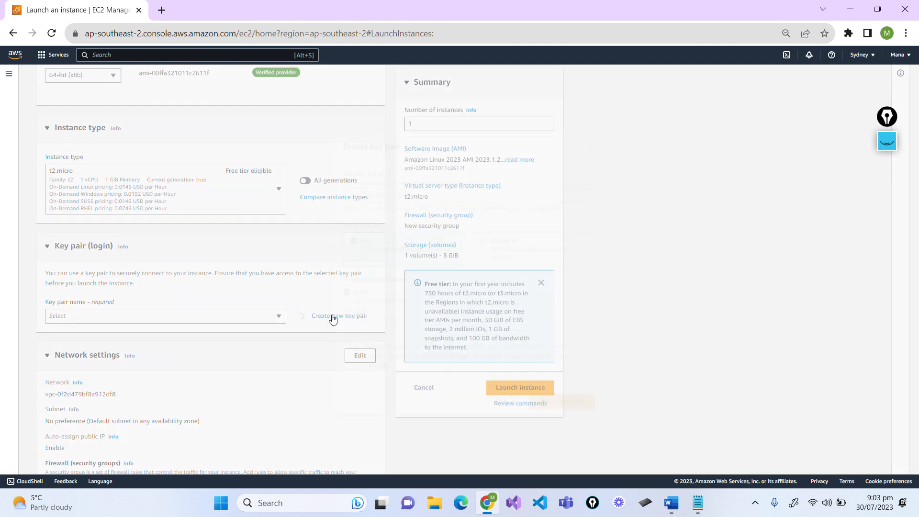
left_click(402, 191)
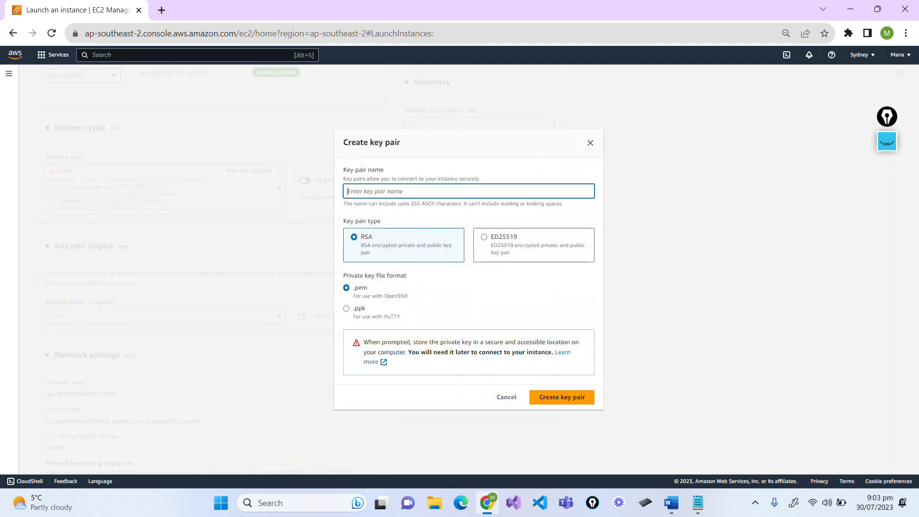
type("mykey")
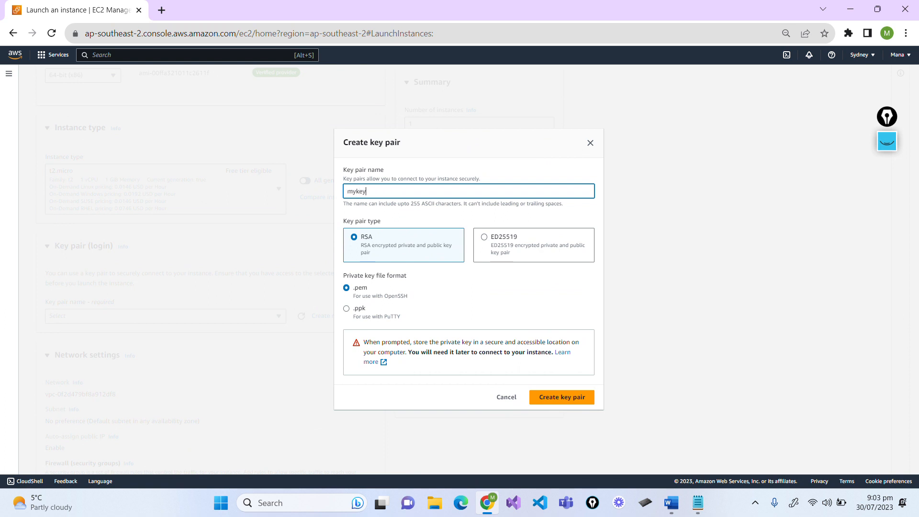
left_click(577, 401)
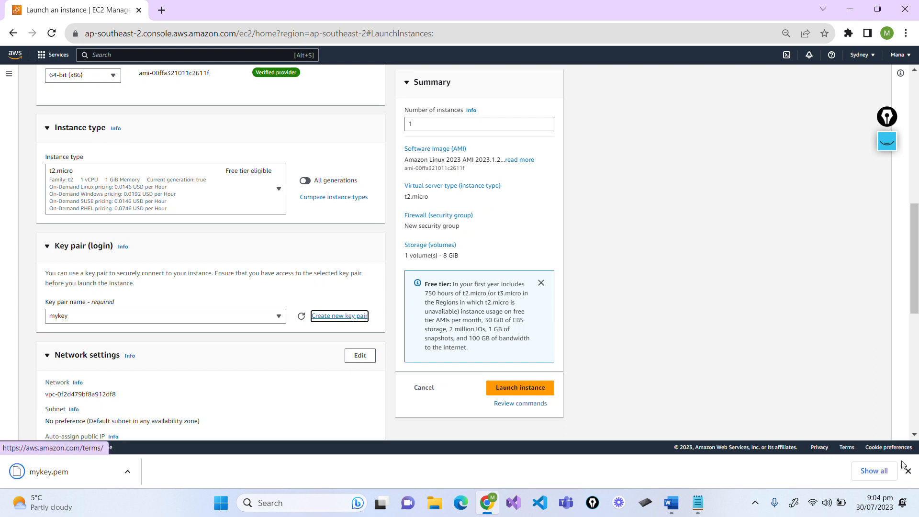
left_click(909, 470)
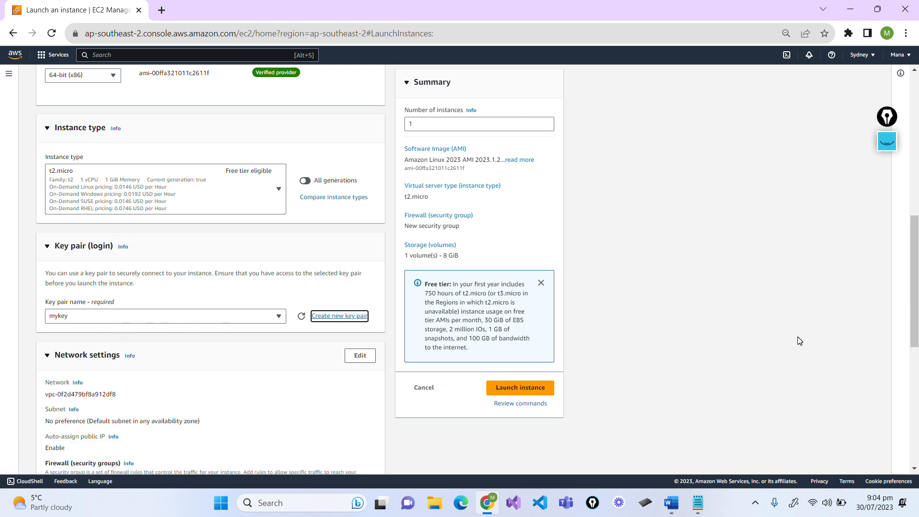
Allow HTTPS and HTTP traffic from the internet in the instance's new security group.
left_click_drag(909, 318, 918, 412)
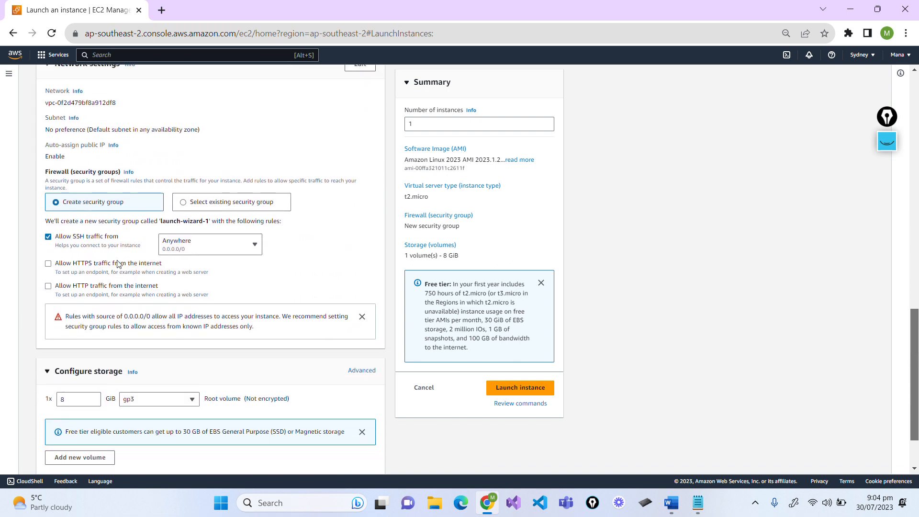
left_click_drag(916, 326, 914, 288)
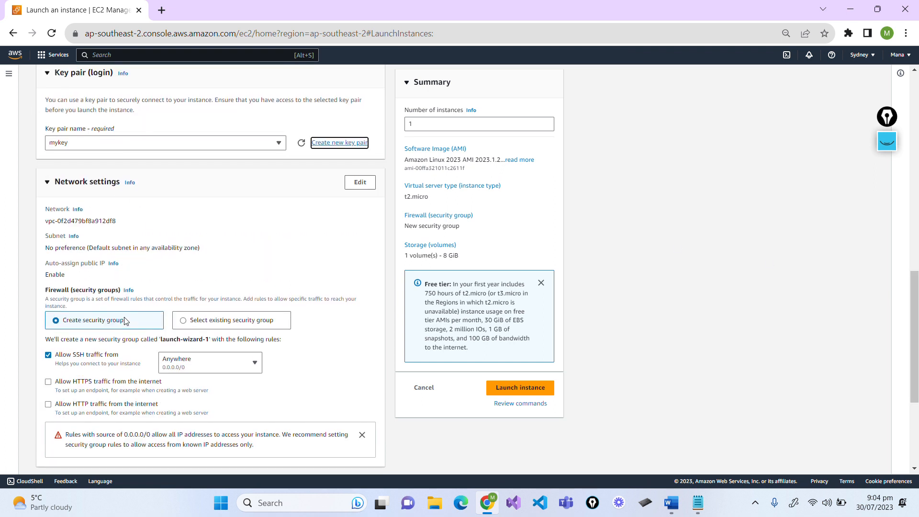
left_click(48, 383)
left_click(48, 404)
Copy the httpd setup script from the Notepad text document into the user data field of the instance's advanced details.
scroll(916, 382, "down", 4)
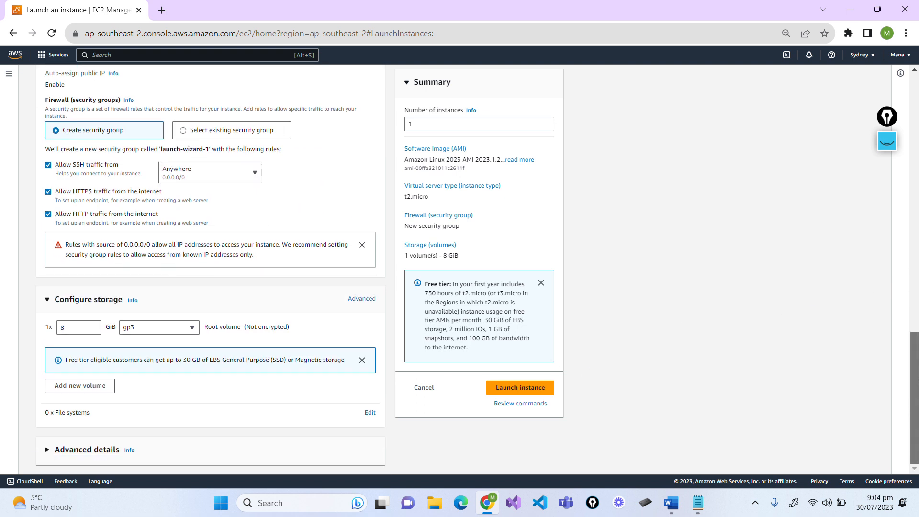
left_click(80, 454)
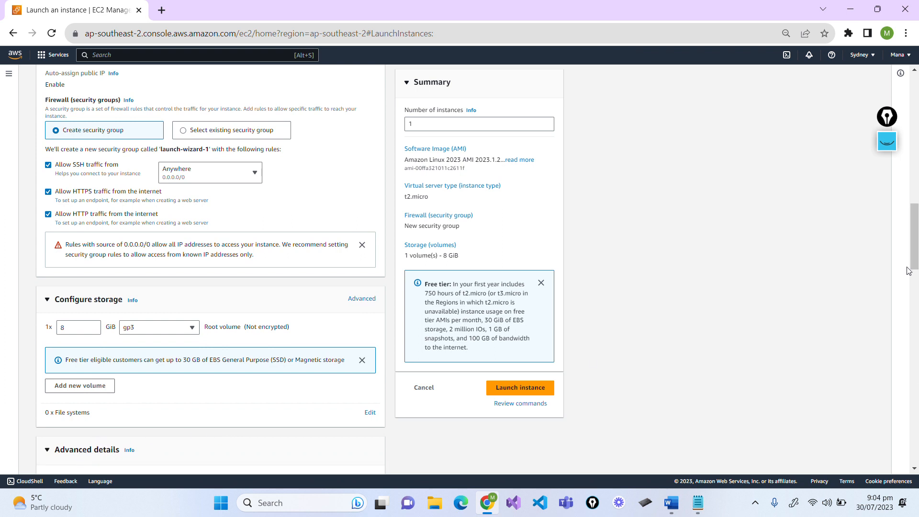
left_click_drag(915, 263, 918, 462)
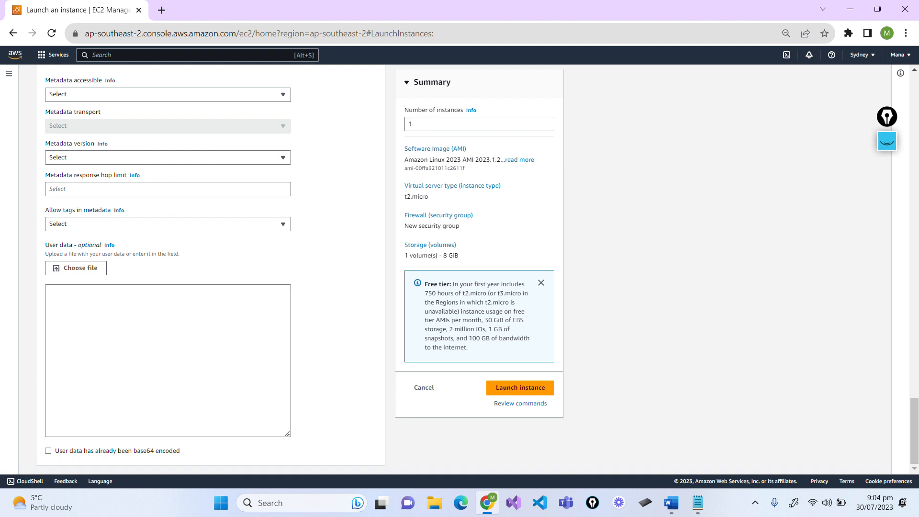
left_click(168, 352)
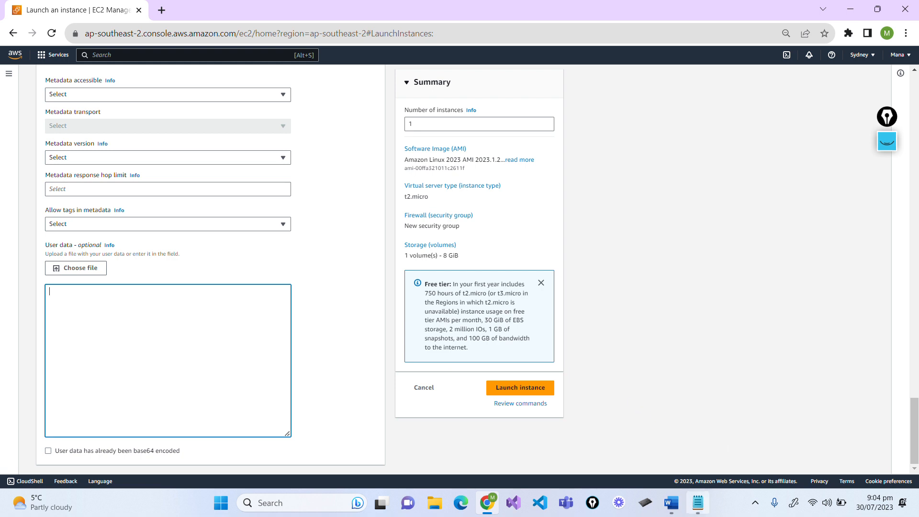
left_click(698, 503)
left_click(324, 217)
key("ctrl+a")
key("ctrl+c")
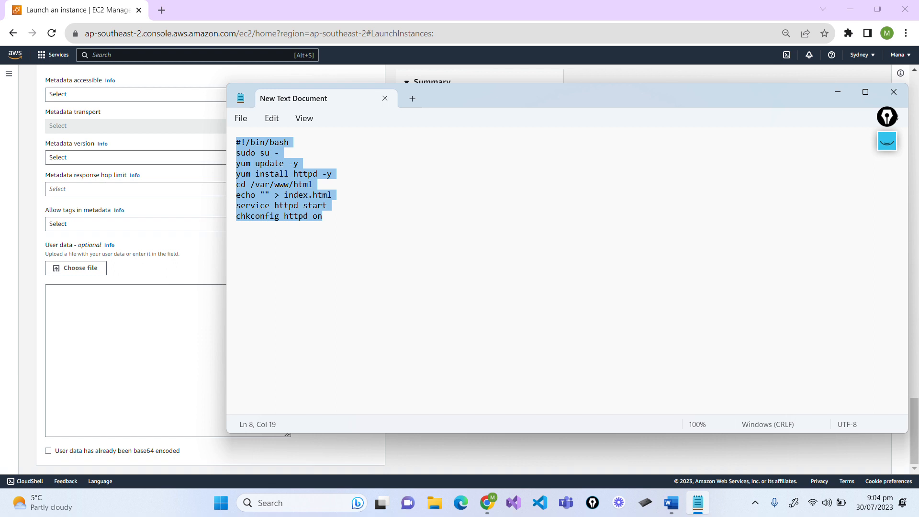
left_click(103, 328)
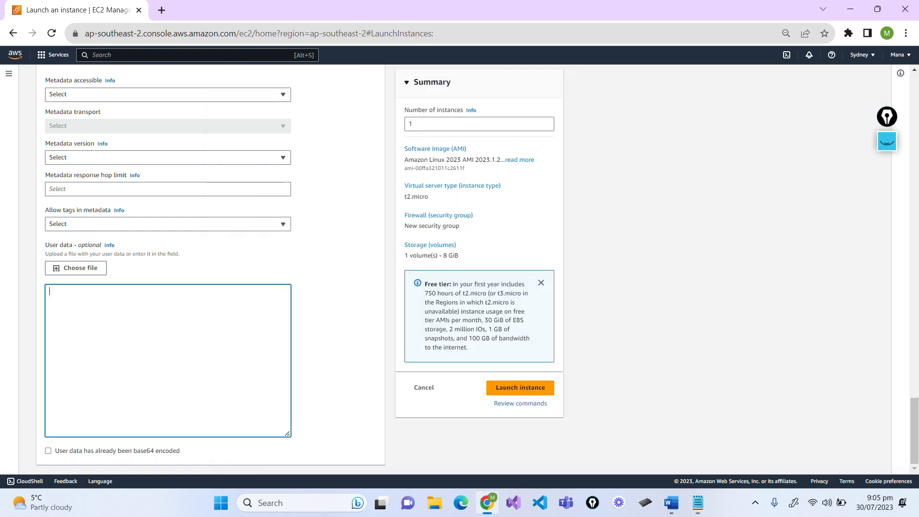
key("ctrl+v")
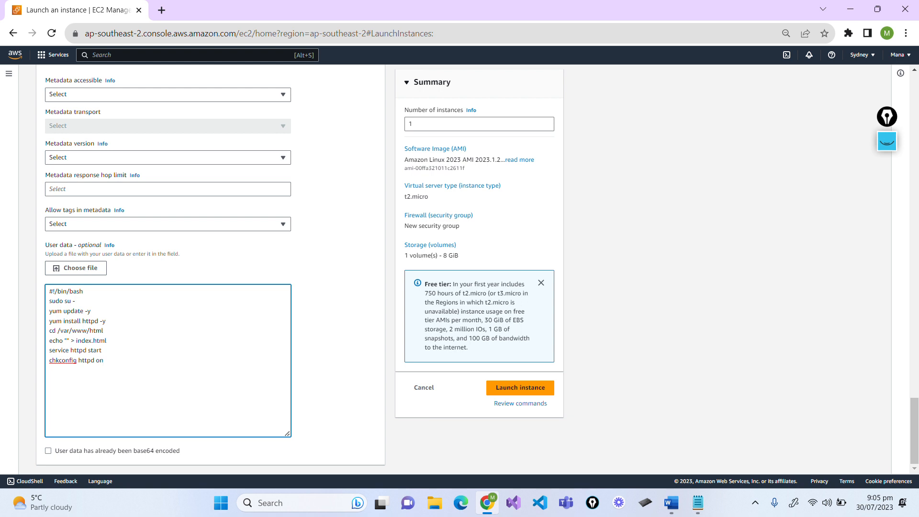
Review the script's commands and set its echo text to "This is my 1st number website".
left_click_drag(49, 301, 72, 301)
left_click(74, 300)
left_click_drag(49, 311, 86, 311)
left_click(91, 311)
left_click_drag(57, 331, 103, 331)
left_click(103, 331)
type("This is my 1st number websir")
key("BackSpace")
type("te")
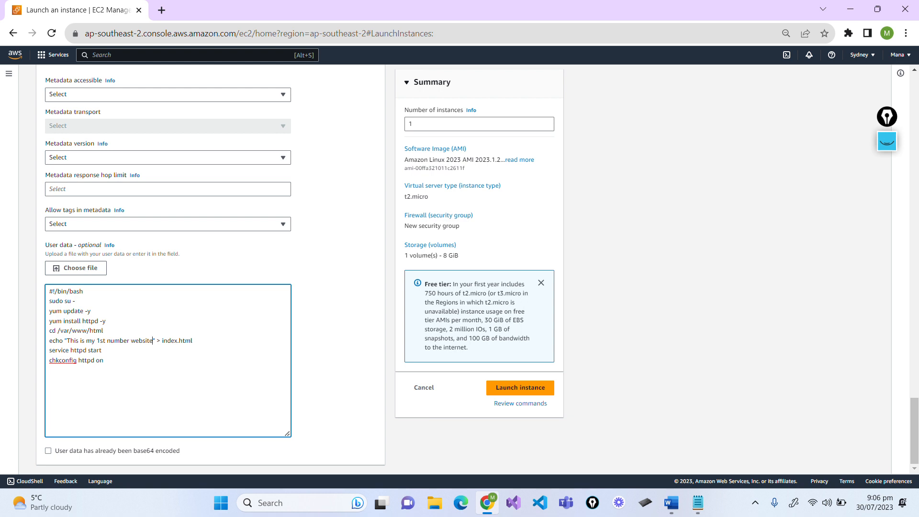
Launch the web-1 instance with the completed user data script and go to the instances list.
left_click_drag(104, 360, 40, 277)
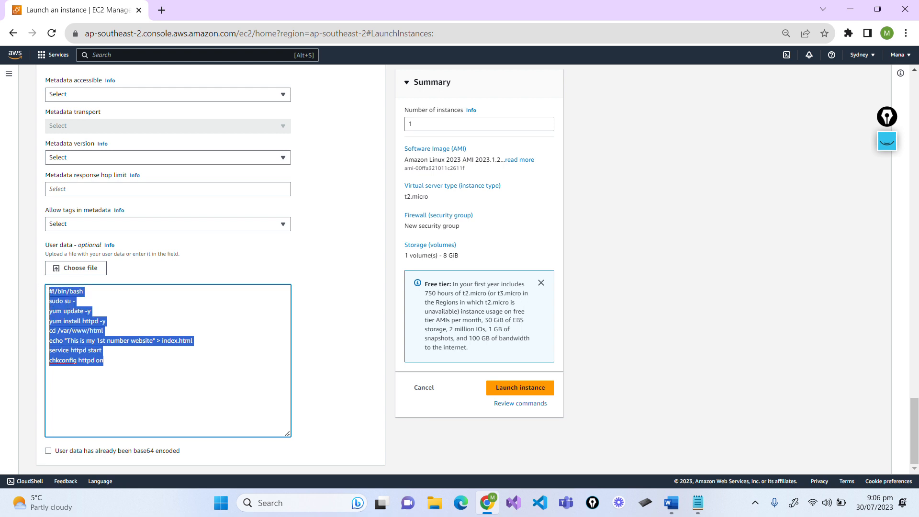
left_click(104, 361)
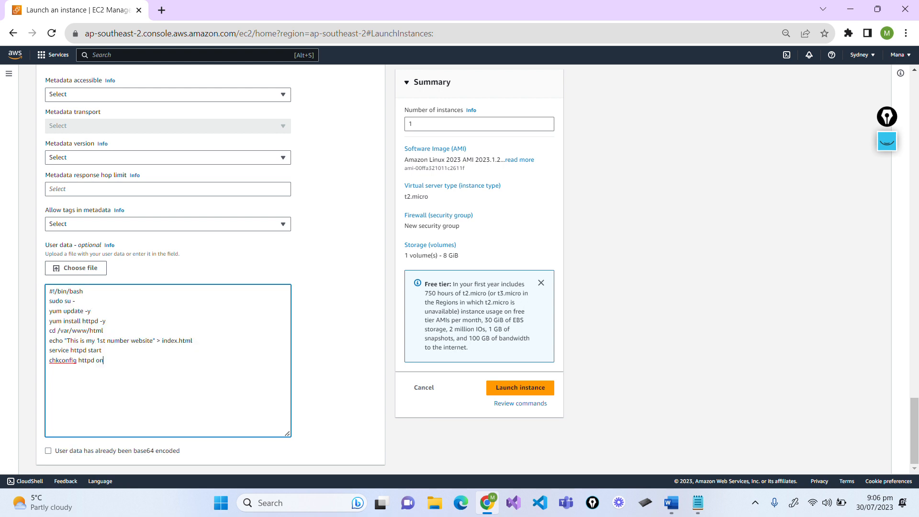
left_click(521, 389)
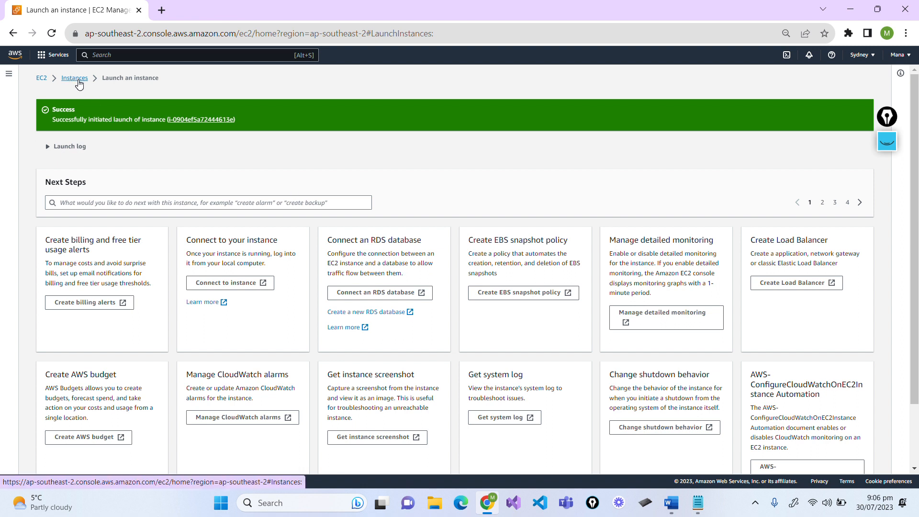
left_click(75, 78)
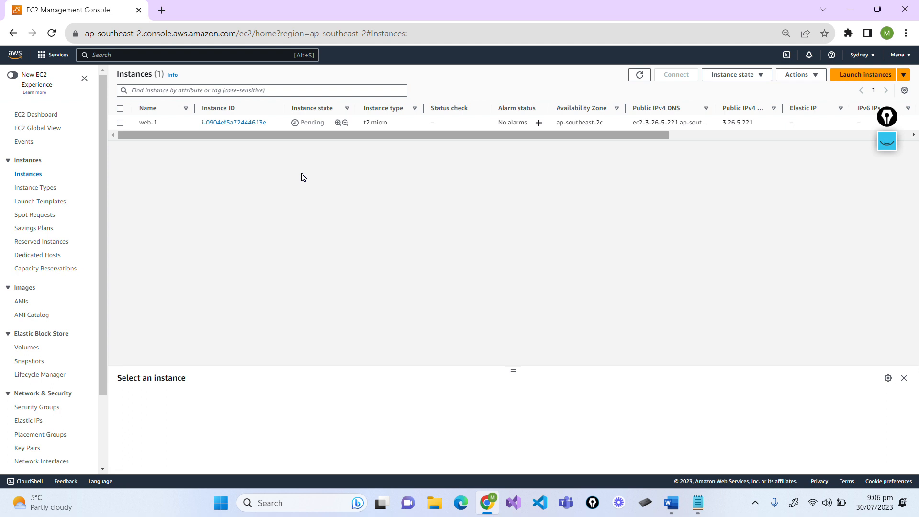
Copy the public IPv4 address of web-1 from its details and open it in a new browser tab.
left_click(239, 123)
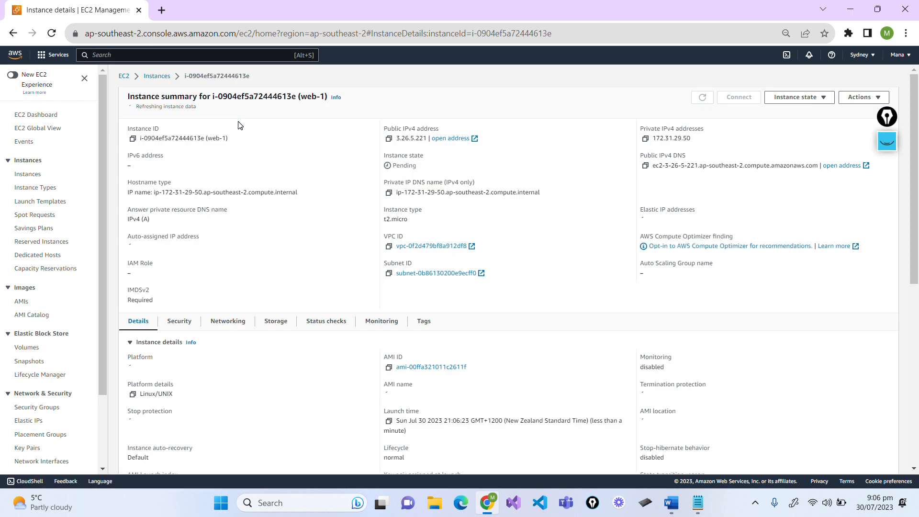
left_click(388, 137)
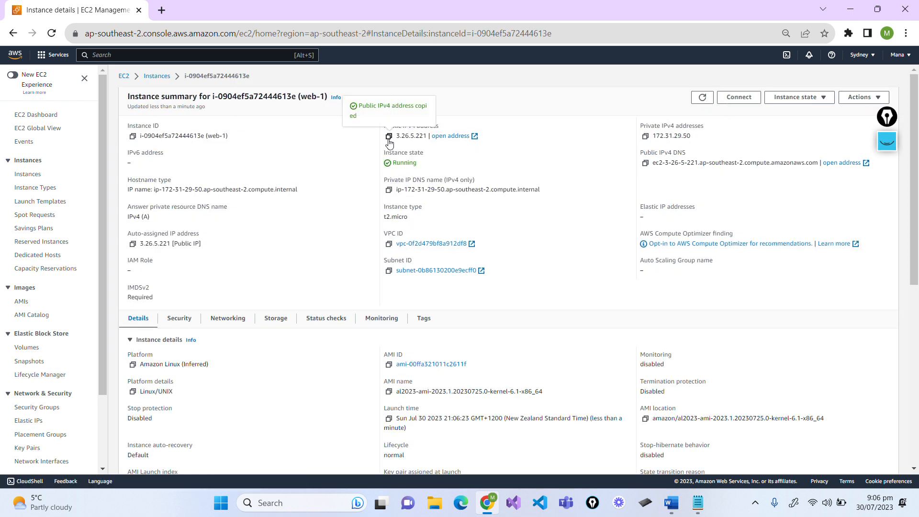
left_click(162, 10)
key("ctrl+v")
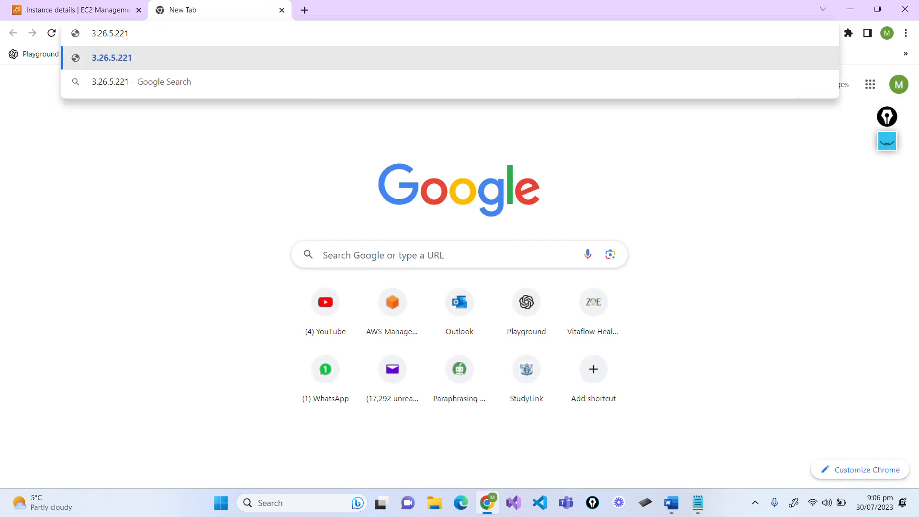
key("Return")
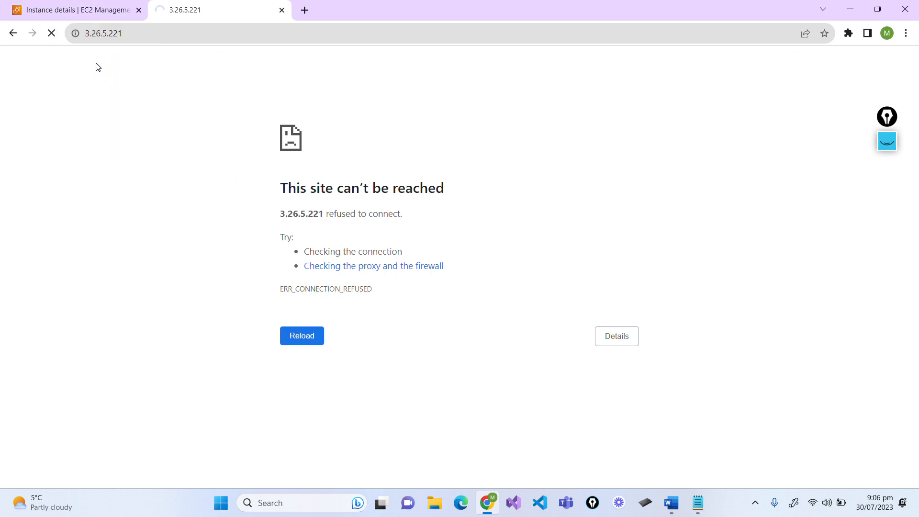
Return to the instances list and refresh it to check the status of web-1.
left_click(84, 10)
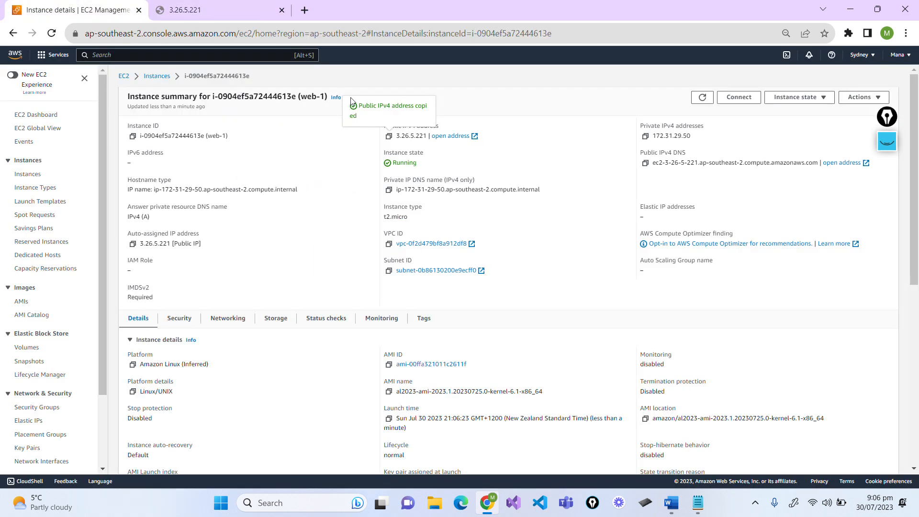
left_click(157, 76)
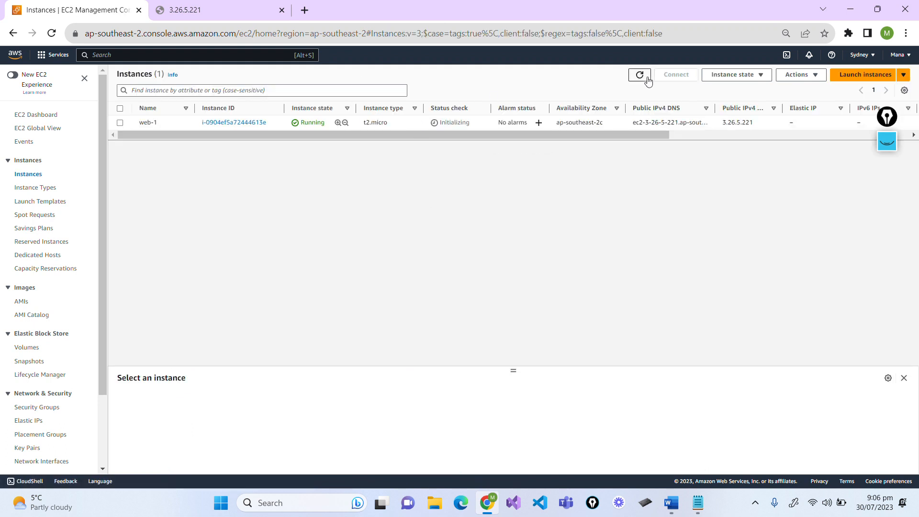
left_click(647, 80)
left_click(646, 79)
left_click(641, 76)
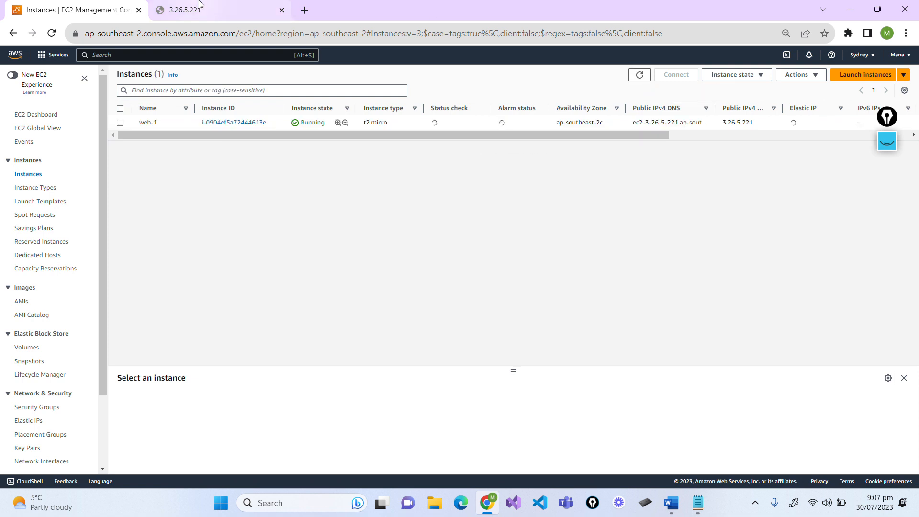
Reload the web-1 website in its browser tab and enlarge the page text.
left_click(200, 4)
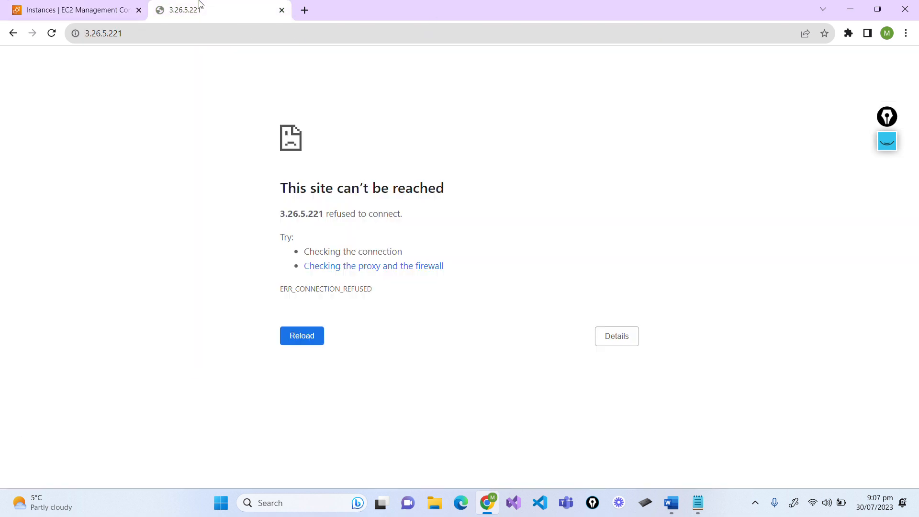
left_click(52, 34)
left_click(51, 34)
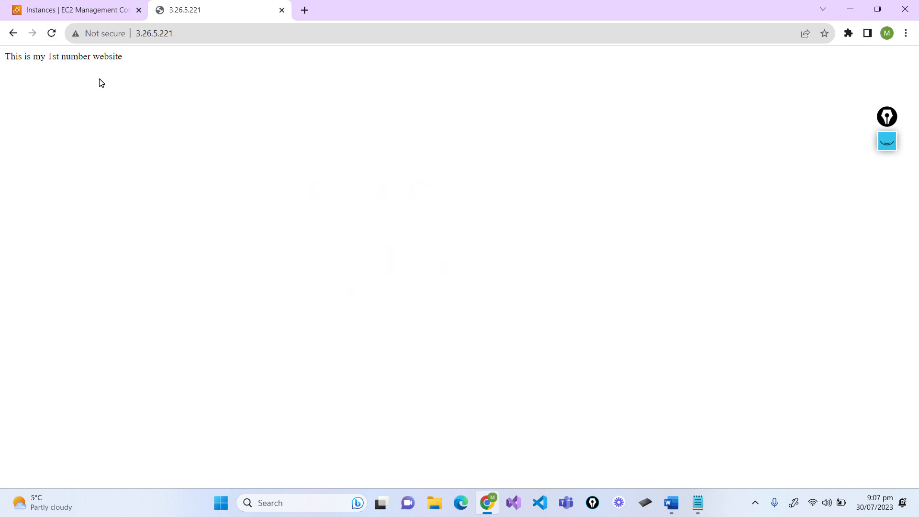
scroll(101, 84, "up", 7)
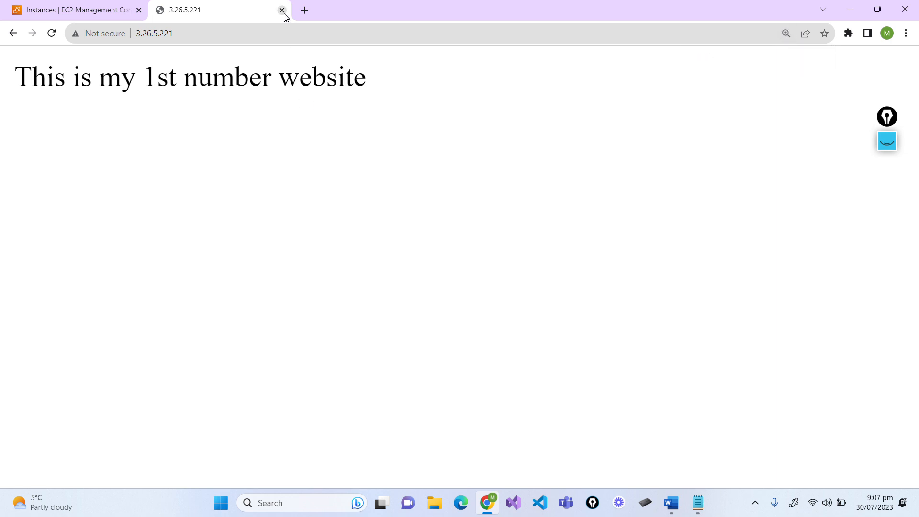
Refresh the instances list to check the server statuses and view the websites of all four web servers.
left_click(84, 6)
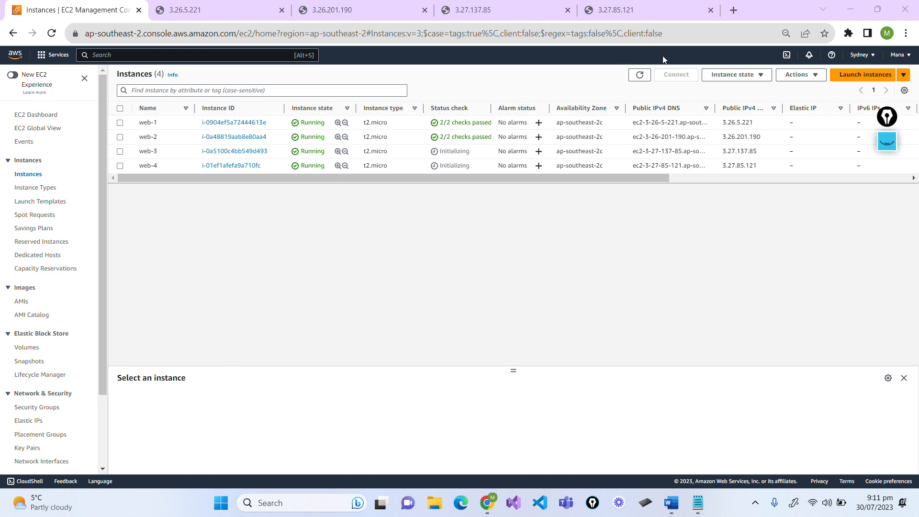
left_click(640, 75)
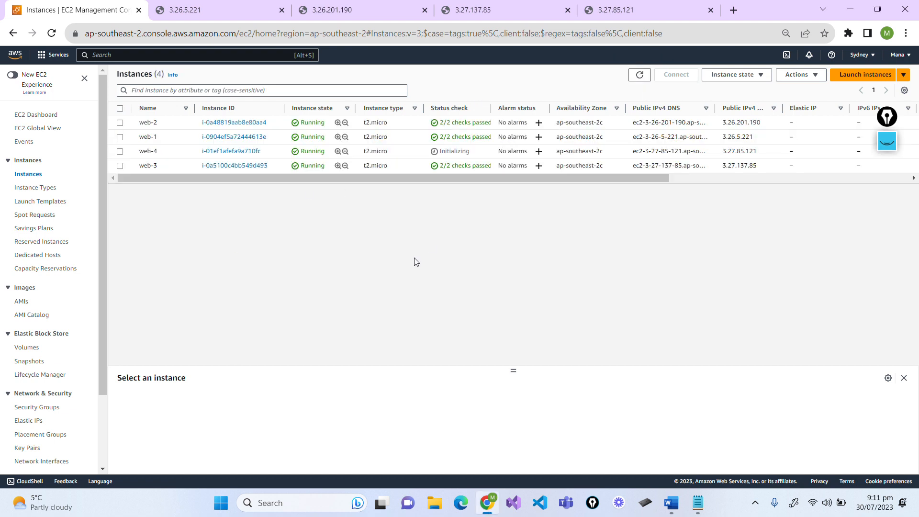
left_click(208, 18)
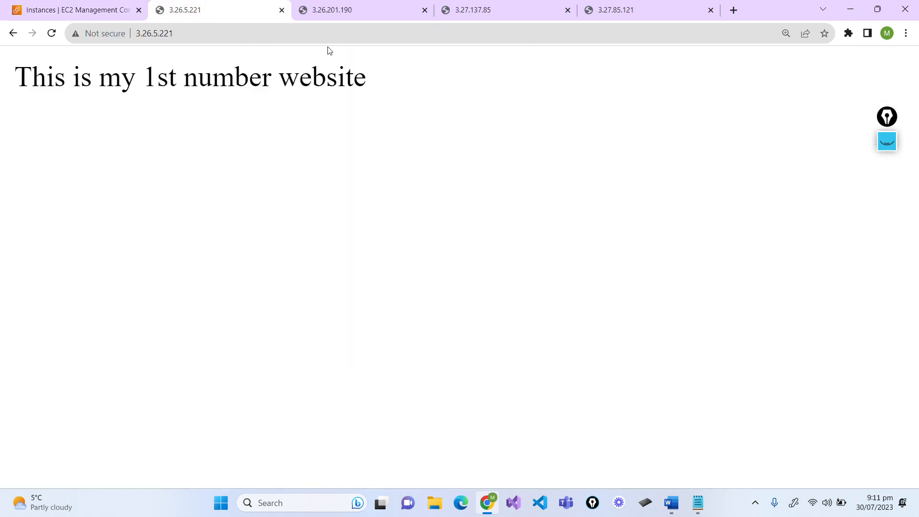
left_click(382, 18)
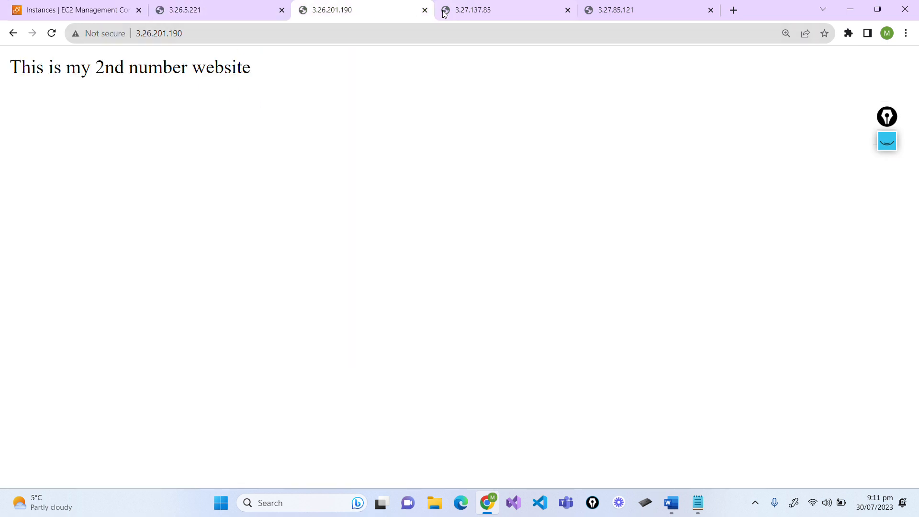
left_click(467, 15)
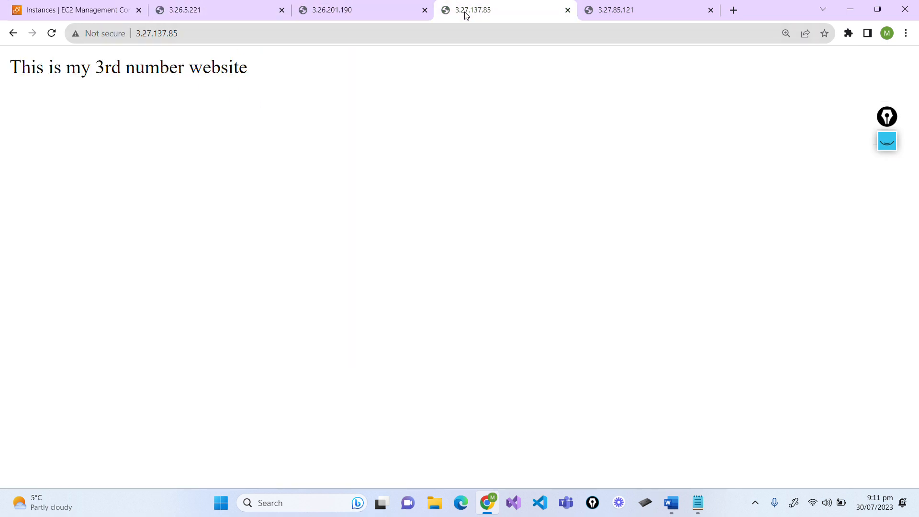
left_click(621, 7)
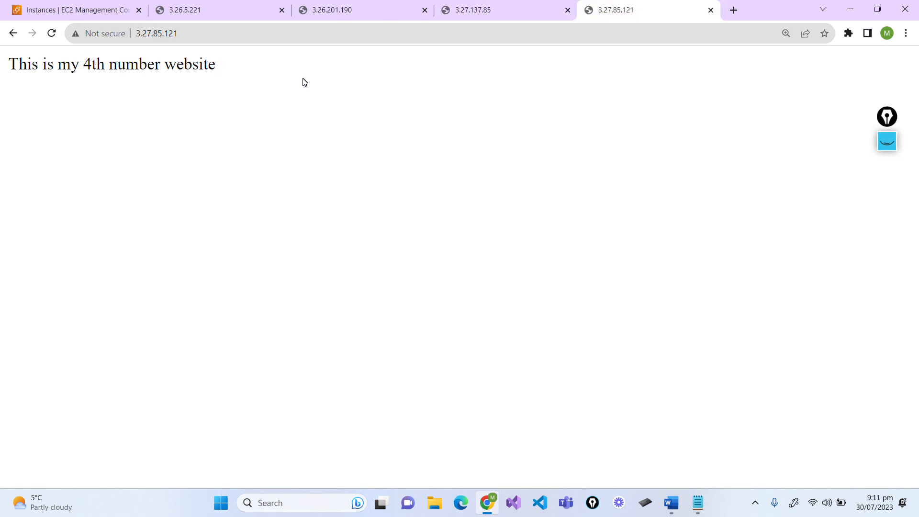
Show the load balancer diagram over the Word document, review it, and return to the instances list with the drawing hidden.
left_click(99, 18)
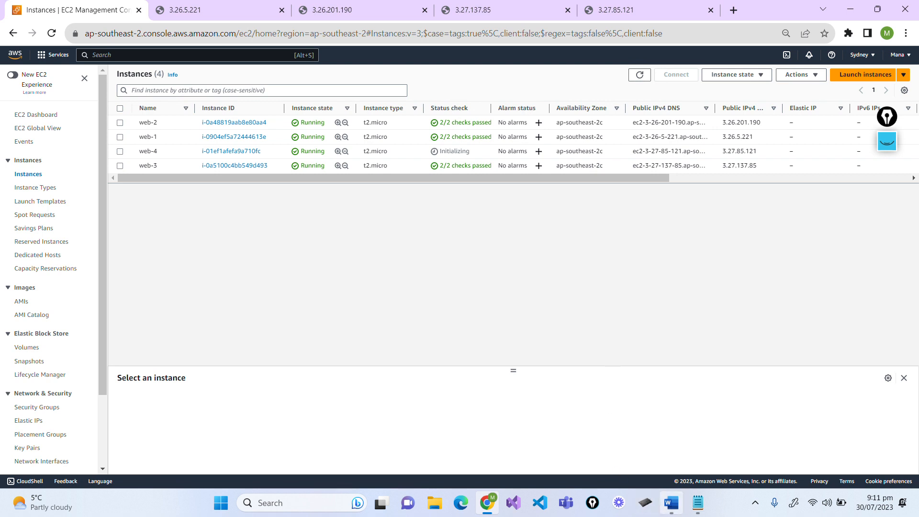
left_click(672, 503)
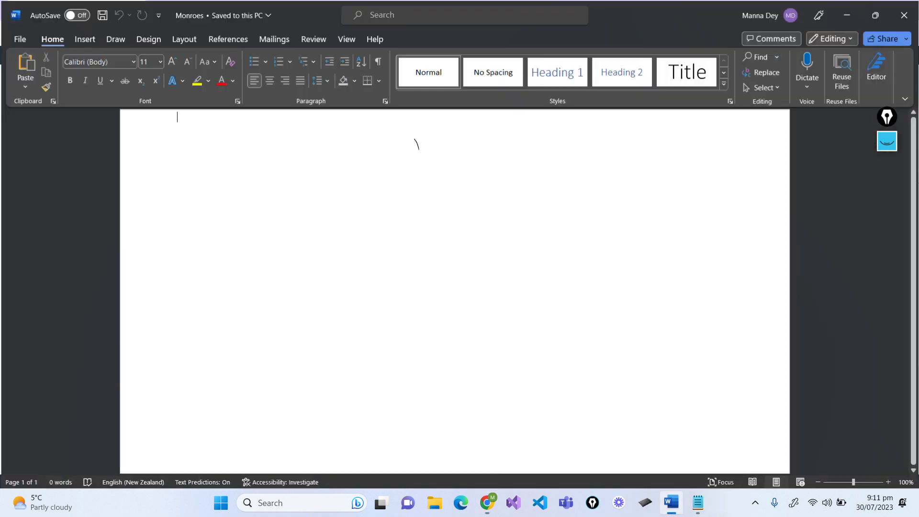
left_click(889, 150)
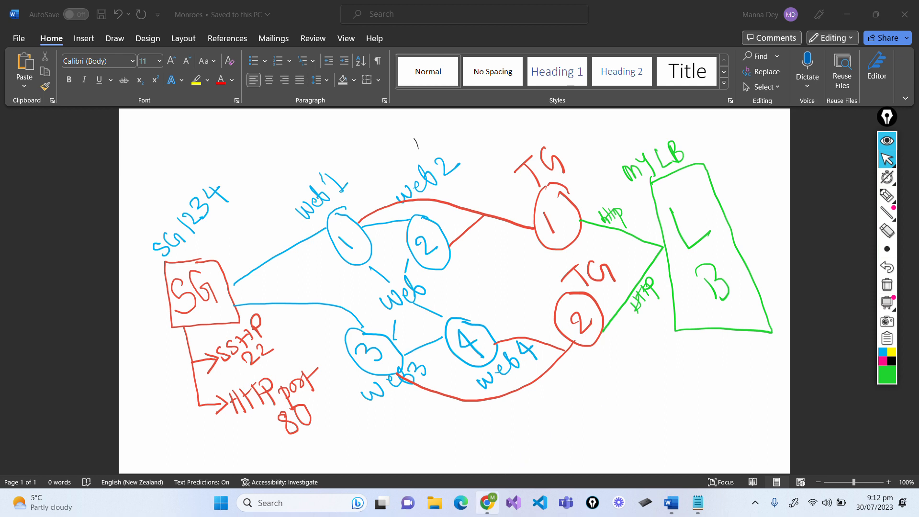
key("alt+Tab")
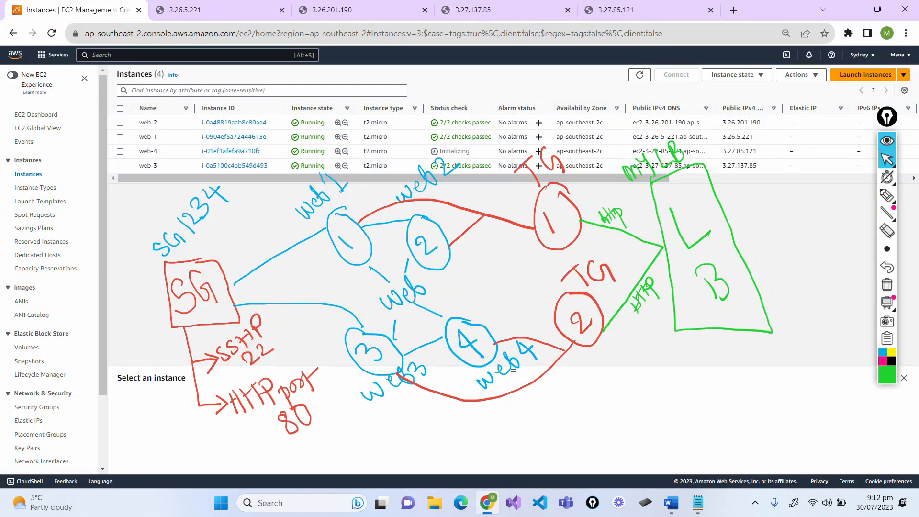
left_click(883, 141)
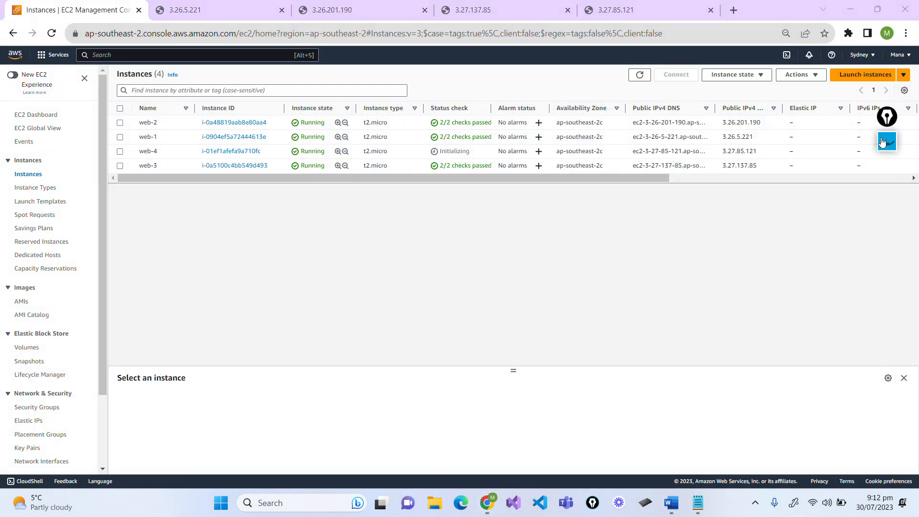
Create target group TG1 with target type Instance, protocol HTTP and port 80.
left_click_drag(100, 271, 79, 372)
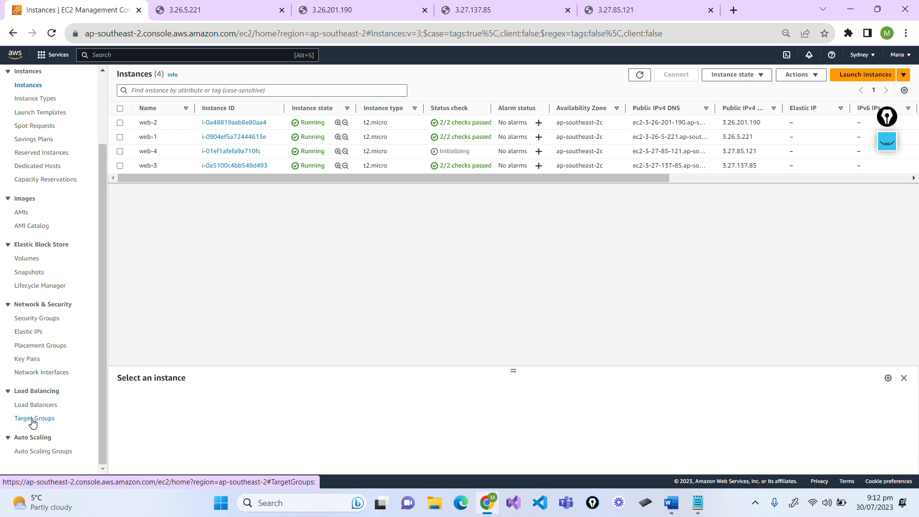
left_click(33, 422)
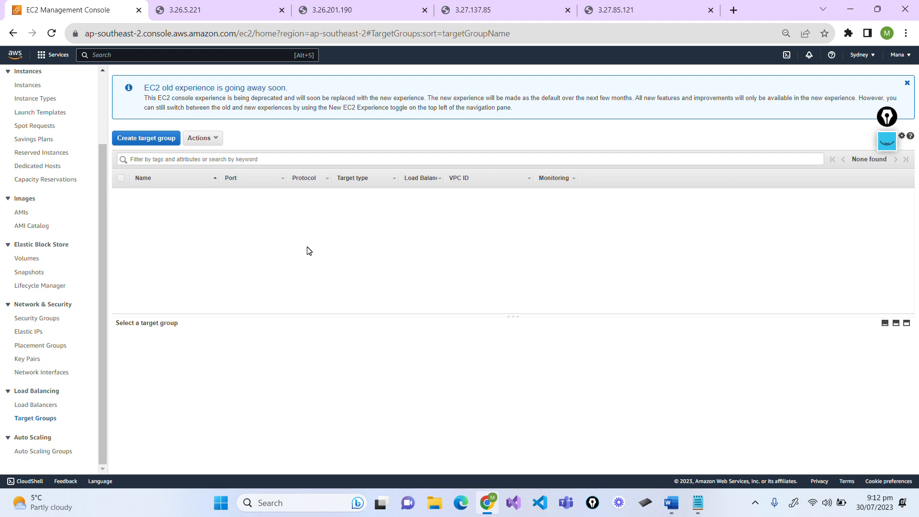
left_click(155, 142)
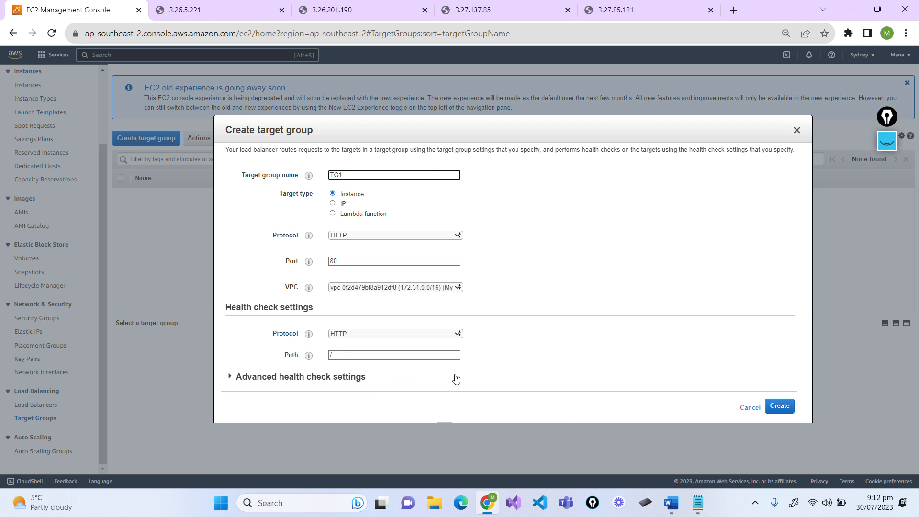
left_click(780, 407)
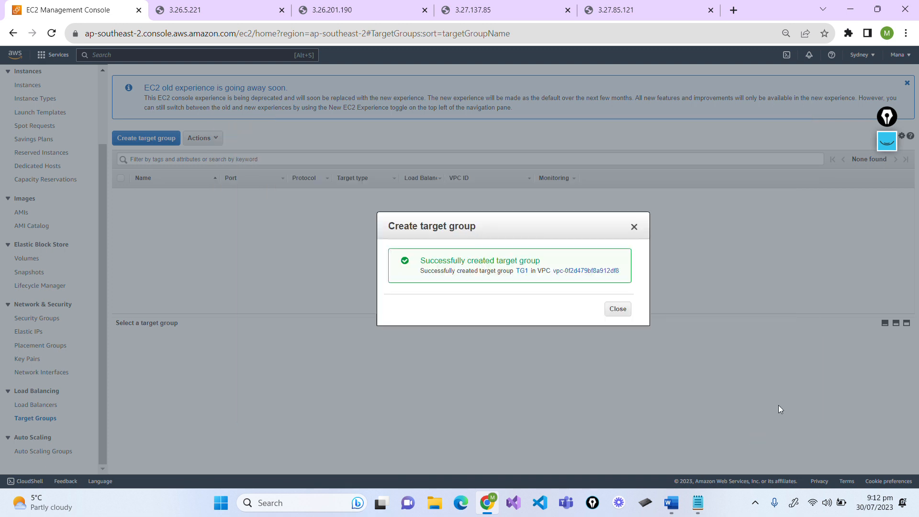
left_click(617, 309)
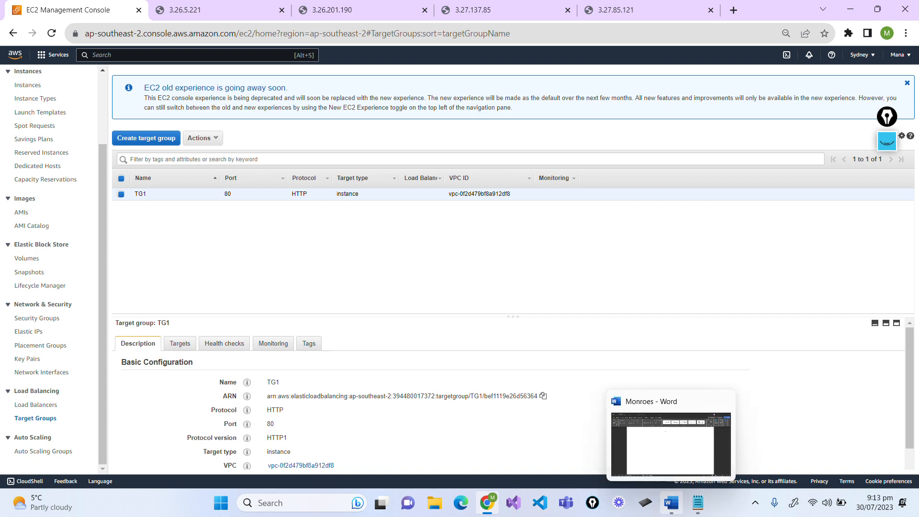
Check in the diagram over the Word document which servers belong to TG1, and return to the target groups in Chrome.
left_click(672, 503)
left_click(890, 141)
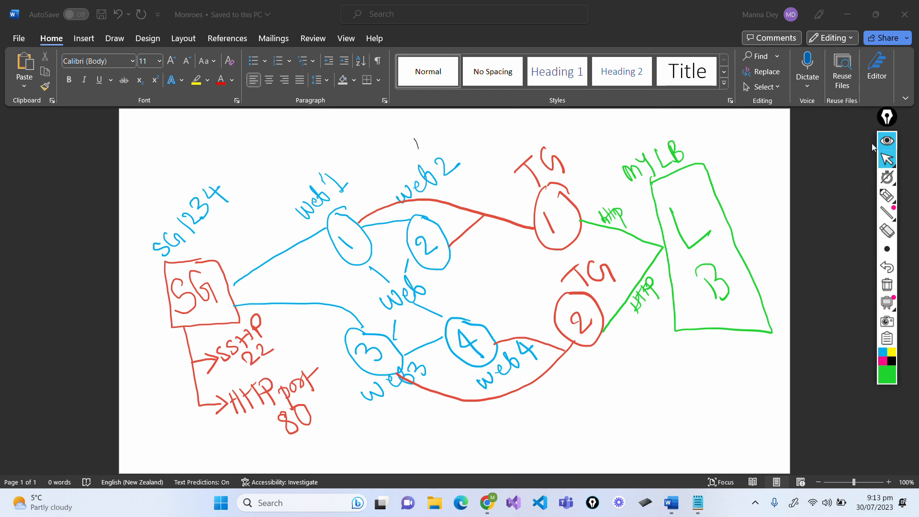
left_click(884, 144)
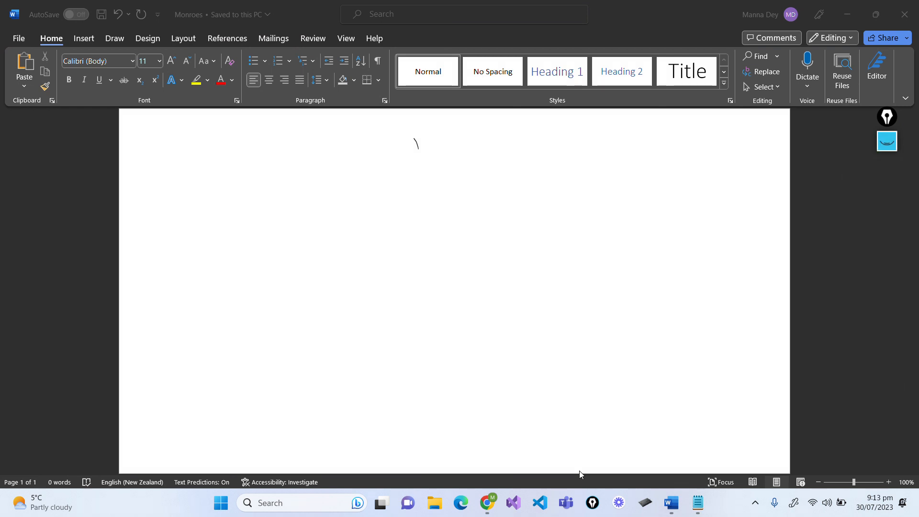
left_click(487, 503)
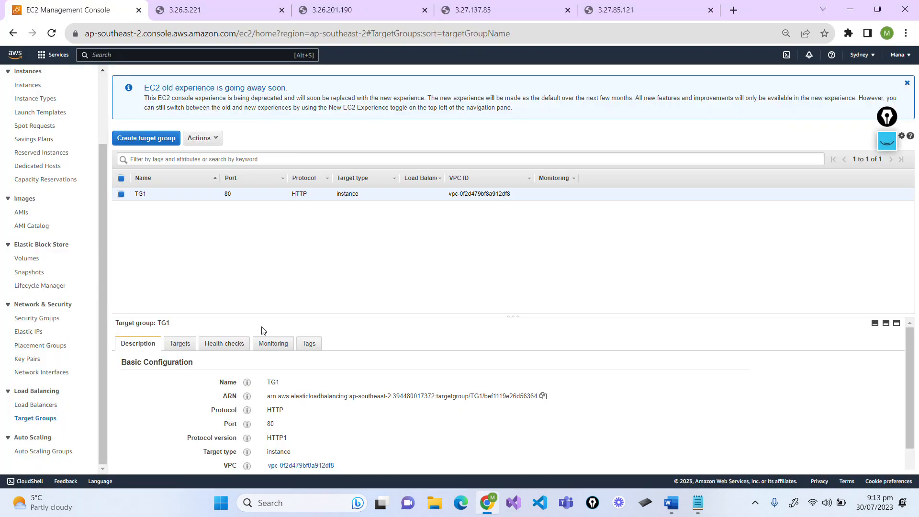
Register instances web-1 and web-2 as targets of TG1 on port 80 and save the registration.
left_click(185, 346)
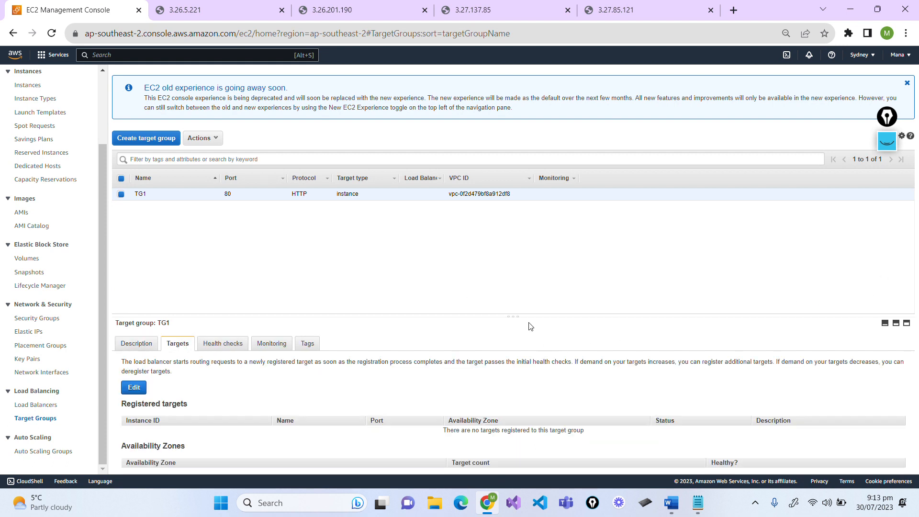
left_click_drag(525, 316, 519, 227)
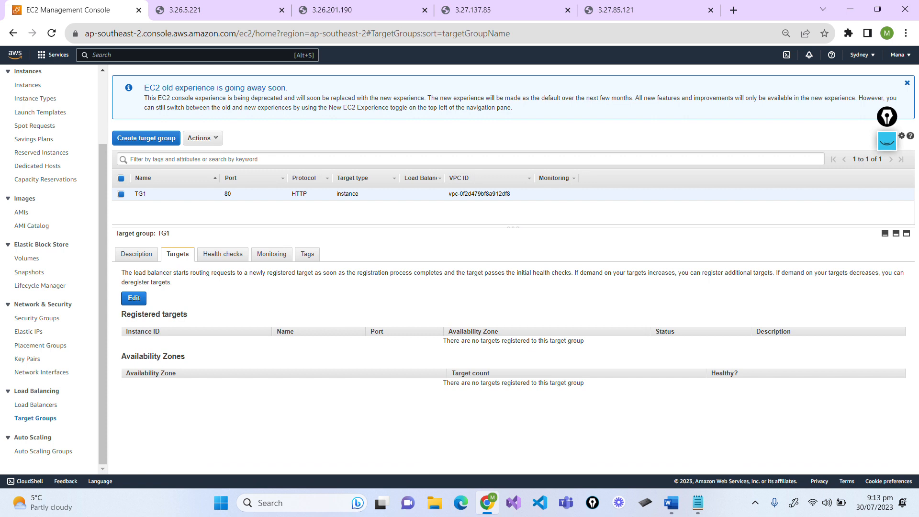
left_click(135, 299)
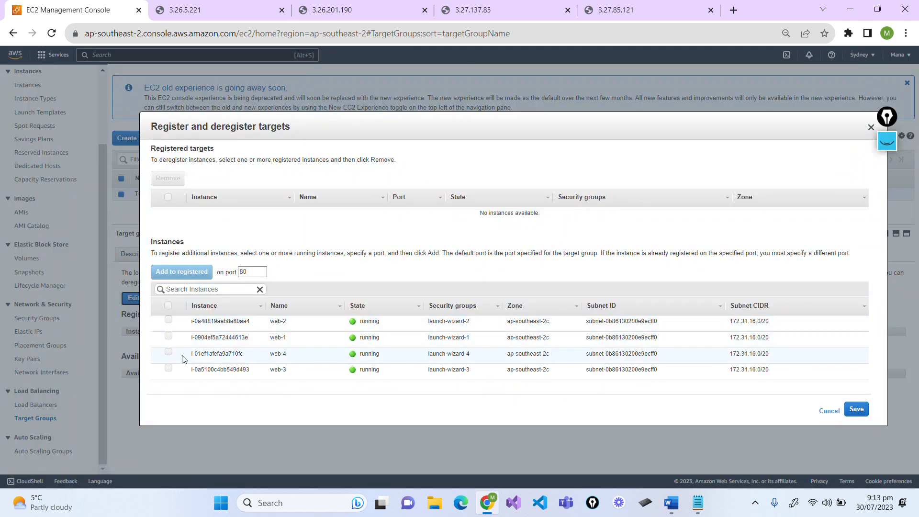
left_click(172, 337)
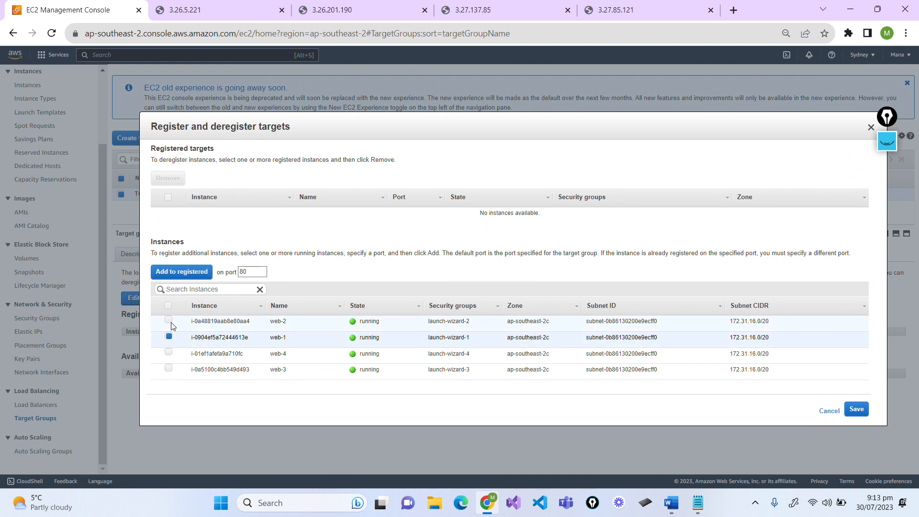
left_click(170, 321)
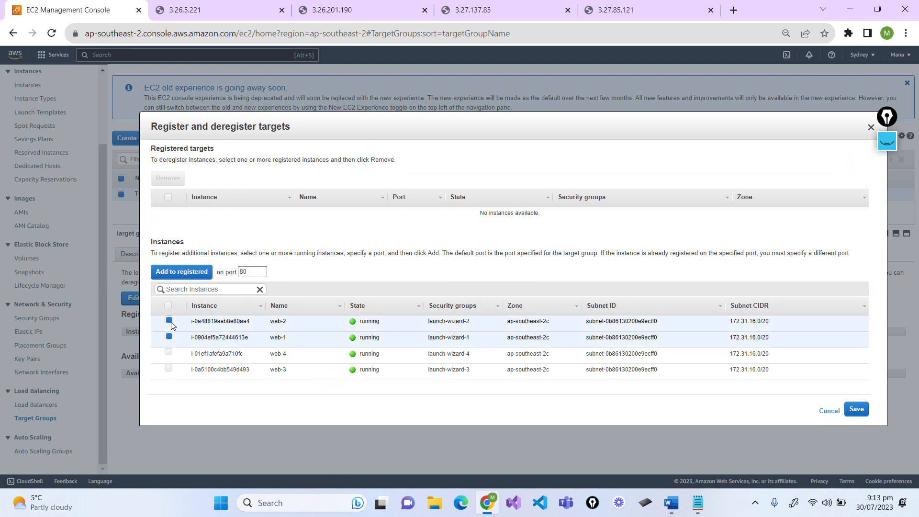
left_click(178, 280)
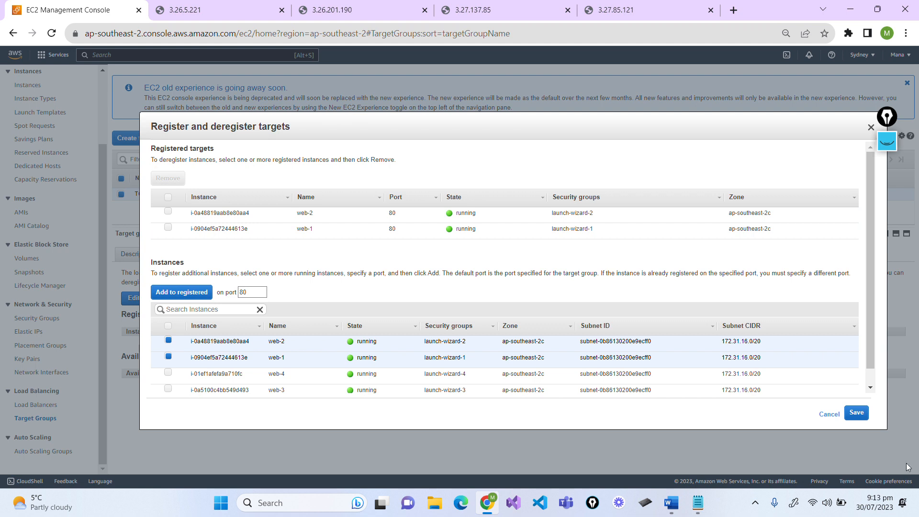
left_click(866, 419)
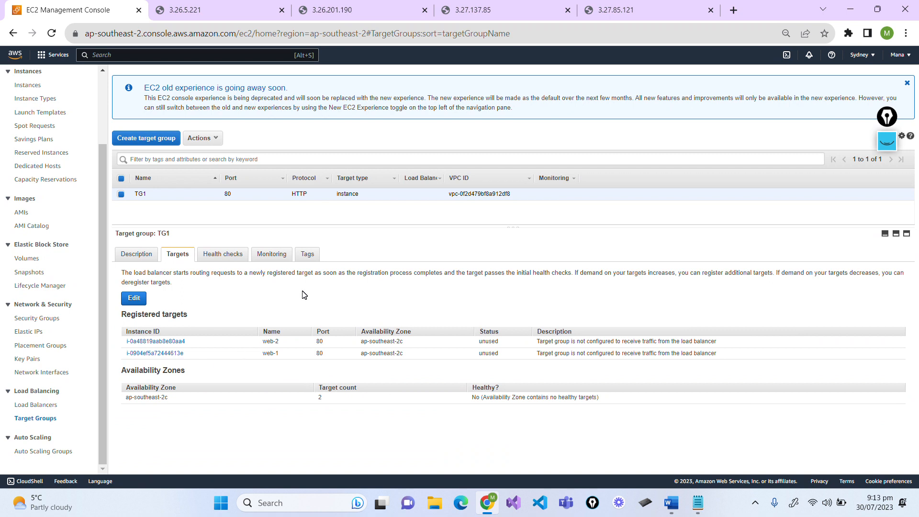
Create a second target group named TG2 with target type Instance, protocol HTTP and port 80.
left_click(162, 145)
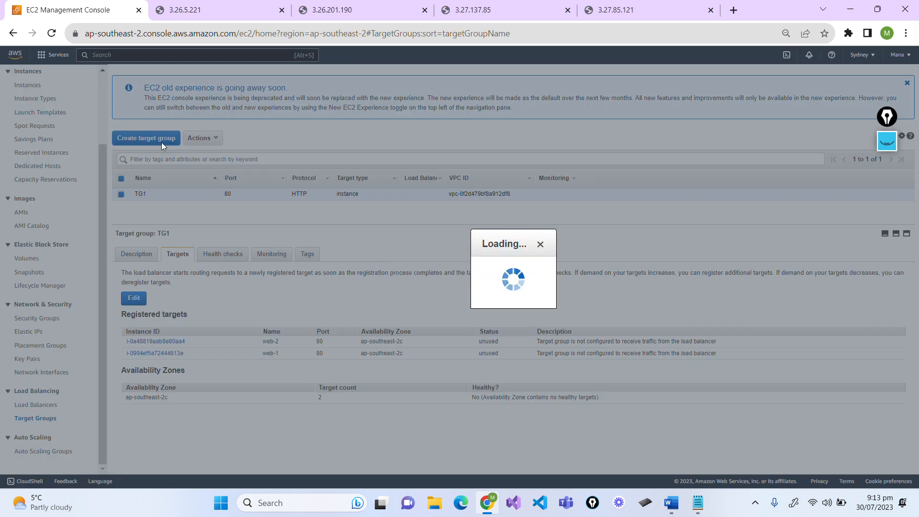
left_click(330, 176)
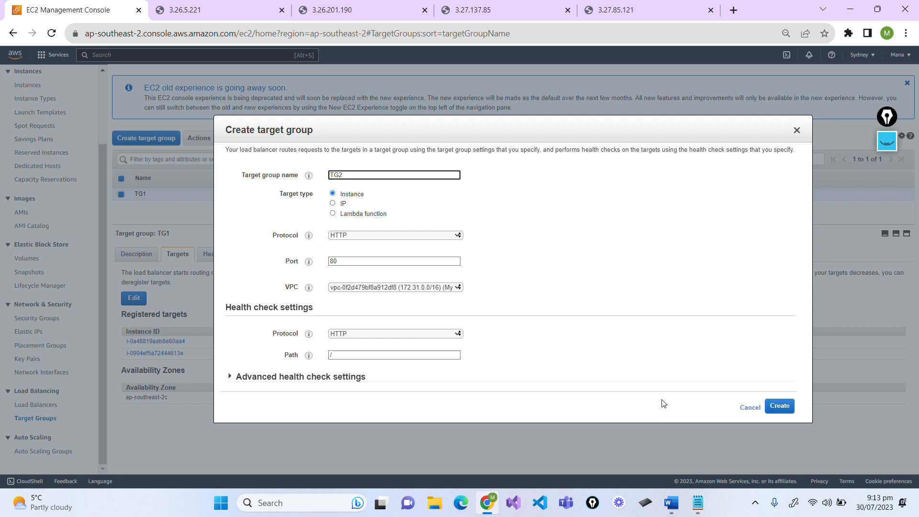
left_click(781, 407)
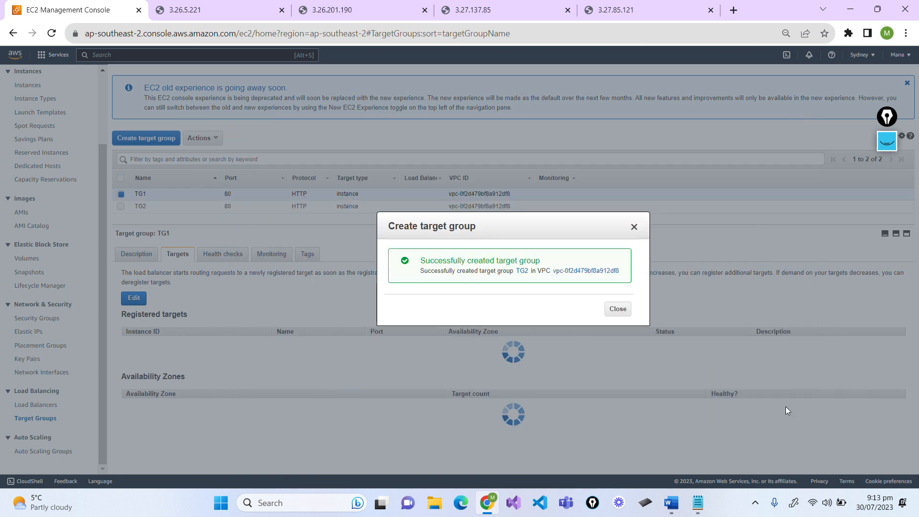
left_click(621, 309)
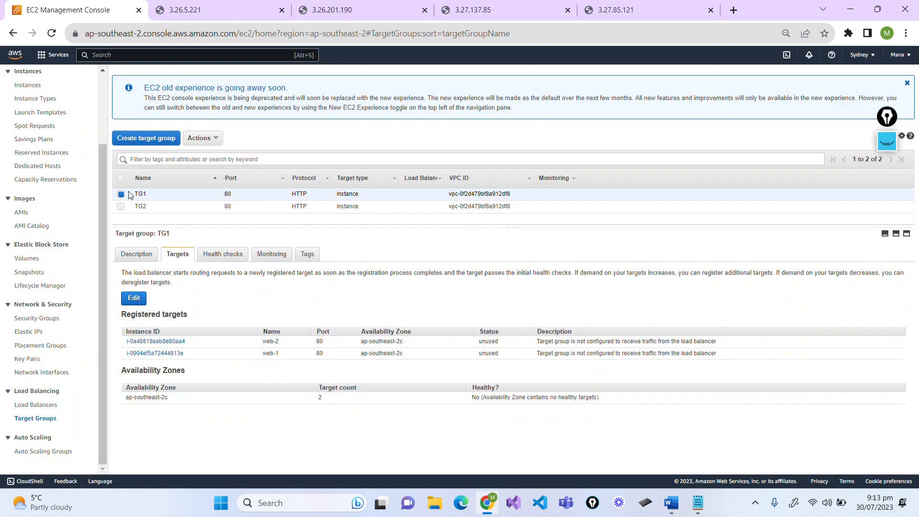
Register instances web-3 and web-4 as targets of TG2 on port 80 and save the registration.
left_click(121, 194)
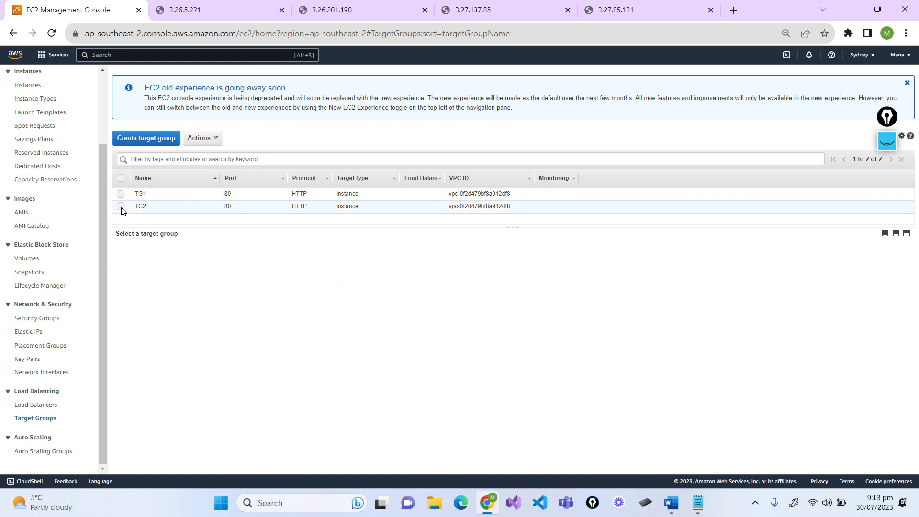
left_click(121, 207)
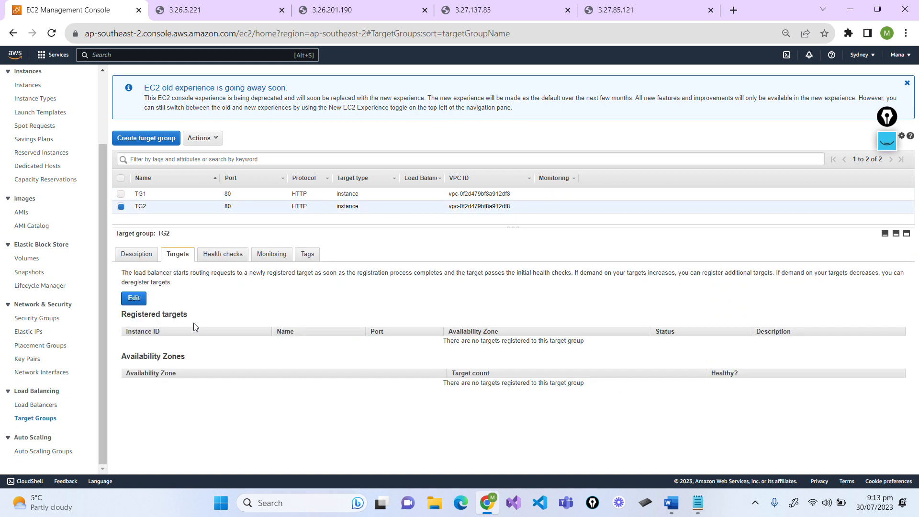
left_click(137, 299)
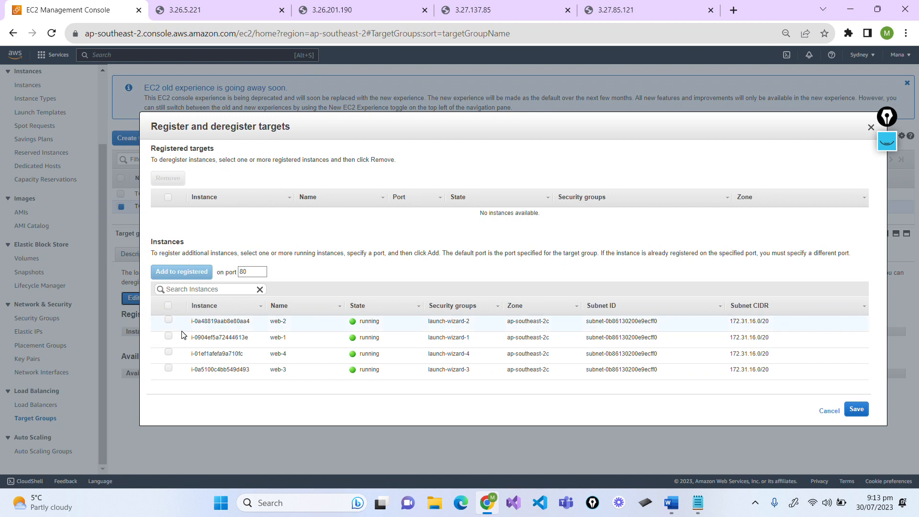
left_click(169, 370)
left_click(169, 354)
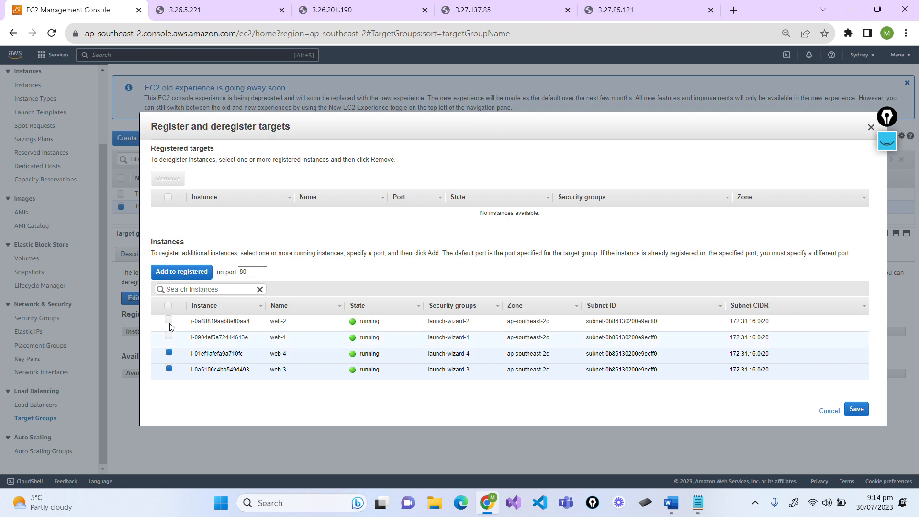
left_click(184, 273)
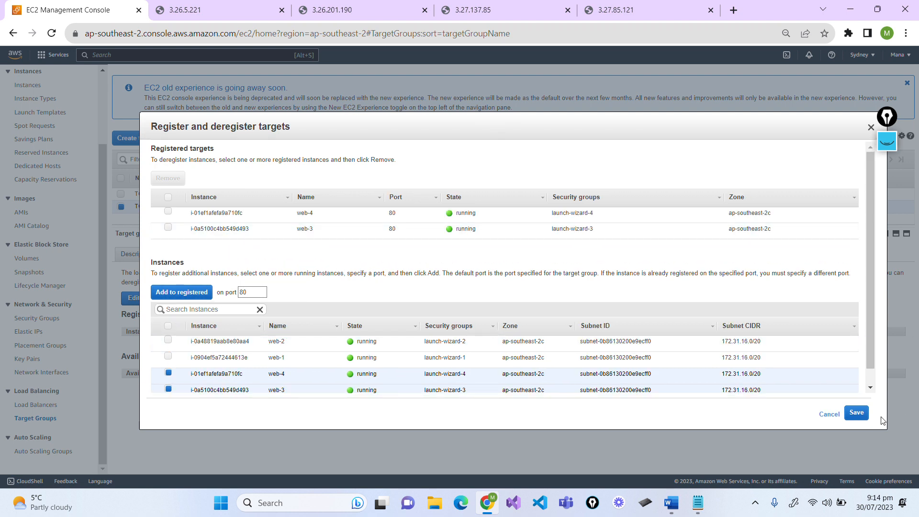
left_click(863, 414)
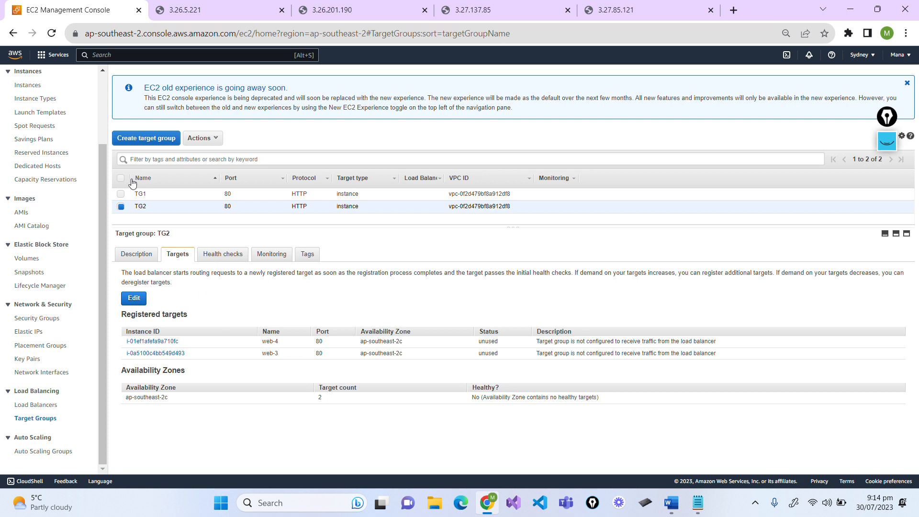
Review the registered targets, health check settings and basic configuration of target group TG1.
left_click(121, 195)
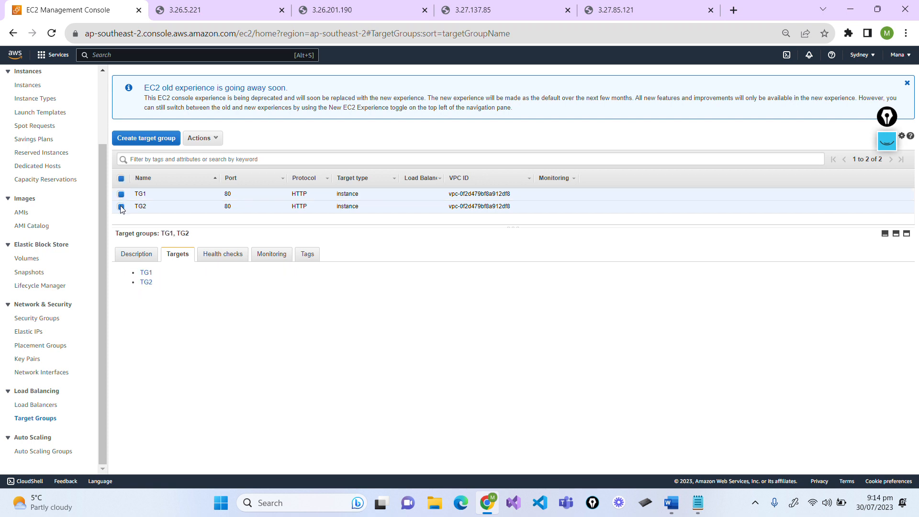
left_click(121, 207)
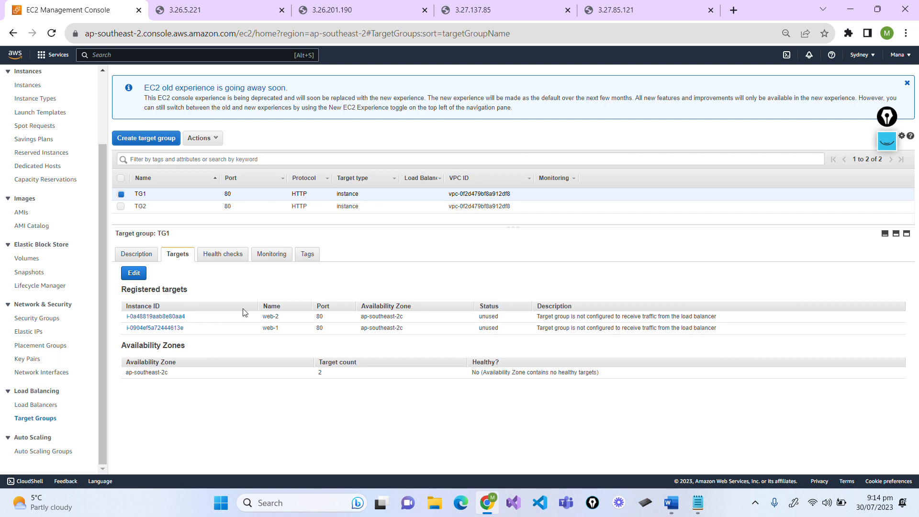
left_click(232, 259)
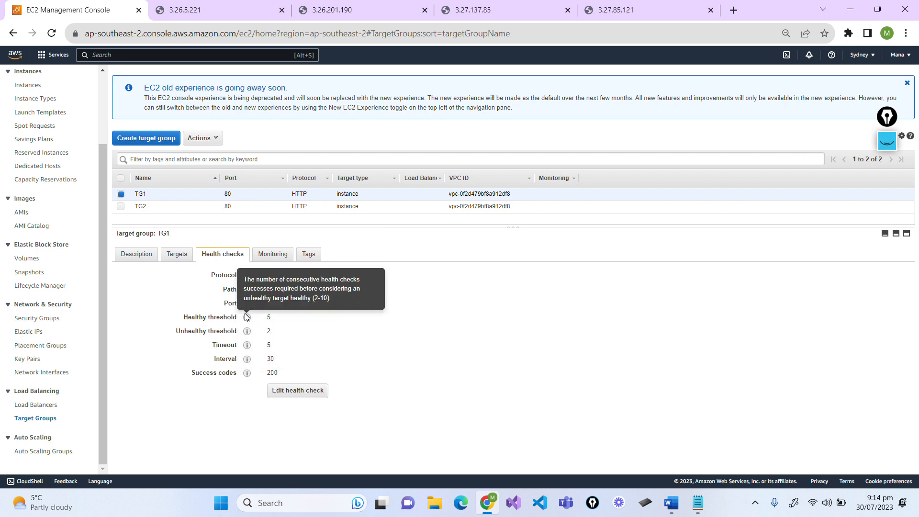
left_click(140, 254)
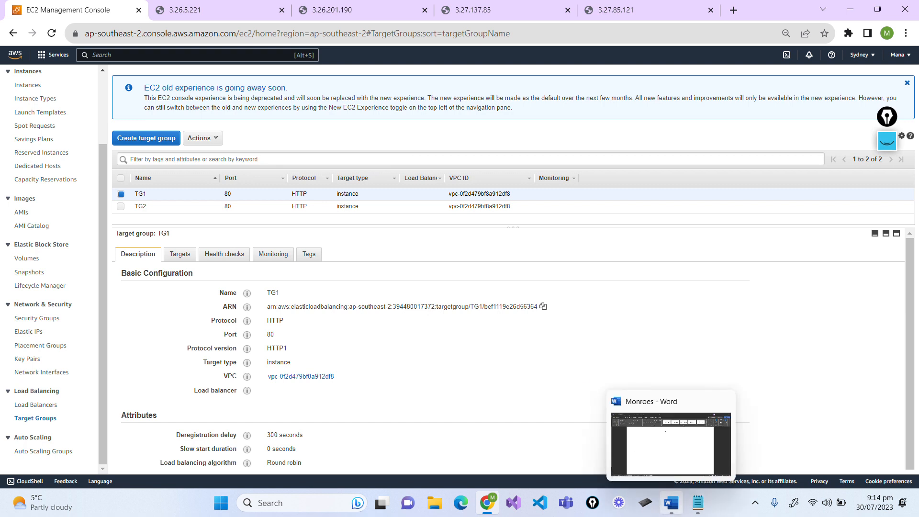
Check in the diagram over the Word document how TG1 and TG2 connect to the load balancer, and return to Chrome.
left_click(672, 502)
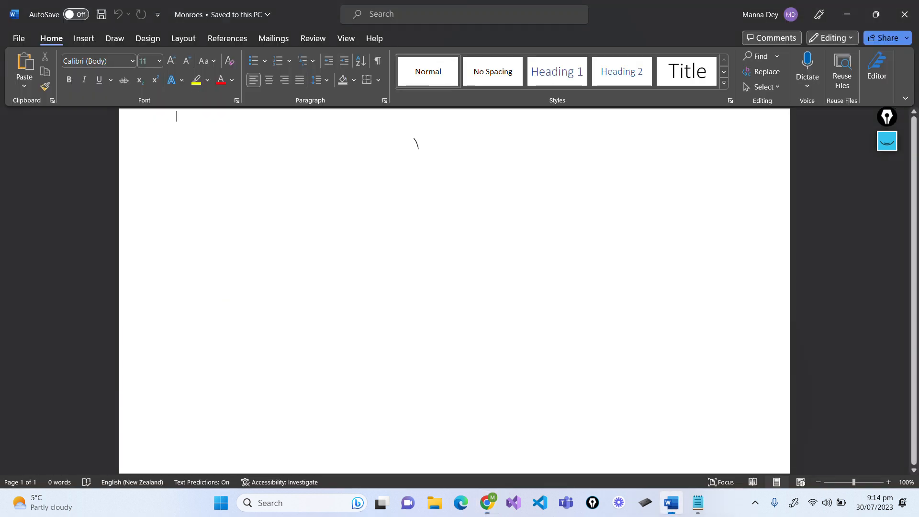
left_click(887, 141)
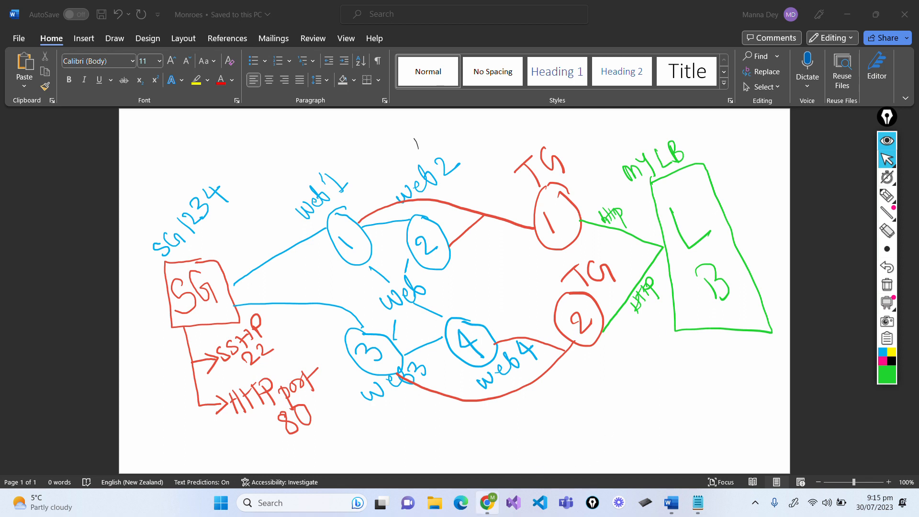
left_click(487, 503)
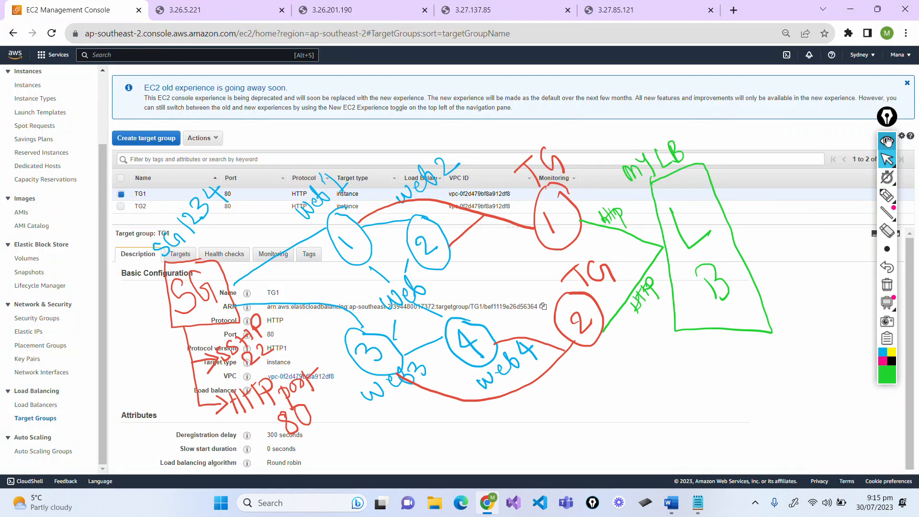
left_click(887, 140)
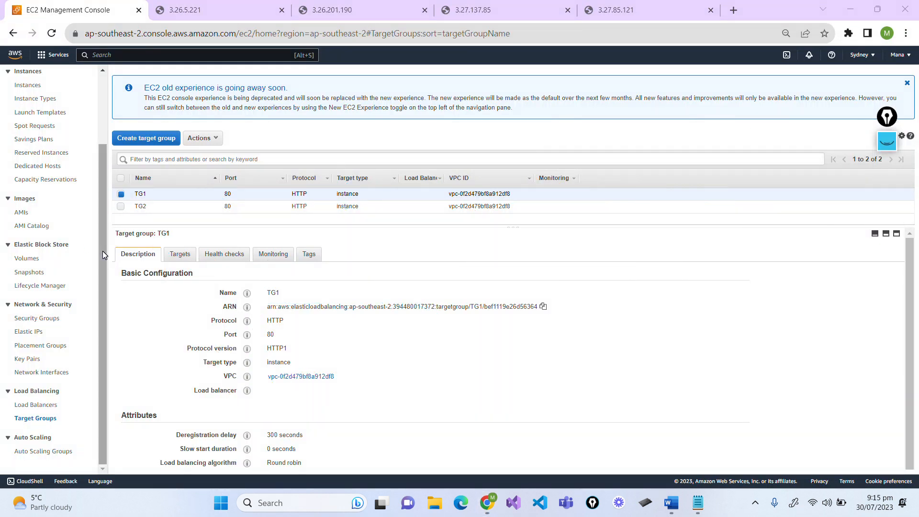
Start creating an Application Load Balancer named myLB with an HTTP listener.
left_click(46, 407)
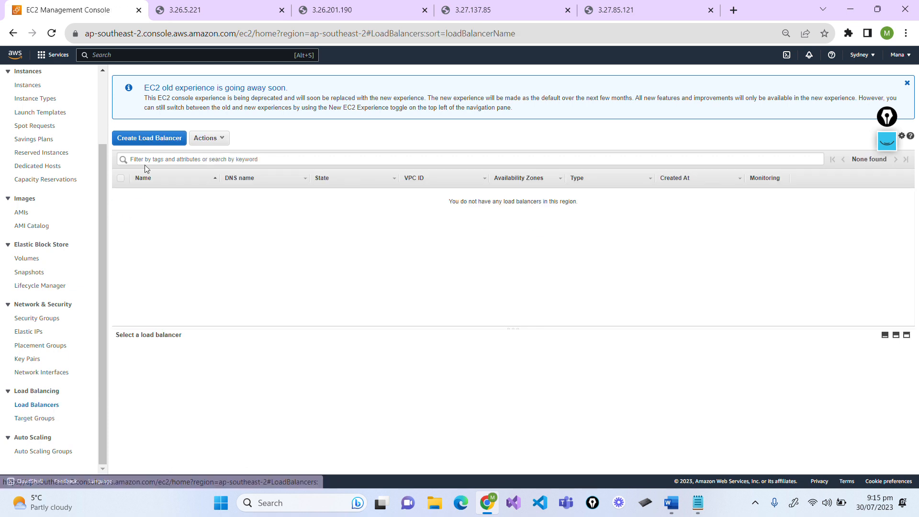
left_click(151, 143)
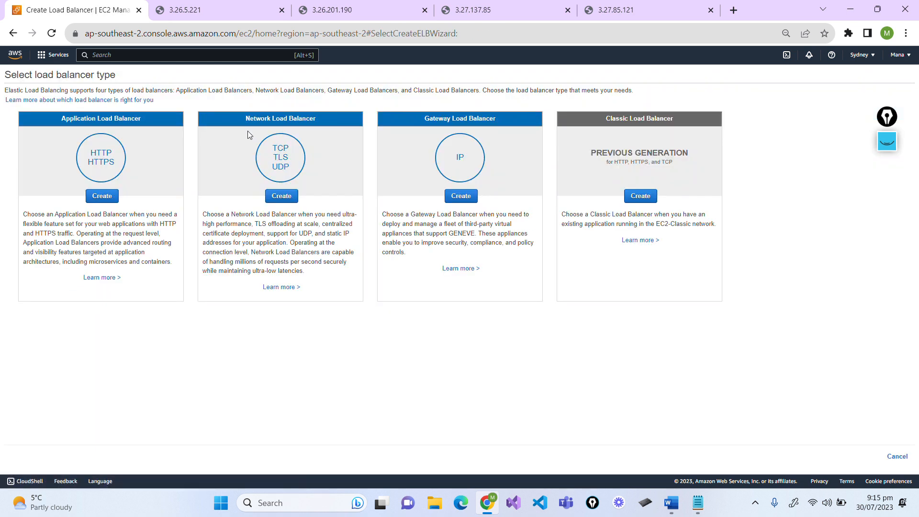
left_click(102, 197)
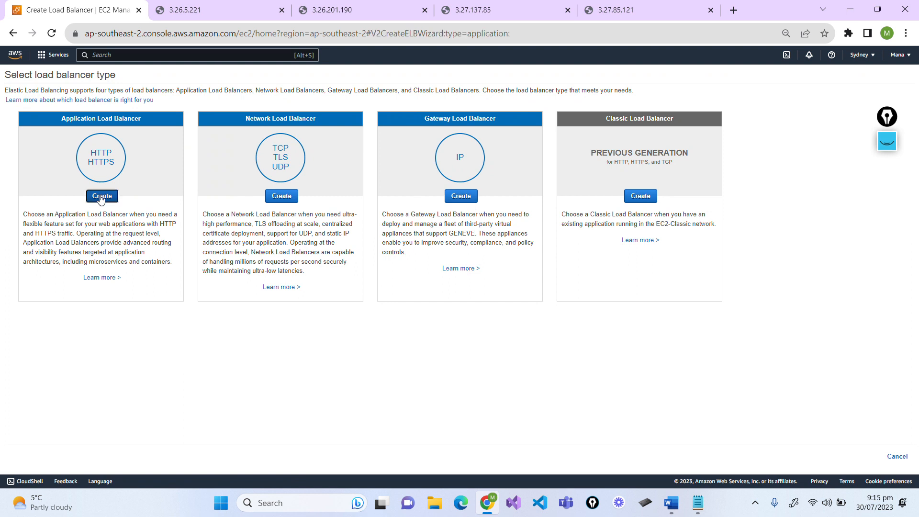
left_click(253, 143)
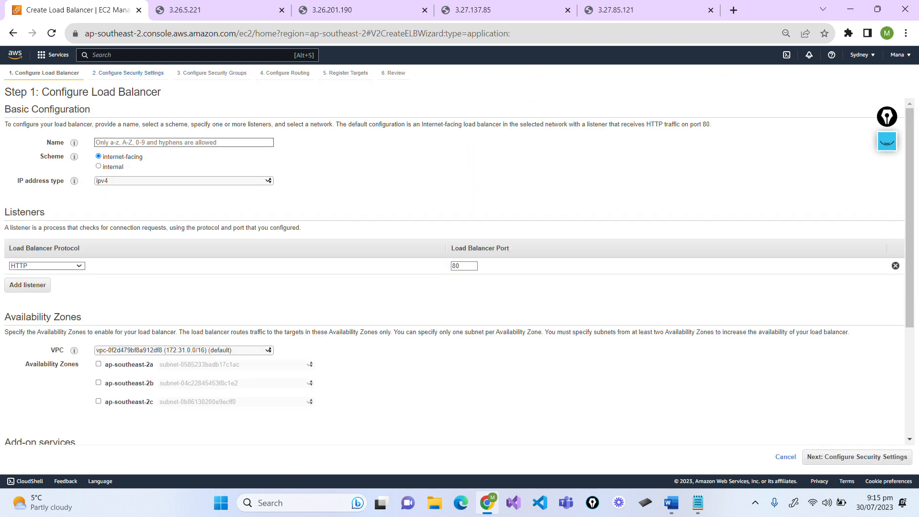
left_click(254, 143)
type("myLB")
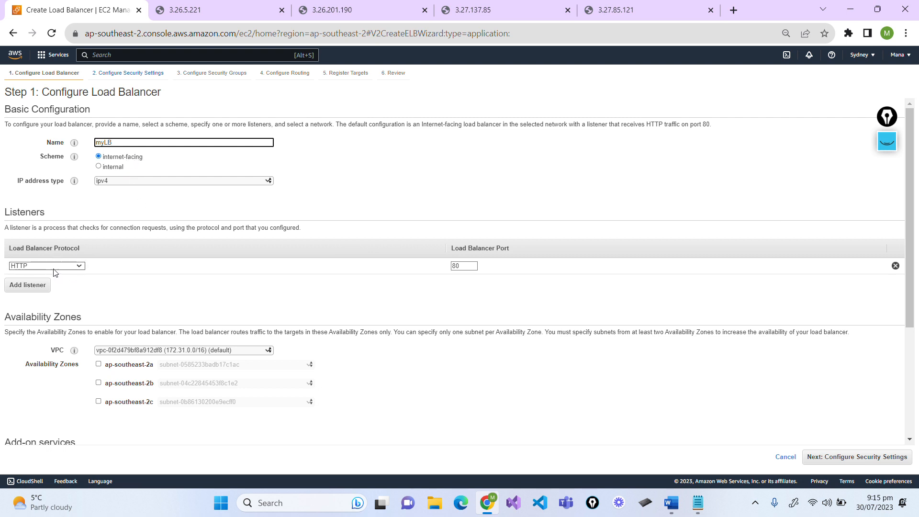
left_click(75, 268)
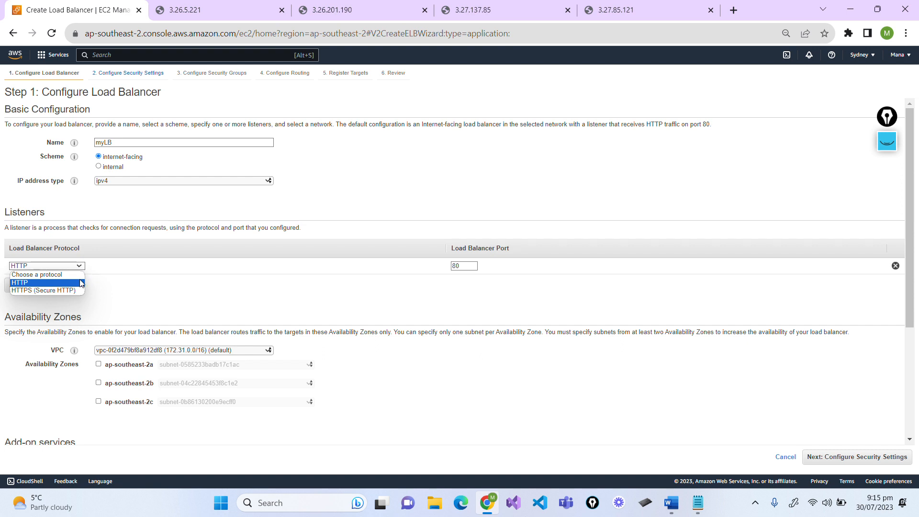
left_click(81, 283)
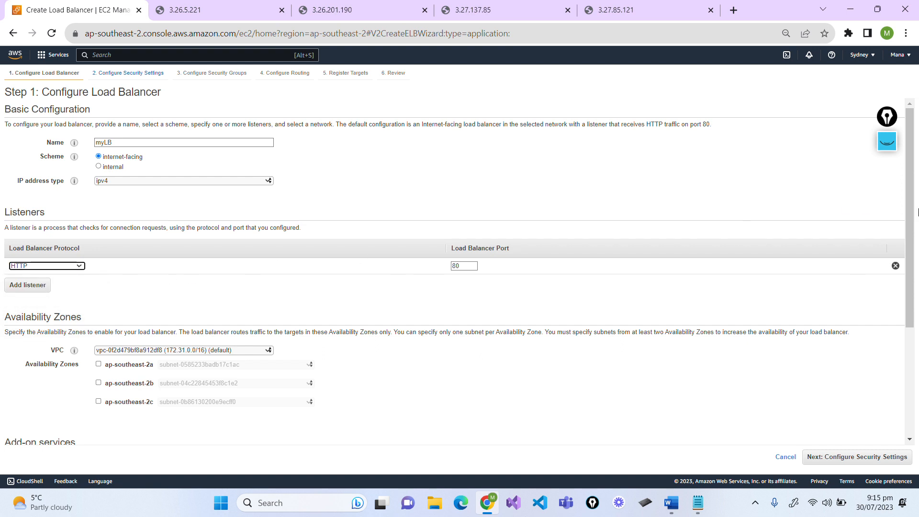
Enable availability zones ap-southeast-2a, ap-southeast-2b and ap-southeast-2c for the load balancer and continue to its security group configuration.
scroll(914, 235, "down", 2)
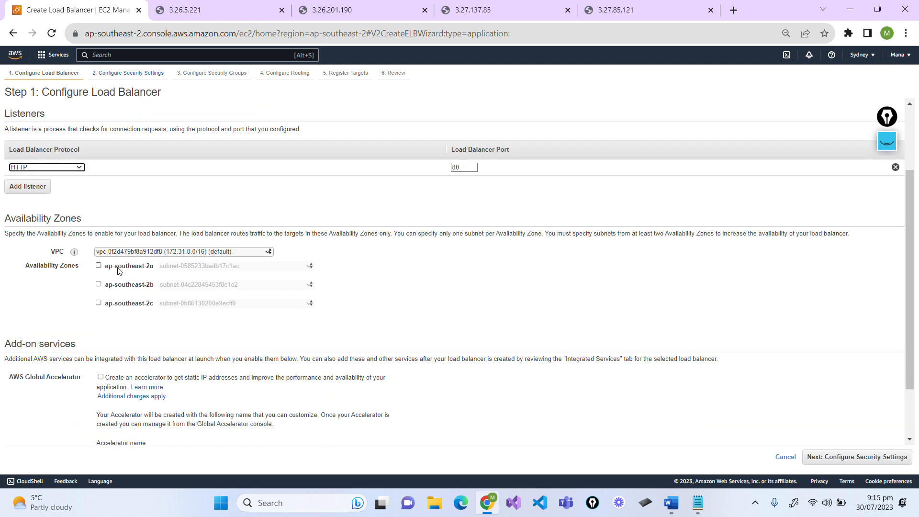
left_click(99, 267)
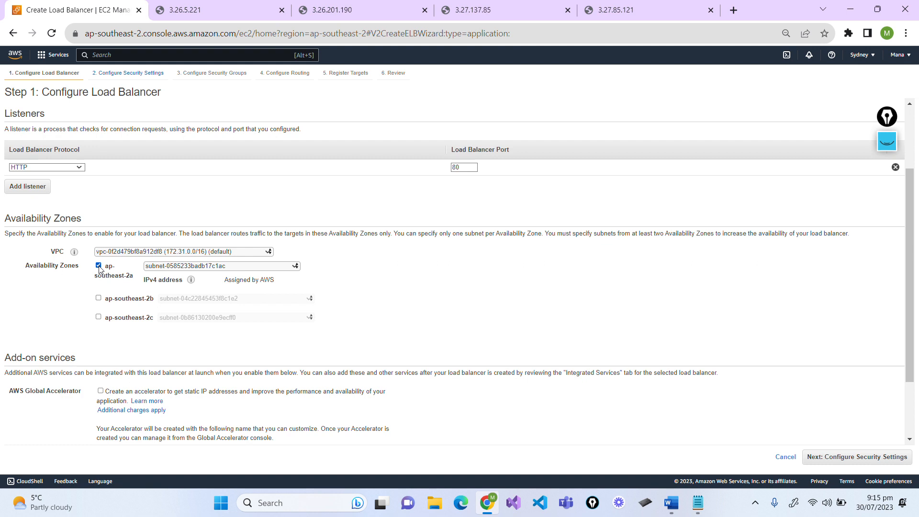
left_click(98, 299)
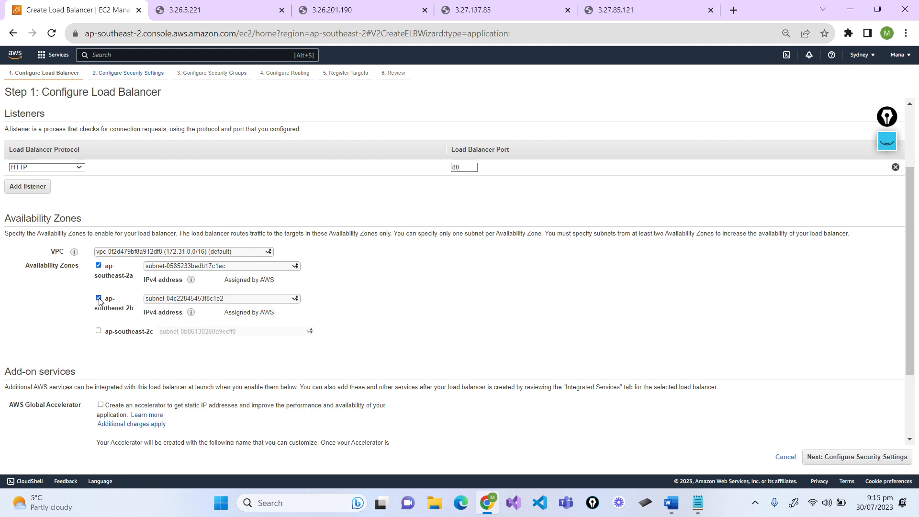
left_click(99, 331)
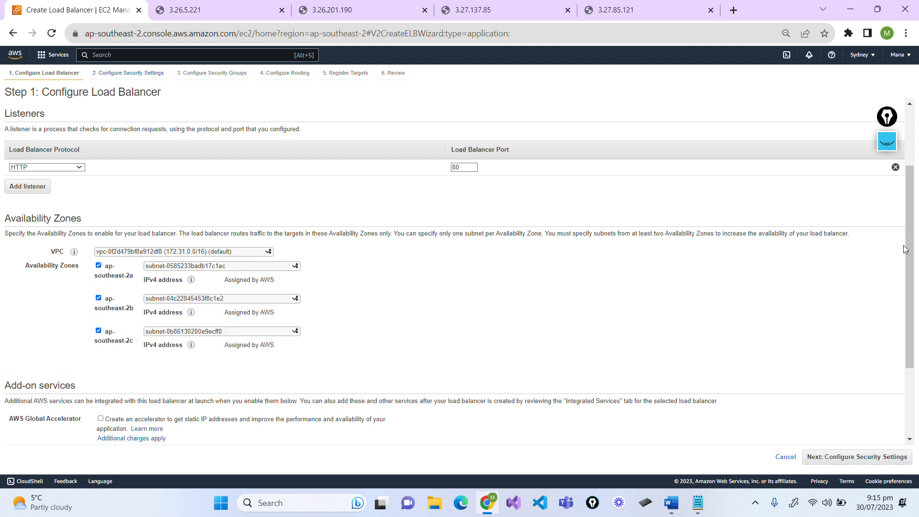
left_click_drag(913, 255, 918, 185)
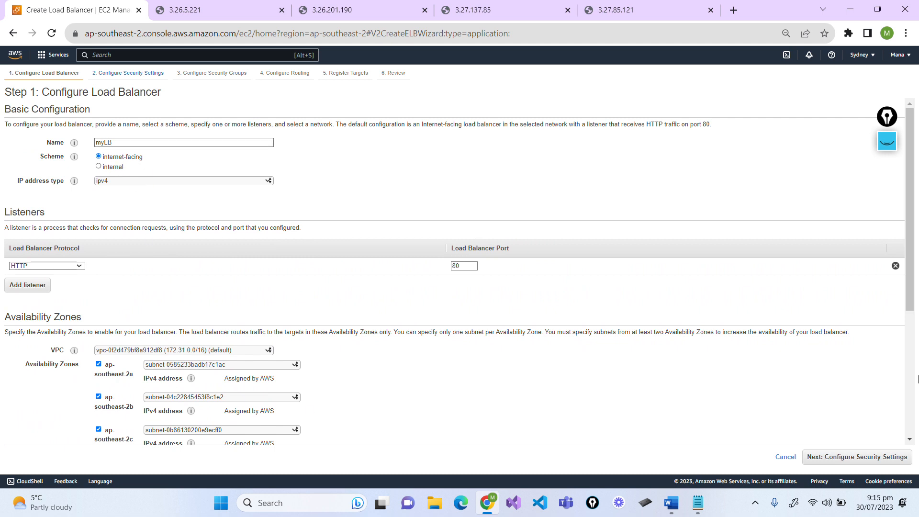
left_click(875, 457)
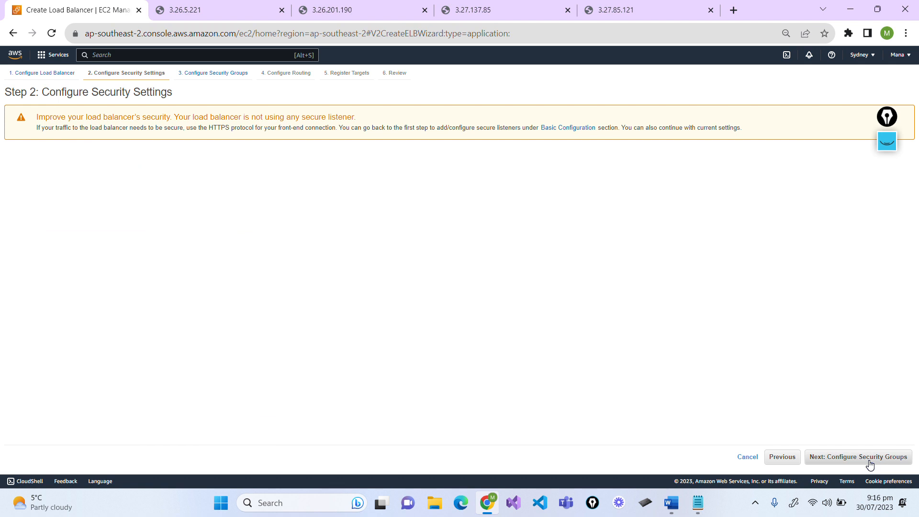
left_click(871, 463)
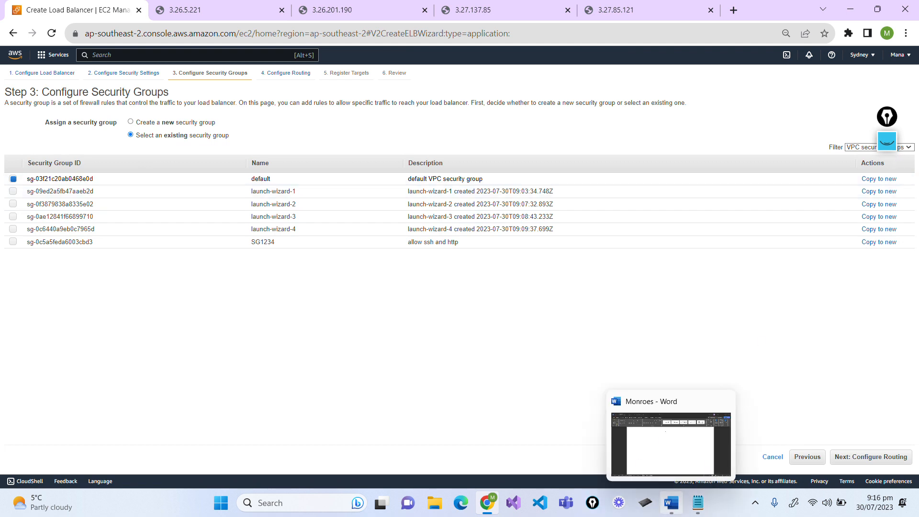
Draw a green arrow from the SG box to the load balancer in the diagram over the Word document, and return to Chrome.
left_click(671, 503)
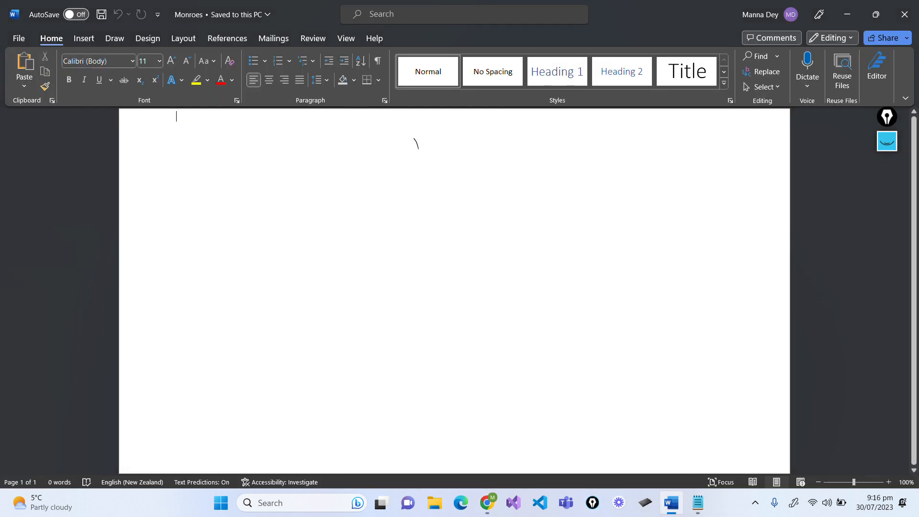
left_click(883, 147)
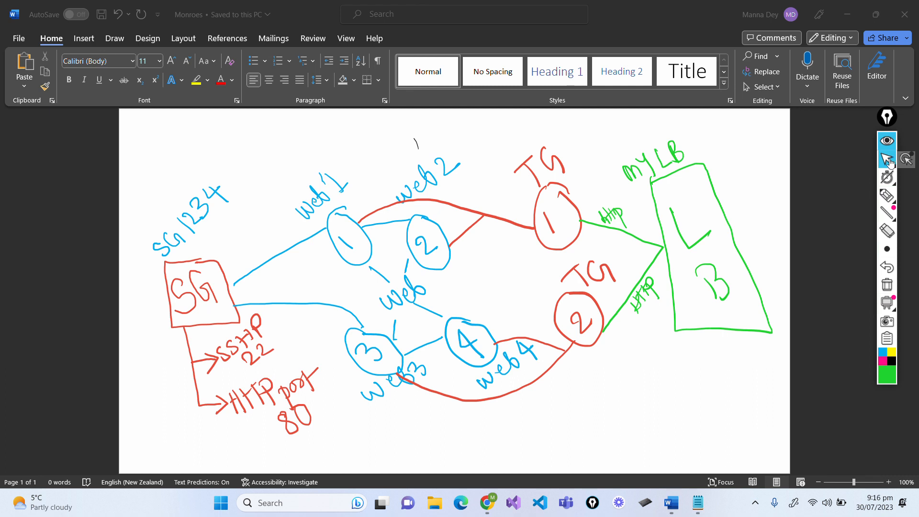
mouse_move(886, 196)
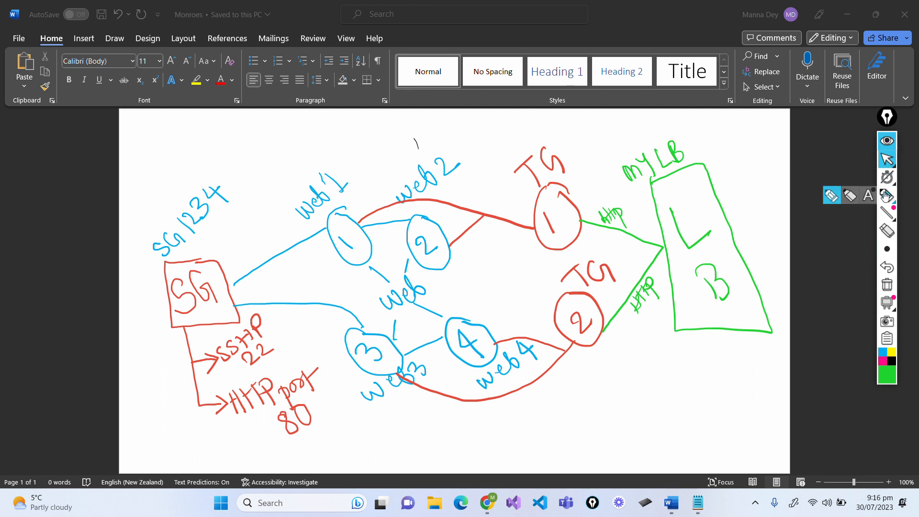
left_click(832, 196)
mouse_move(183, 326)
left_mouse_down()
mouse_move(169, 401)
mouse_move(219, 437)
mouse_move(325, 452)
left_mouse_up()
mouse_move(402, 445)
left_mouse_down()
mouse_move(733, 396)
mouse_move(717, 332)
mouse_move(727, 344)
left_mouse_up()
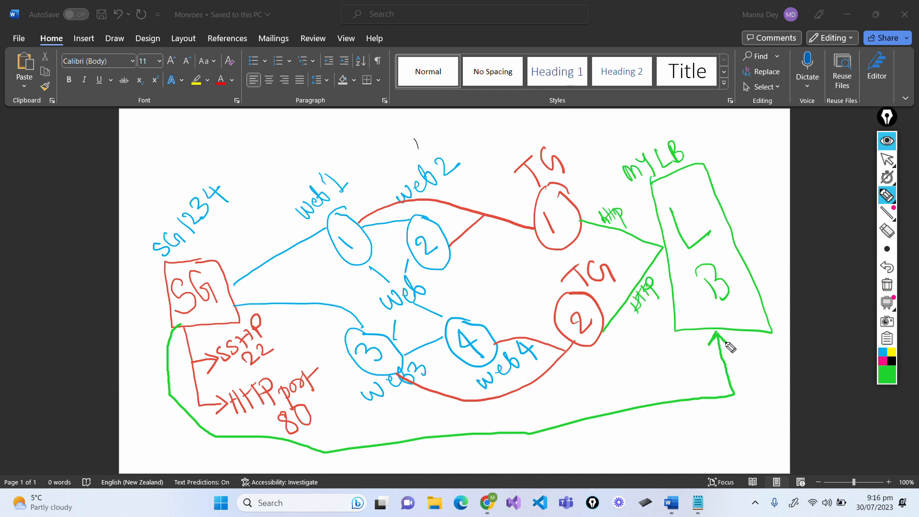
left_click(888, 142)
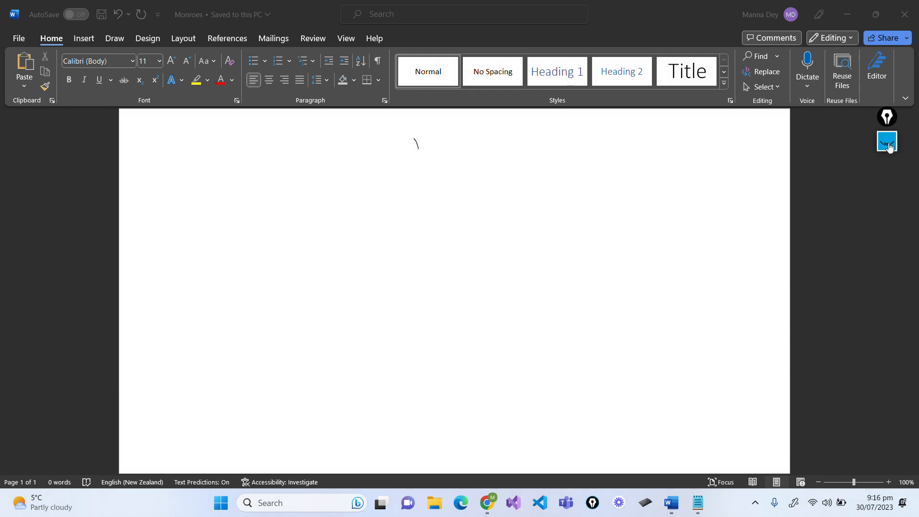
left_click(856, 13)
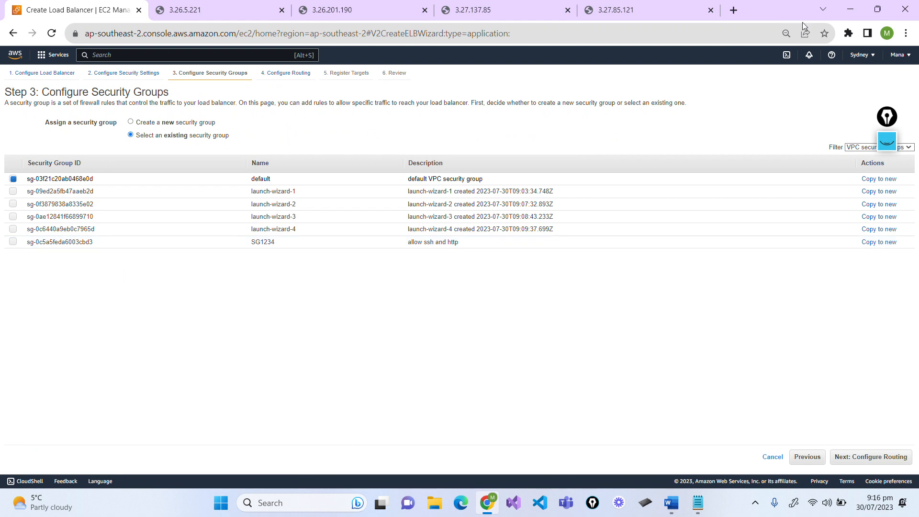
left_click(878, 9)
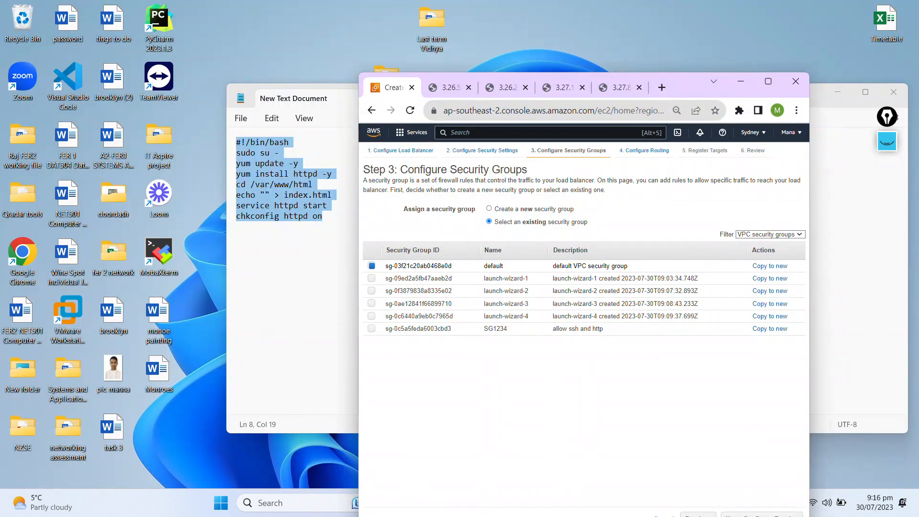
Add the SG1234 security group to the load balancer alongside the default group and continue to the routing configuration.
left_click(371, 329)
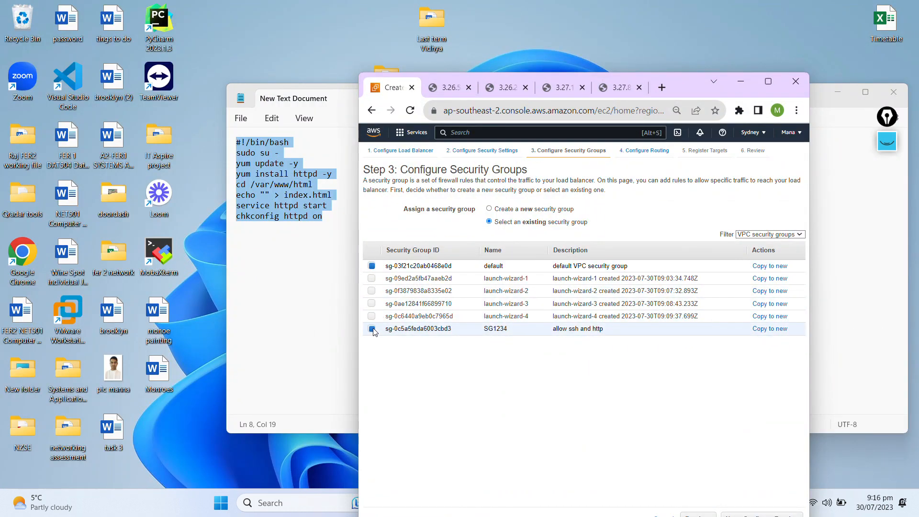
left_click(768, 82)
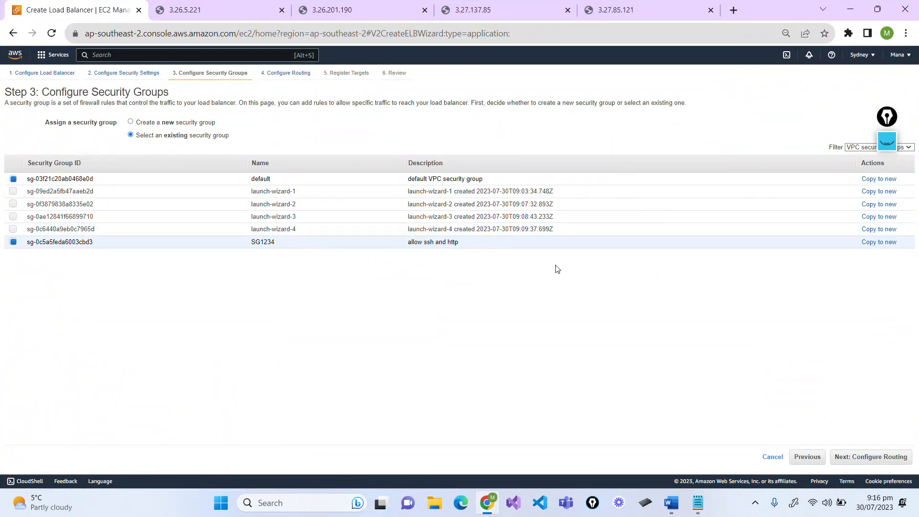
left_click(865, 460)
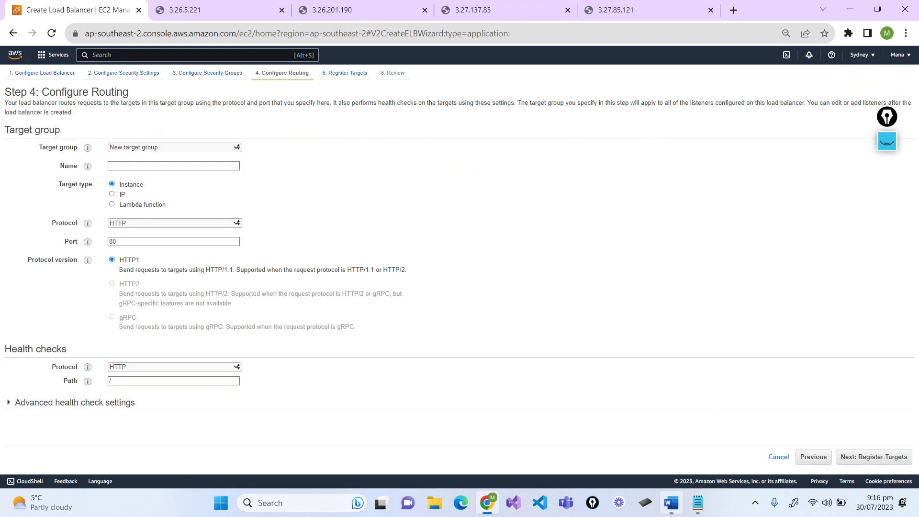
Check target groups 1 and 2 in the diagram over the Word document, and return to Chrome.
left_click(672, 503)
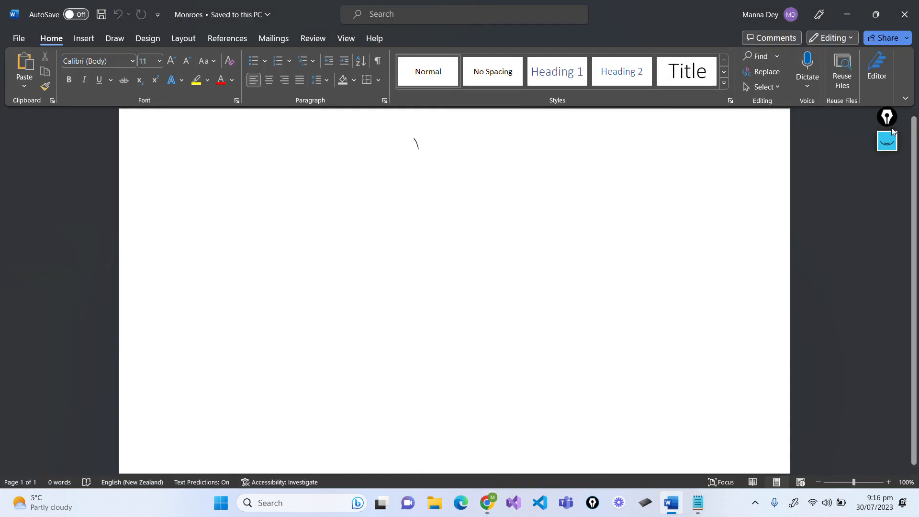
left_click(890, 143)
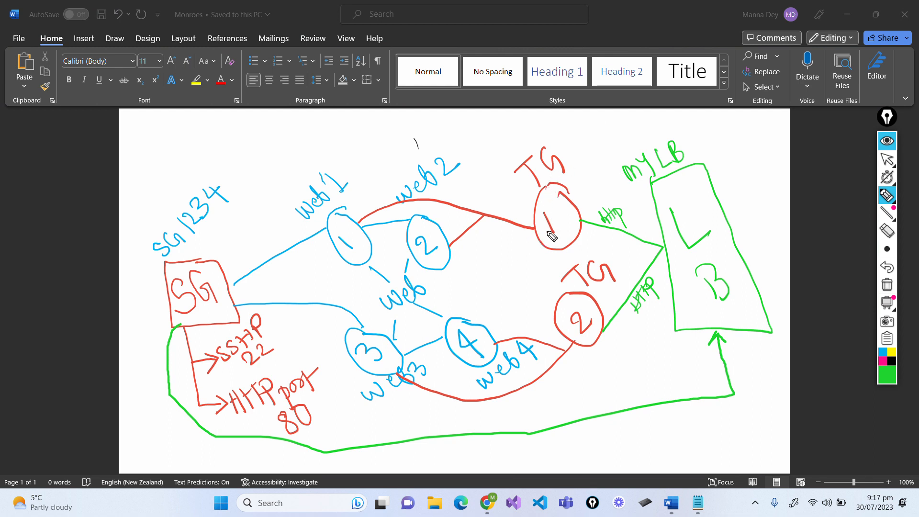
left_click(886, 143)
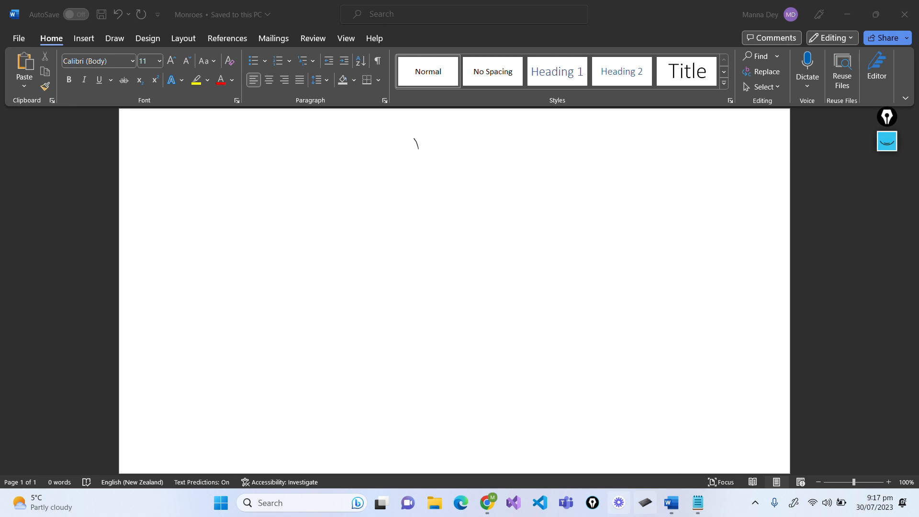
left_click(443, 438)
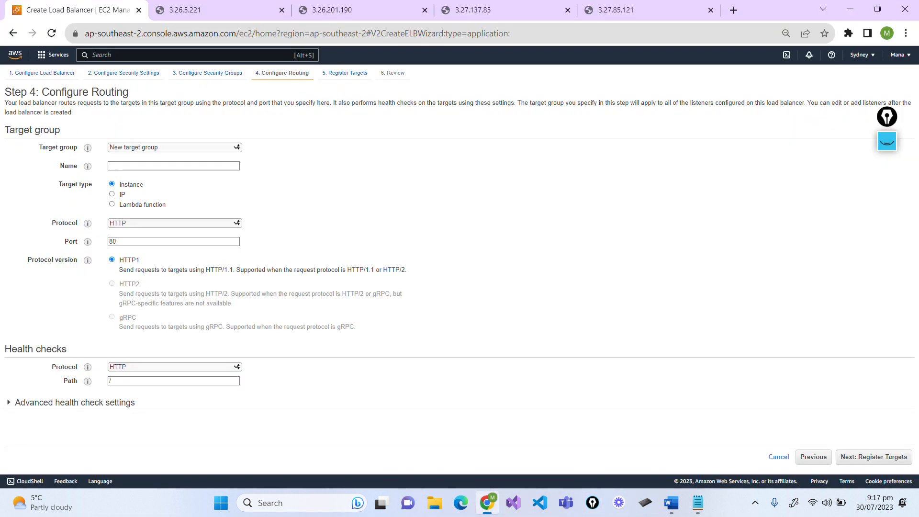
Route the load balancer to the existing target group TG1, check its advanced health check settings, and continue to target registration.
left_click(237, 147)
left_click(220, 165)
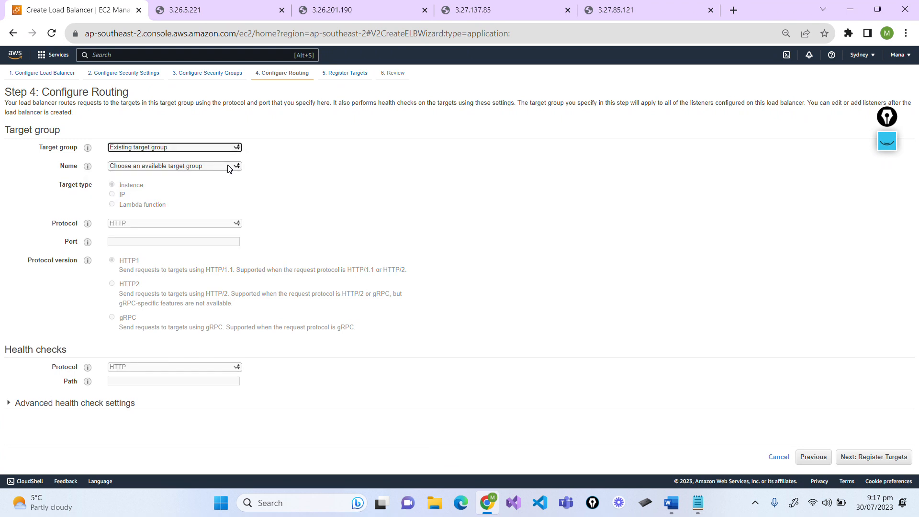
left_click(229, 167)
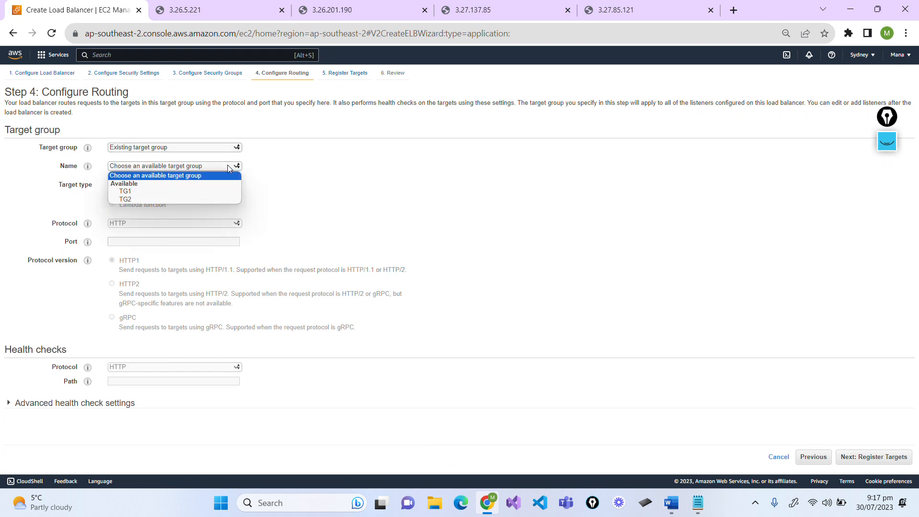
left_click(199, 192)
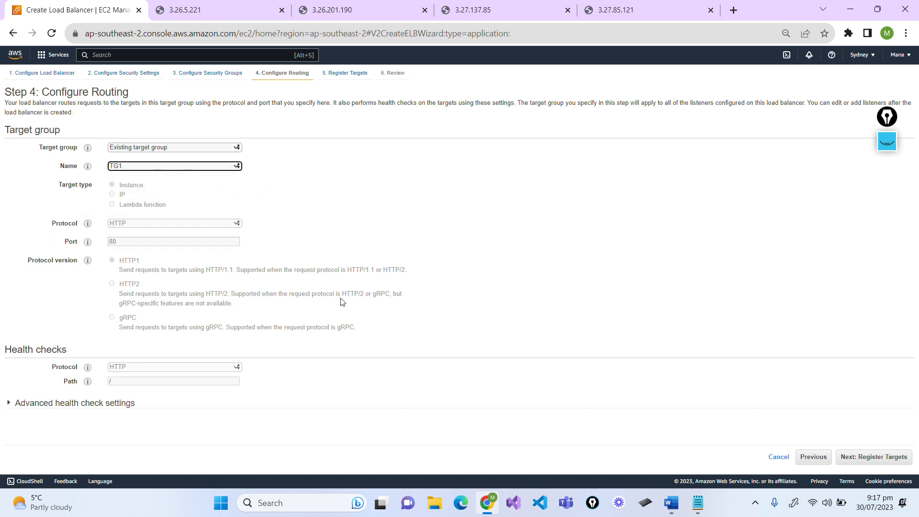
left_click(43, 408)
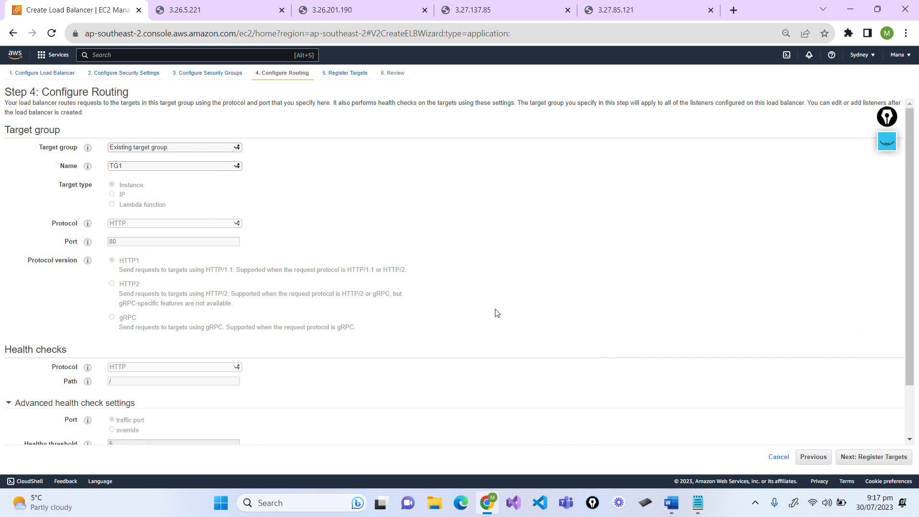
scroll(913, 306, "down", 2)
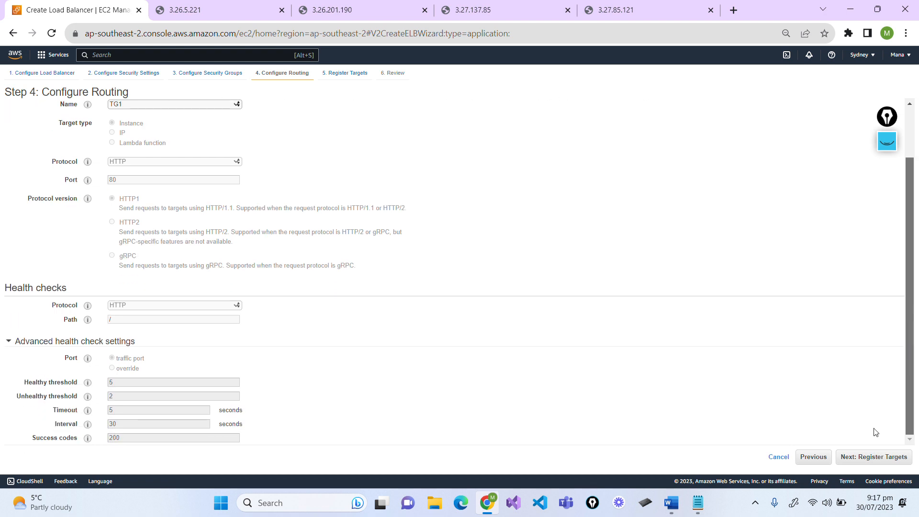
left_click(872, 459)
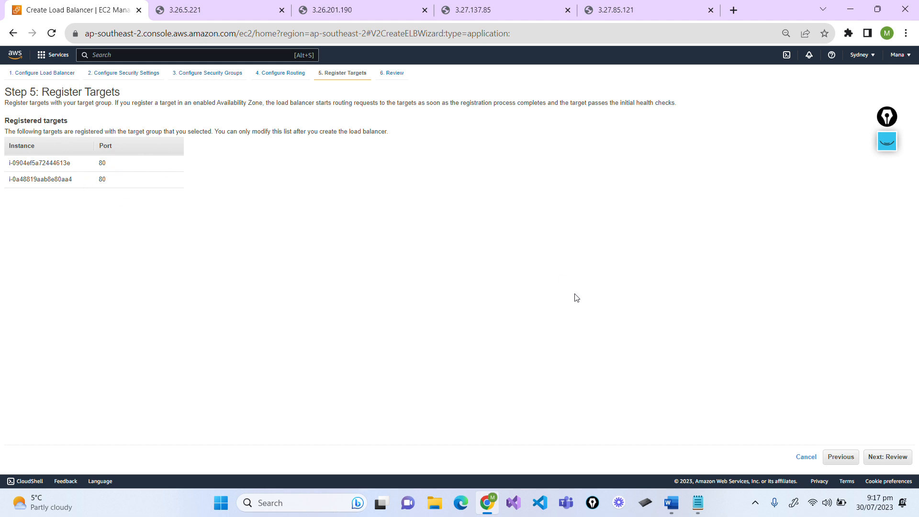
Continue to the review, create the load balancer, and close the creation status page.
left_click(889, 458)
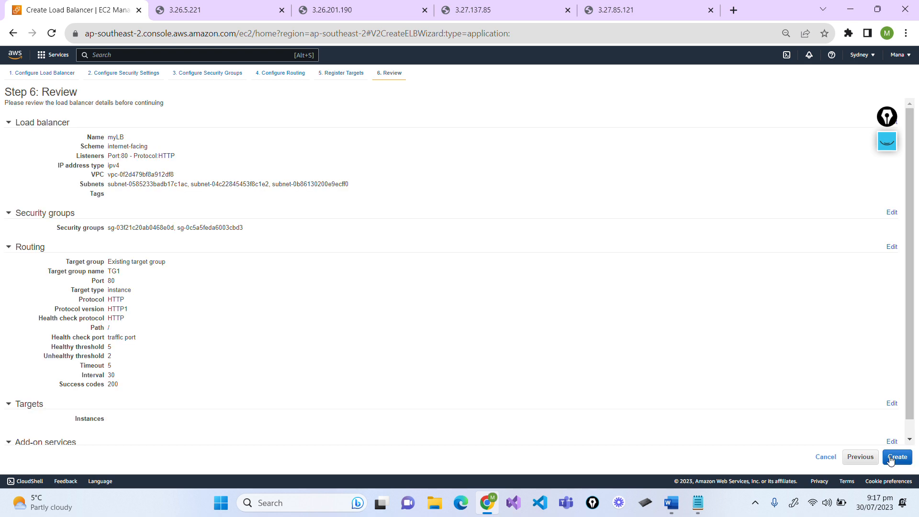
left_click(891, 458)
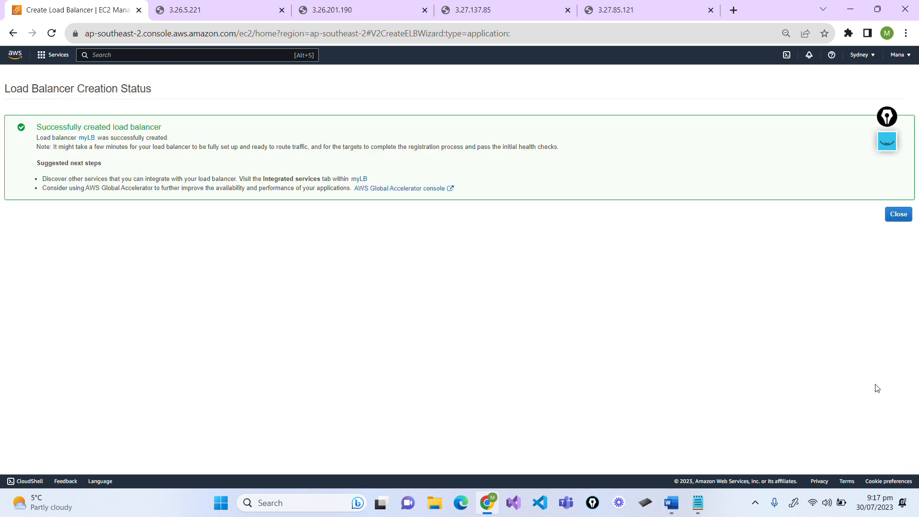
left_click(901, 218)
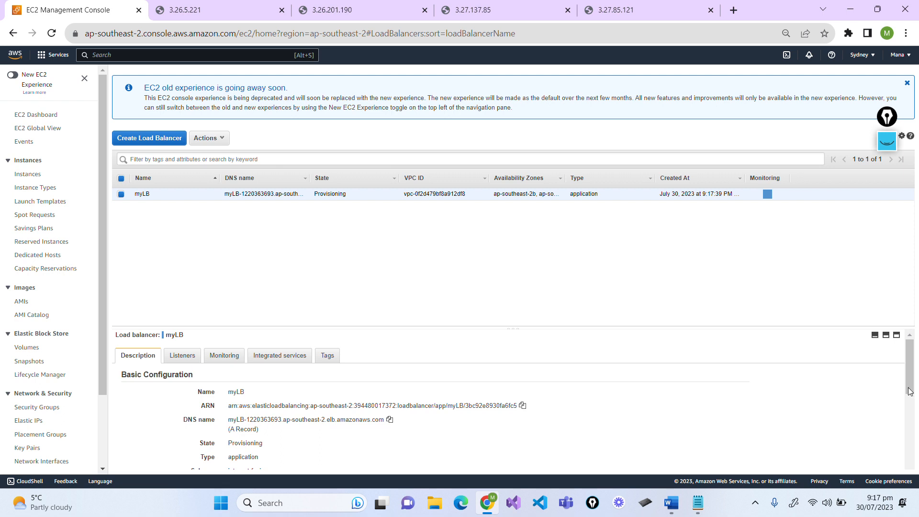
Enlarge myLB's details, copy its DNS name, and open that address in a new browser tab, reloading the page once.
left_click_drag(513, 329, 520, 218)
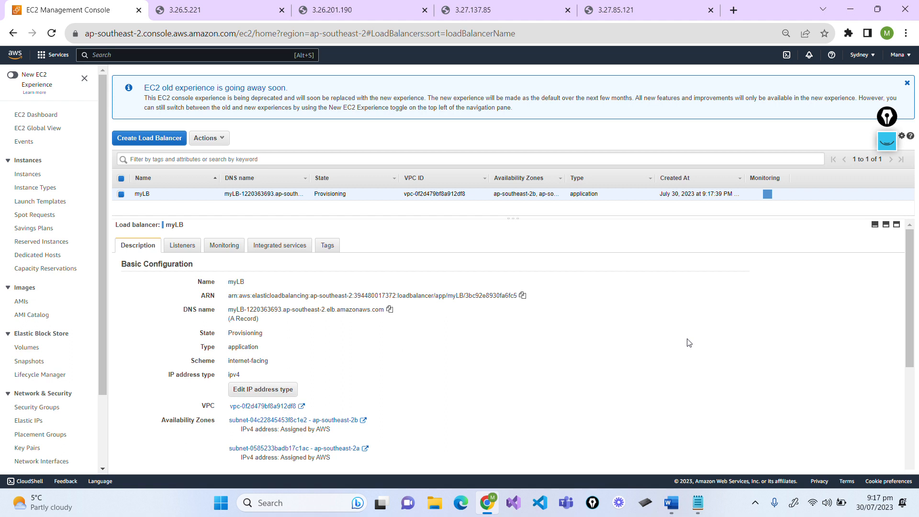
left_click_drag(314, 194, 348, 197)
left_click(390, 311)
left_click(734, 11)
key("ctrl+v")
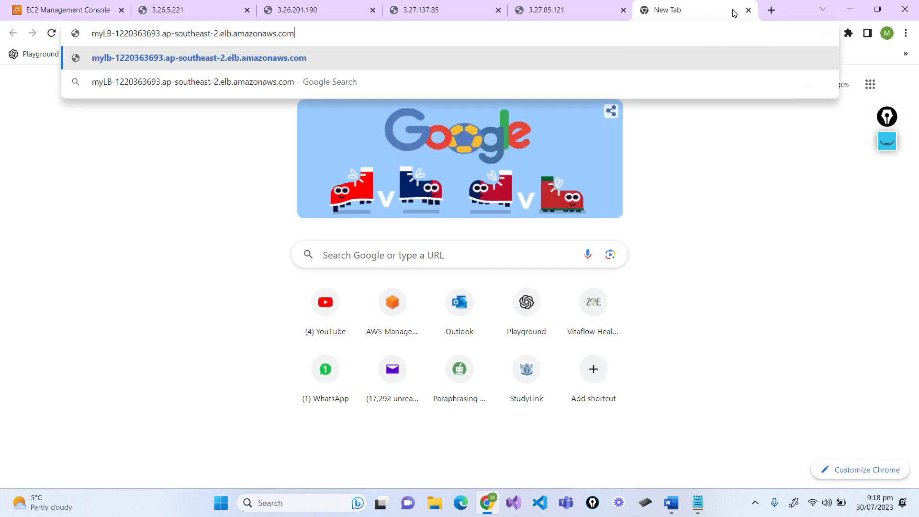
key("Return")
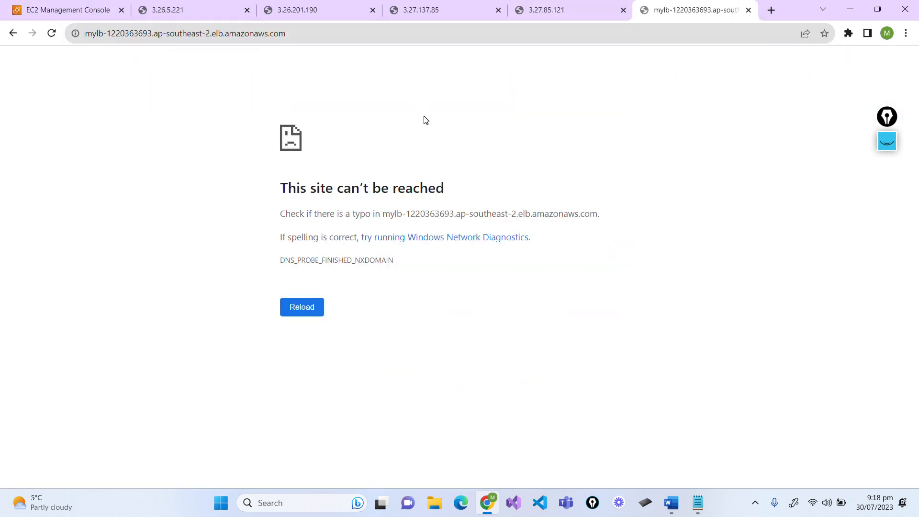
left_click(51, 36)
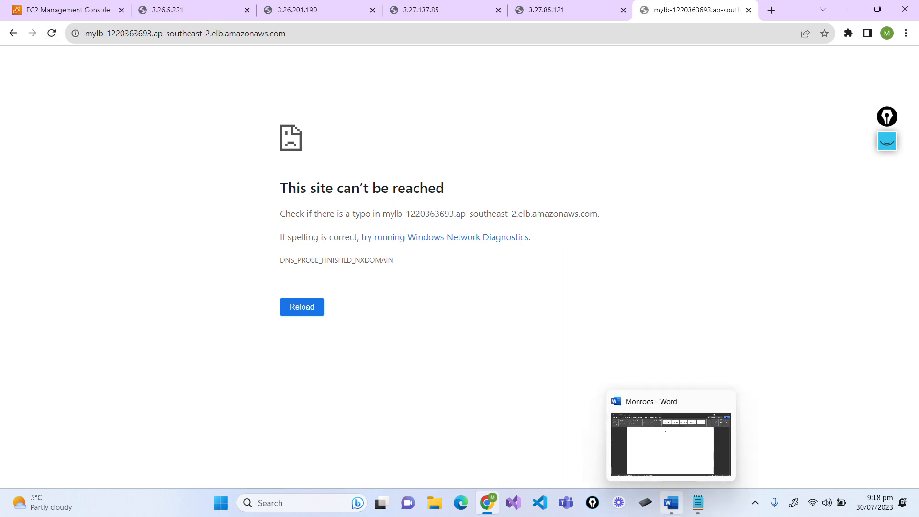
Draw a yellow box around web3, web4 and TG 2 in the diagram over the Word document, and return to Chrome.
left_click(672, 503)
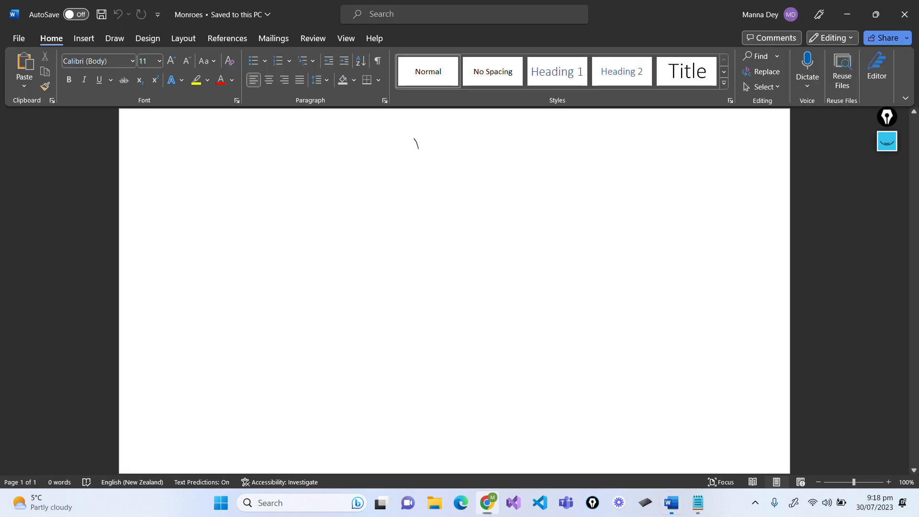
left_click(885, 144)
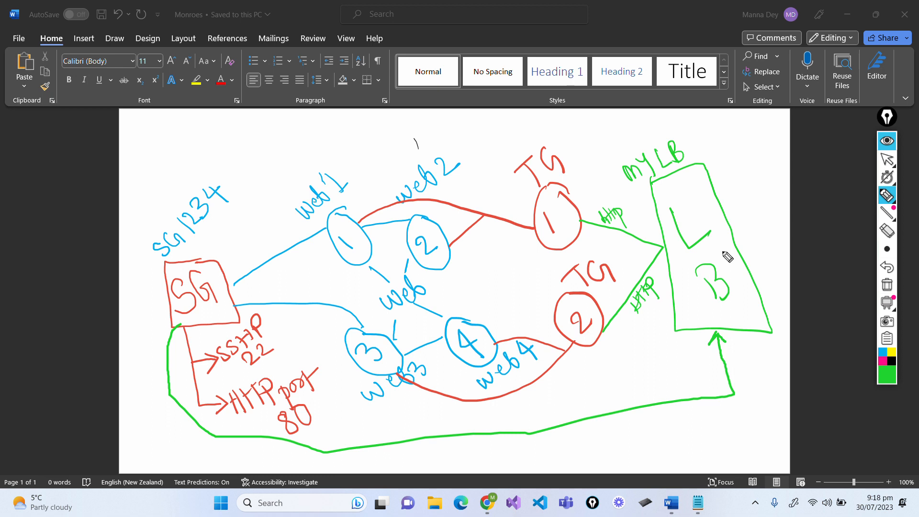
left_click(888, 380)
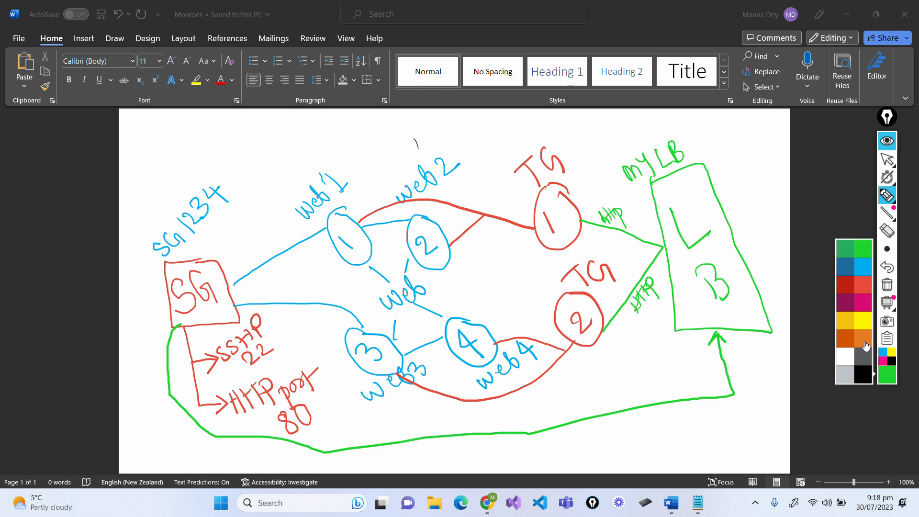
left_click(864, 325)
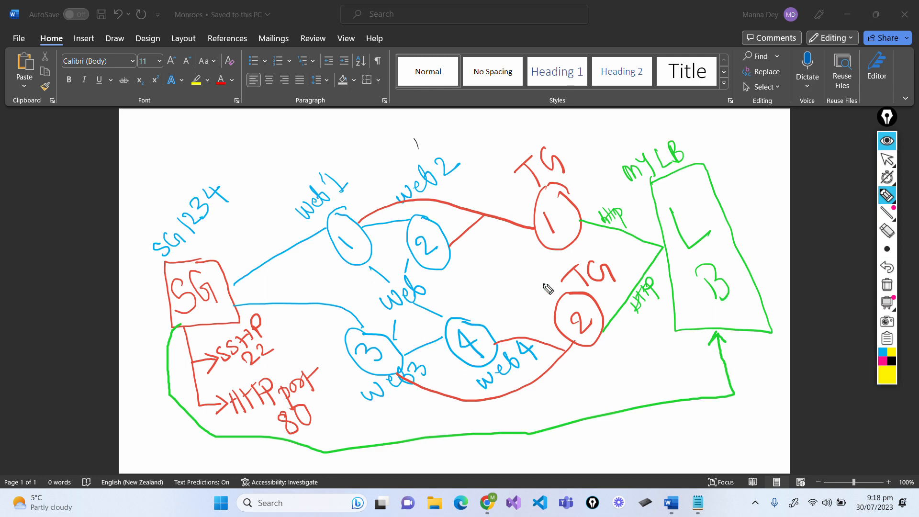
mouse_move(331, 325)
left_mouse_down()
mouse_move(335, 397)
mouse_move(416, 423)
mouse_move(504, 418)
mouse_move(612, 392)
left_mouse_up()
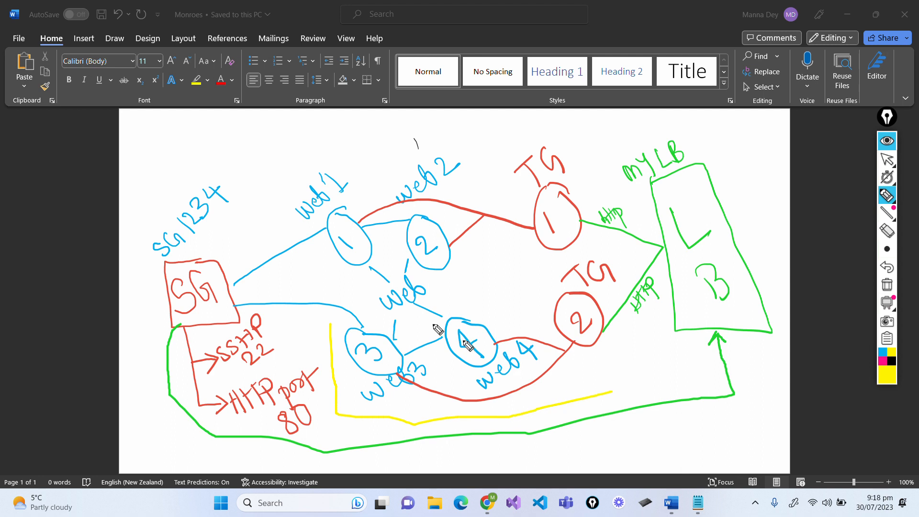
mouse_move(330, 323)
left_mouse_down()
mouse_move(602, 295)
mouse_move(615, 393)
left_mouse_up()
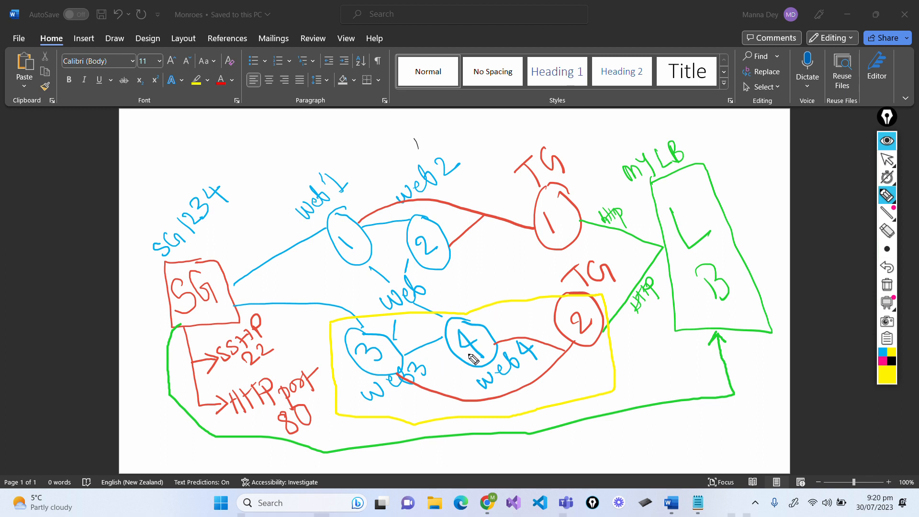
left_click(885, 142)
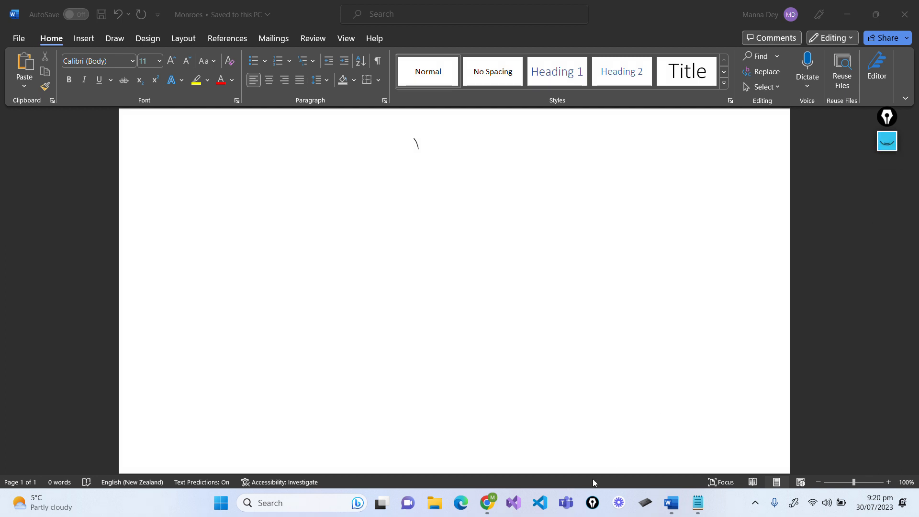
left_click(486, 502)
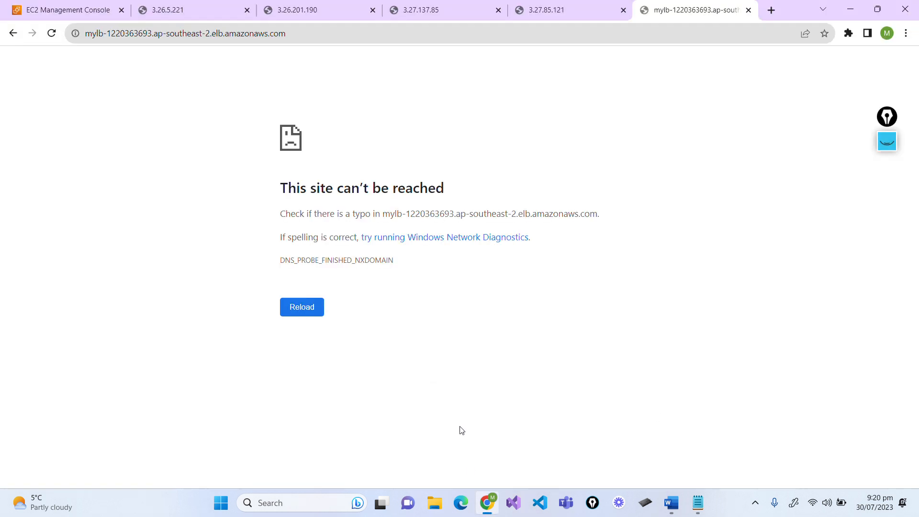
Reload the load balancer's DNS page and refresh the EC2 load balancer list to check myLB's state.
left_click(52, 34)
left_click(48, 9)
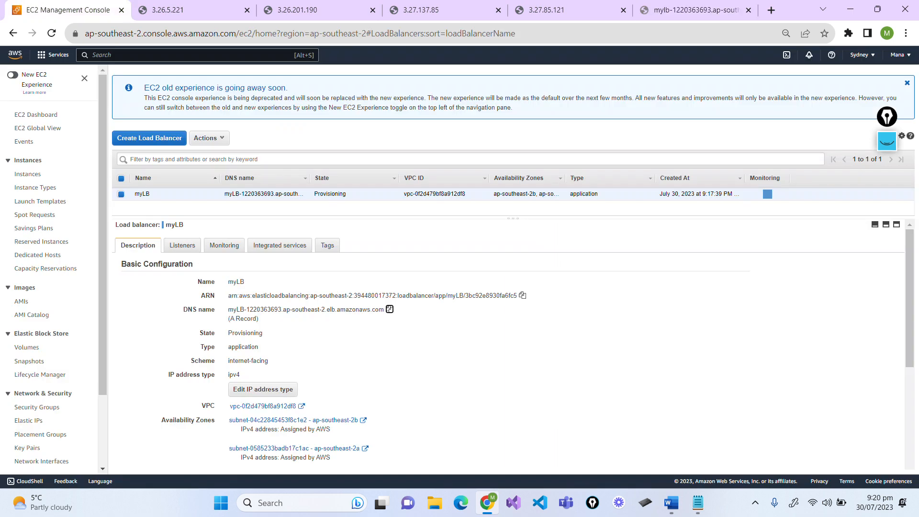
left_click(53, 37)
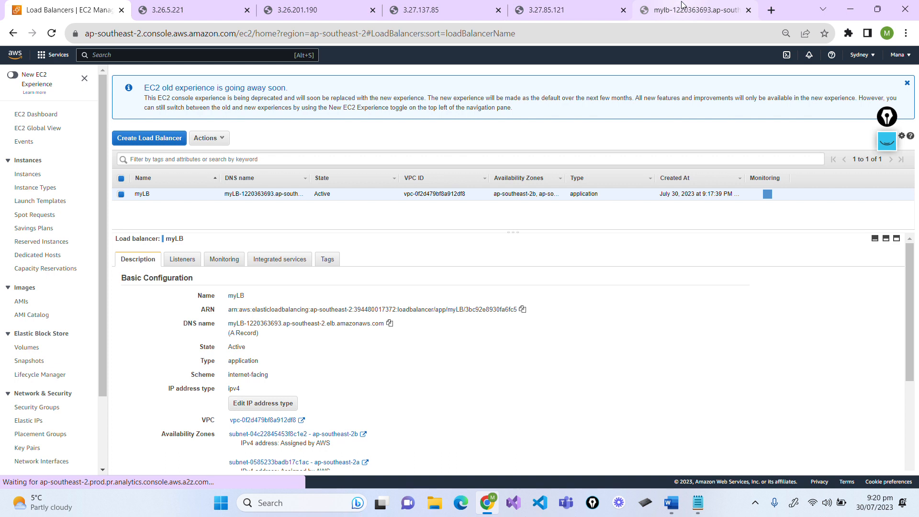
Retest myLB's DNS address by reloading its page several times.
left_click(639, 9)
left_click(58, 34)
left_click(57, 31)
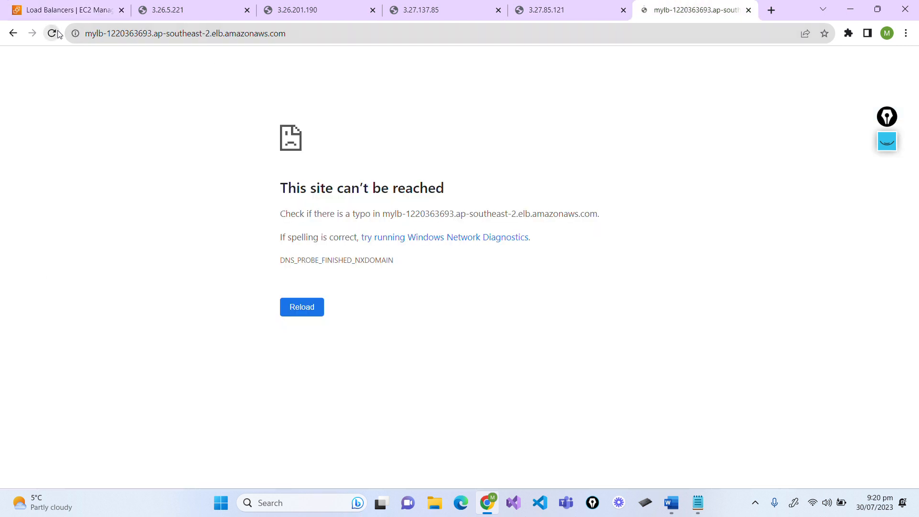
left_click(57, 31)
left_click(54, 34)
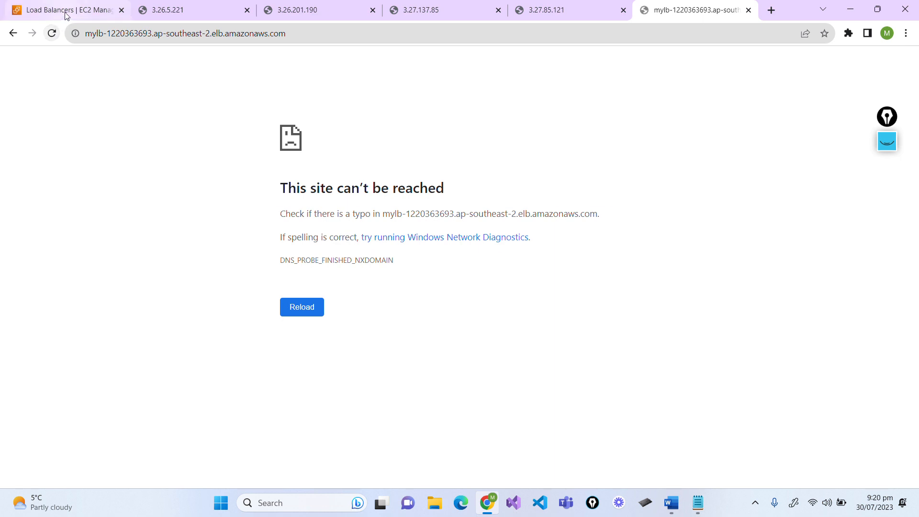
Recheck myLB's details in the EC2 console, refresh the load balancer list, and return to the DNS page.
left_click(67, 13)
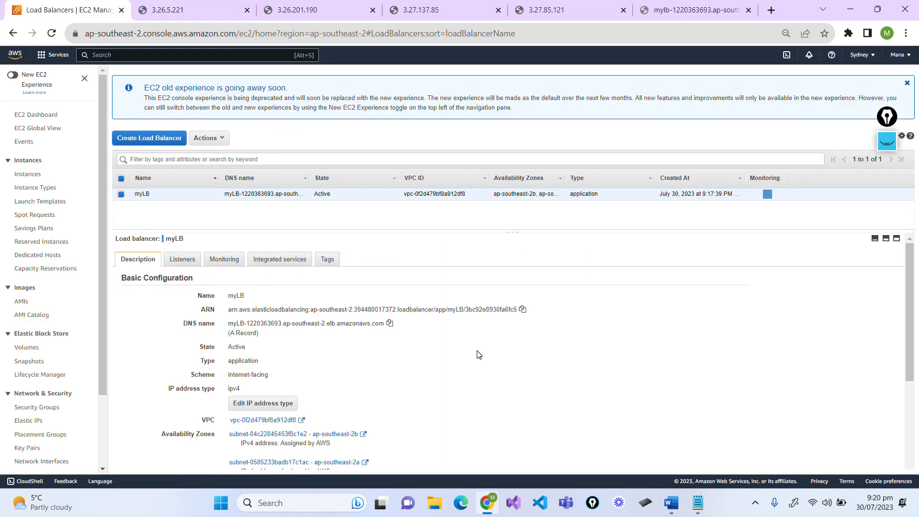
mouse_move(914, 270)
left_mouse_down()
mouse_move(914, 357)
mouse_move(912, 268)
left_mouse_up()
left_click(53, 34)
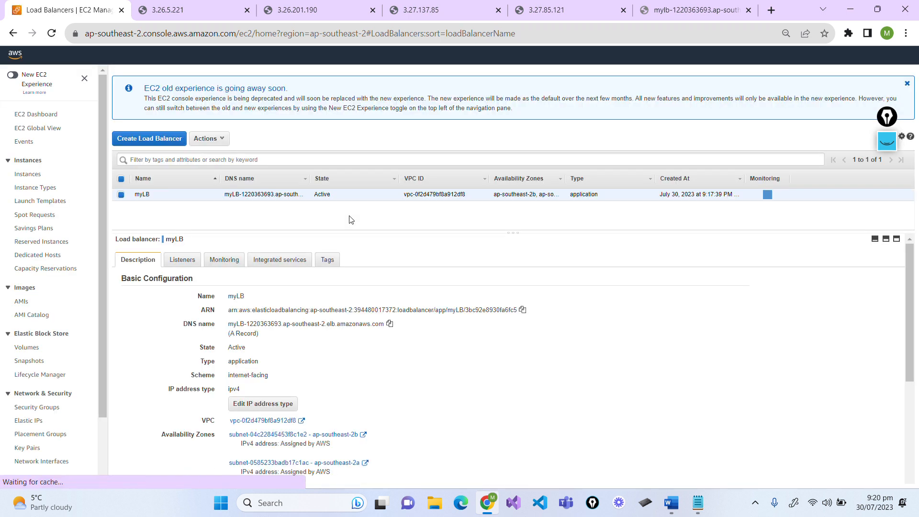
left_click(699, 10)
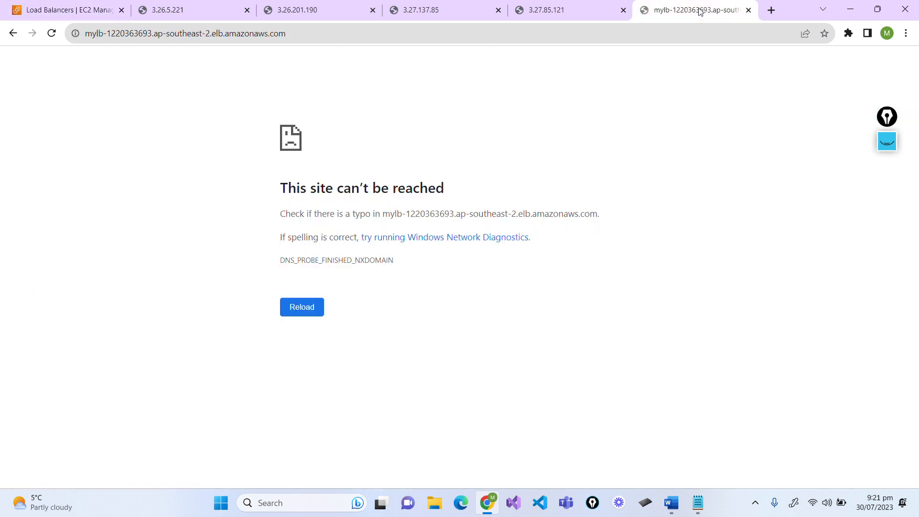
Close the failed load balancer page, copy myLB's DNS name from the EC2 console, and retest it in a new tab.
left_click(48, 37)
left_click(749, 11)
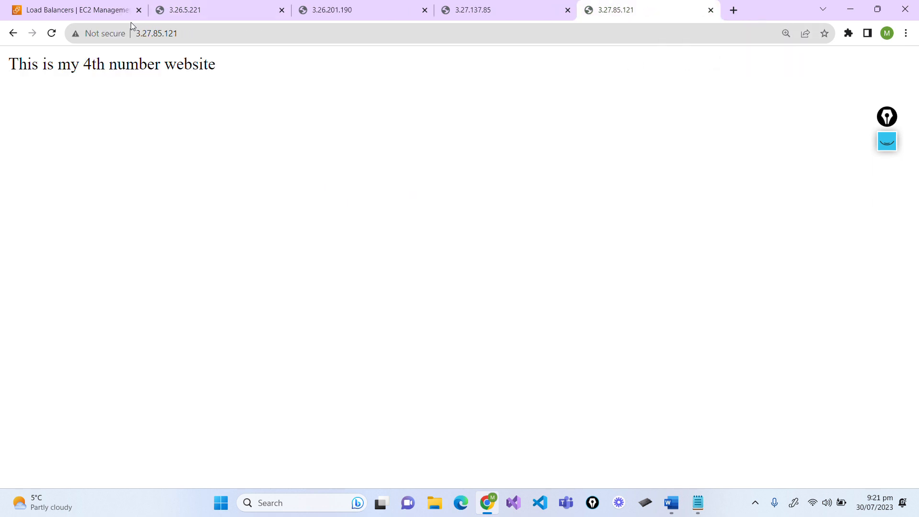
left_click(108, 11)
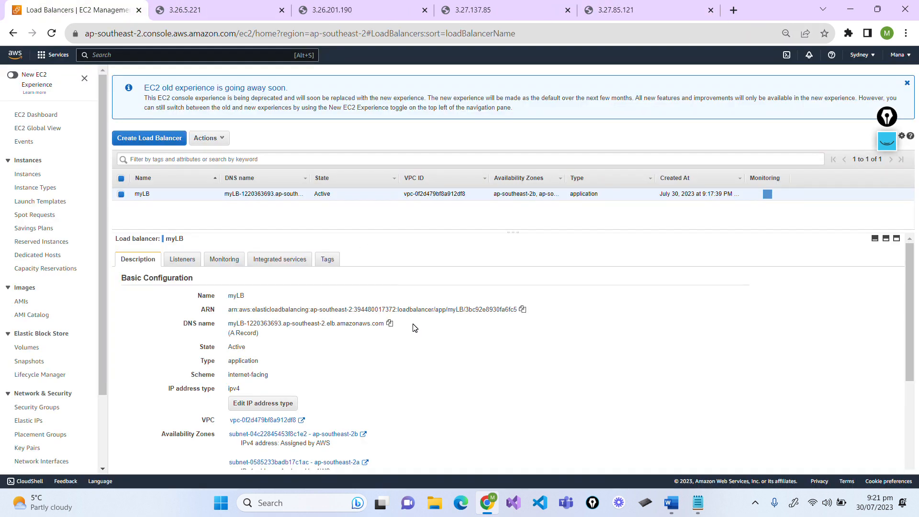
left_click(390, 324)
left_click(734, 10)
key("ctrl+v")
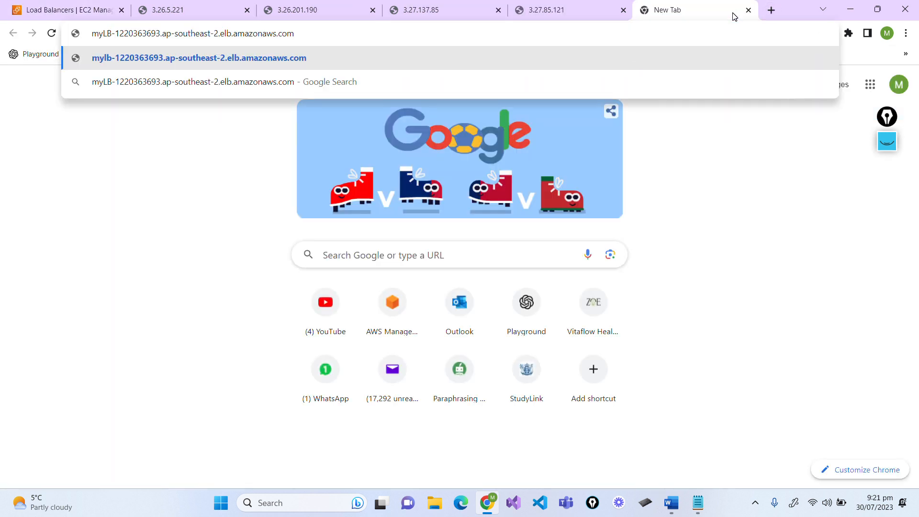
key("Return")
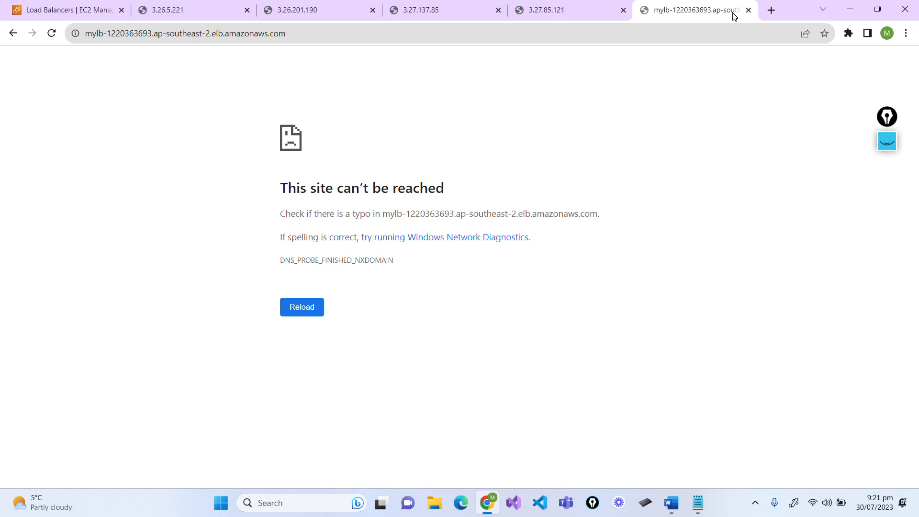
left_click(52, 33)
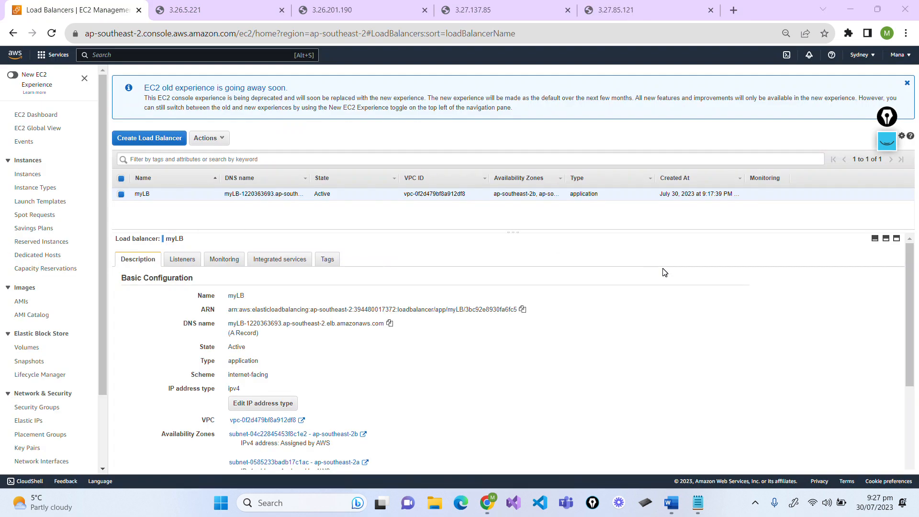
Open myLB's security group settings and save them with only SG1234 selected.
left_click_drag(916, 264, 912, 384)
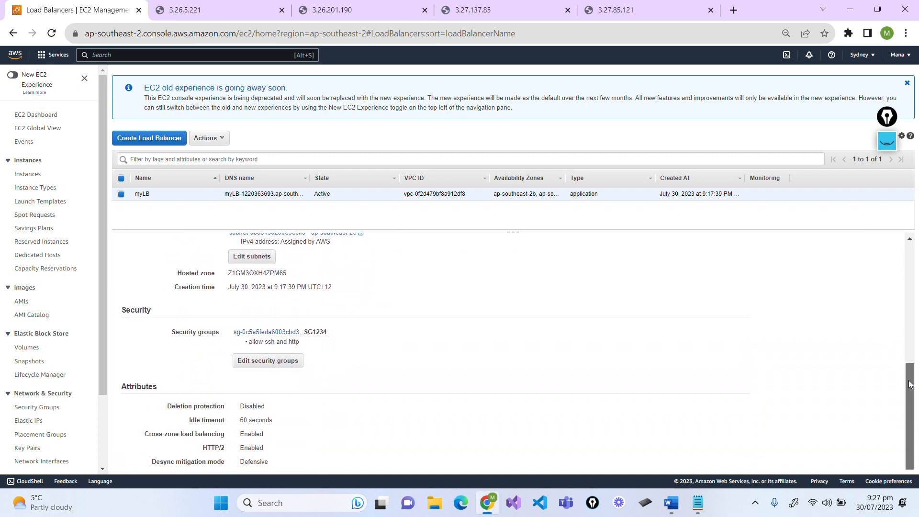
left_click(273, 362)
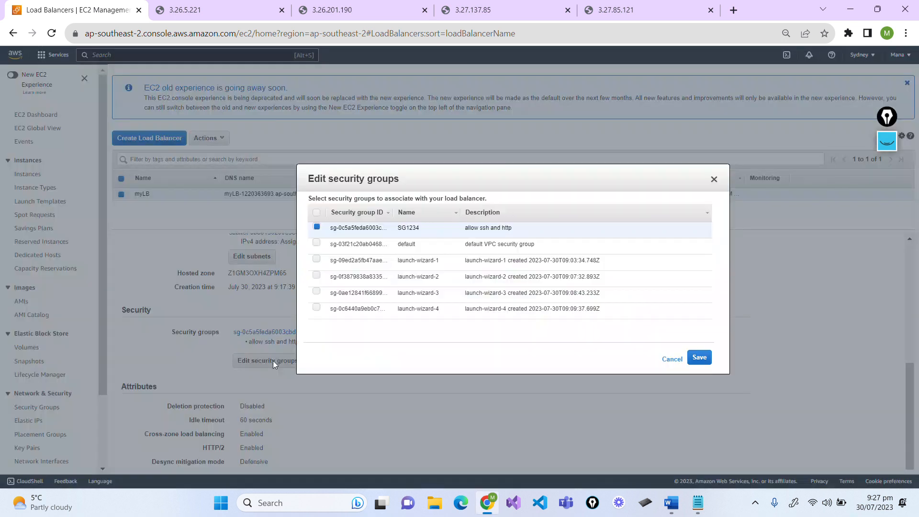
left_click(317, 244)
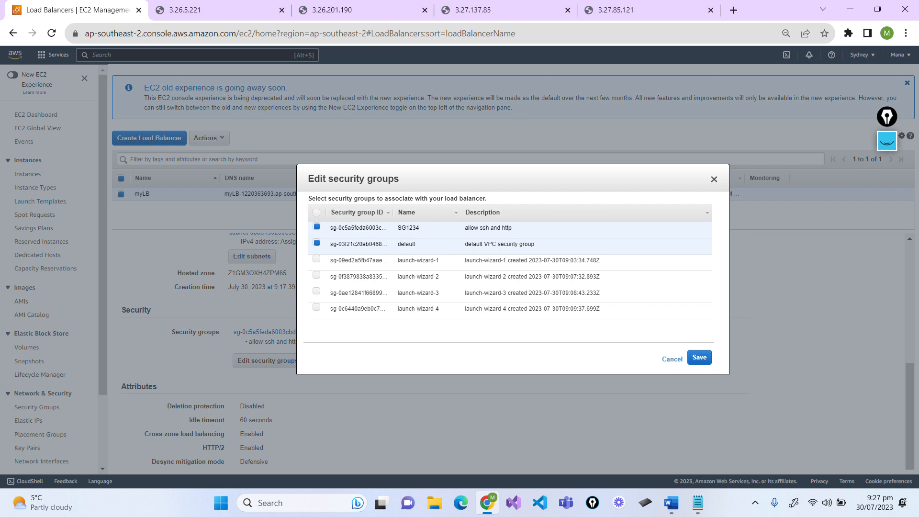
left_click(316, 244)
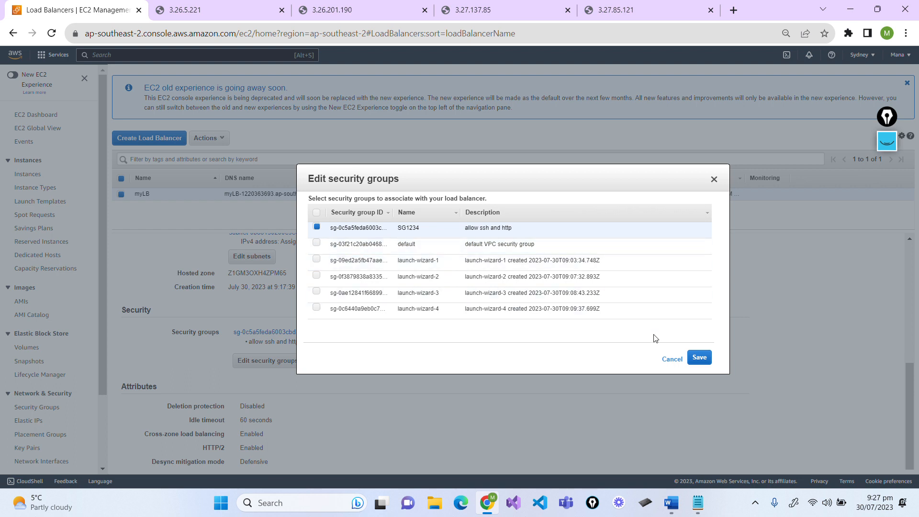
left_click(701, 358)
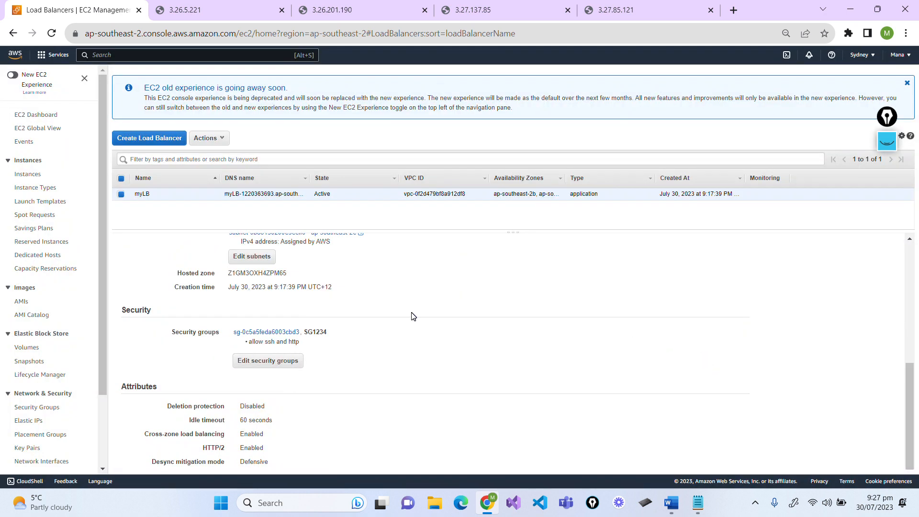
Copy myLB's DNS name and open it in a new browser tab with the page text enlarged.
left_click_drag(912, 390, 909, 229)
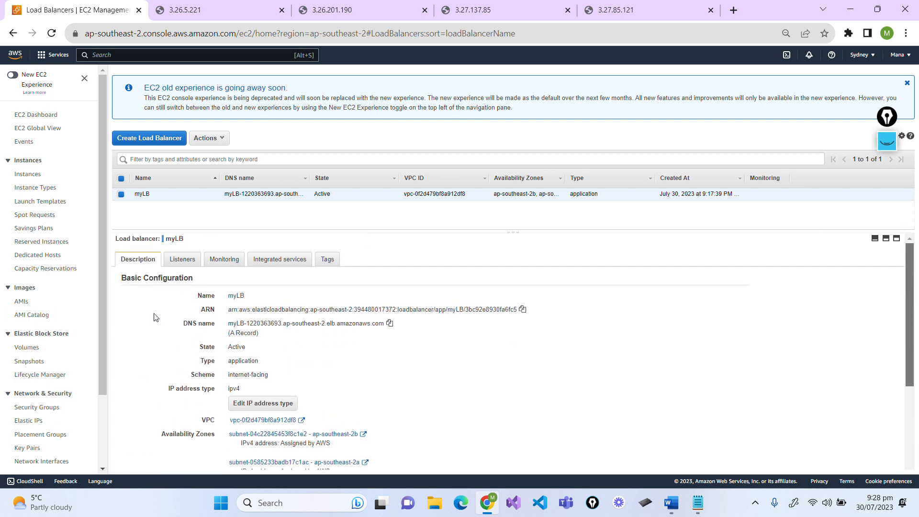
left_click(389, 324)
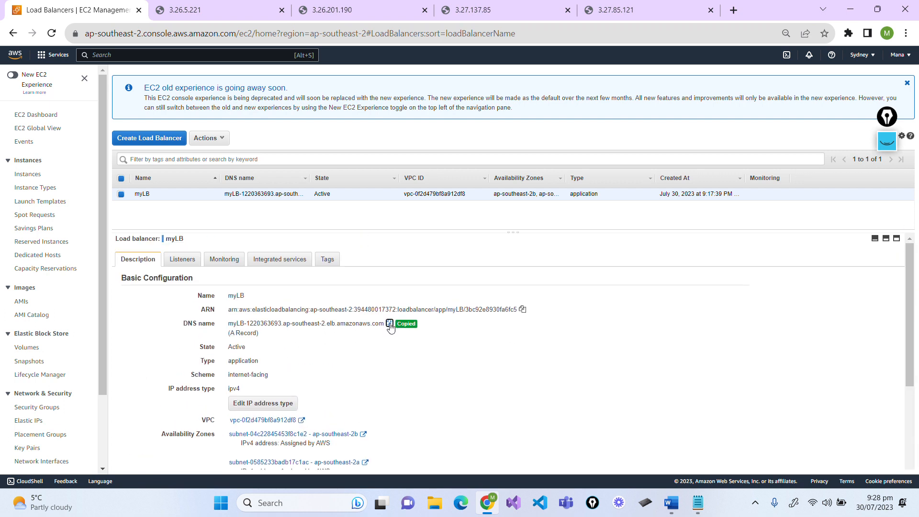
left_click(734, 10)
key("ctrl+v")
key("Return")
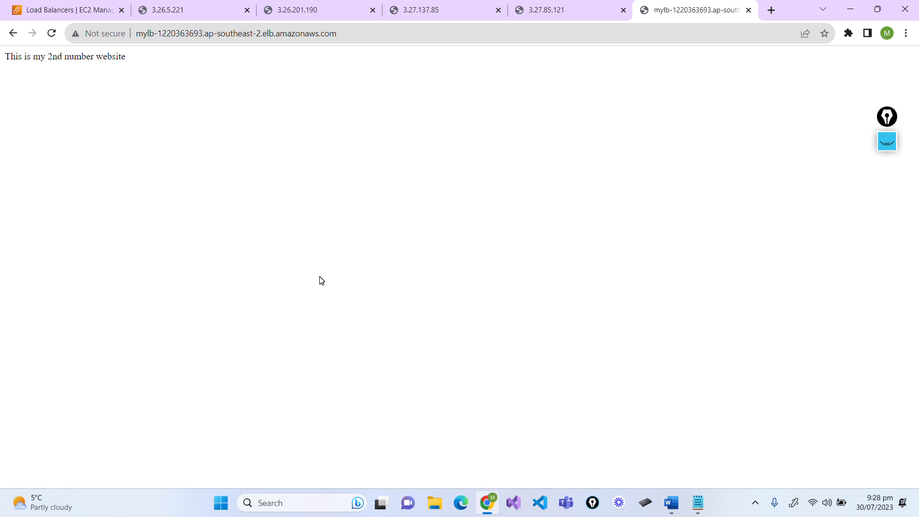
key("ctrl+plus")
key("ctrl+plus")
key("ctrl+plus")
key("ctrl+plus")
key("ctrl+plus")
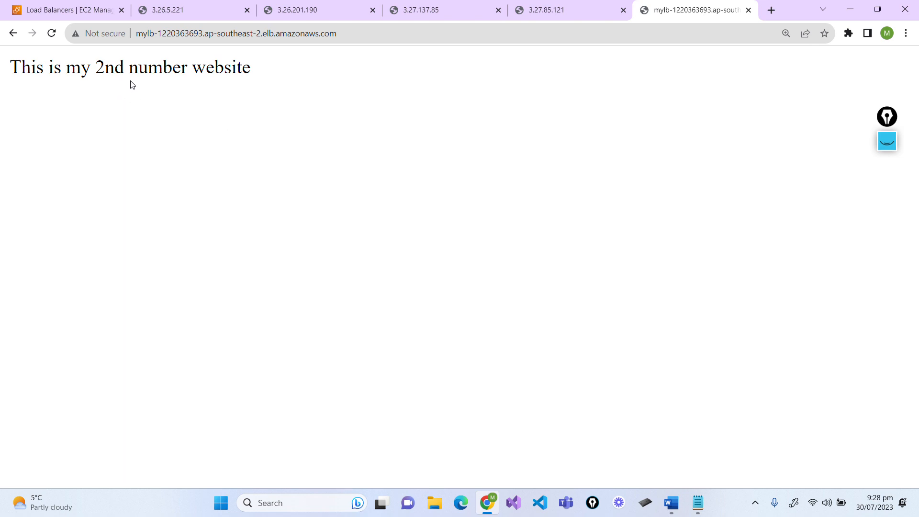
Reload the load balancer's DNS page repeatedly to check which web servers respond.
left_click(53, 33)
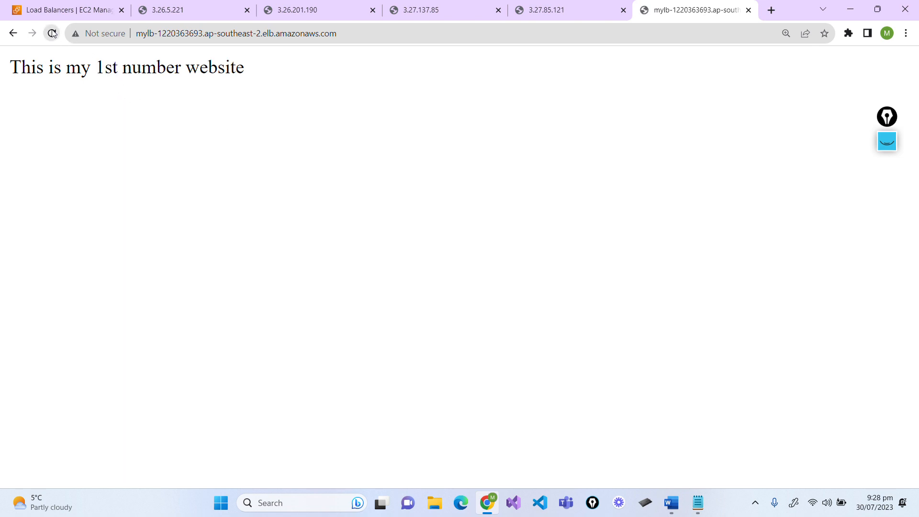
left_click(52, 33)
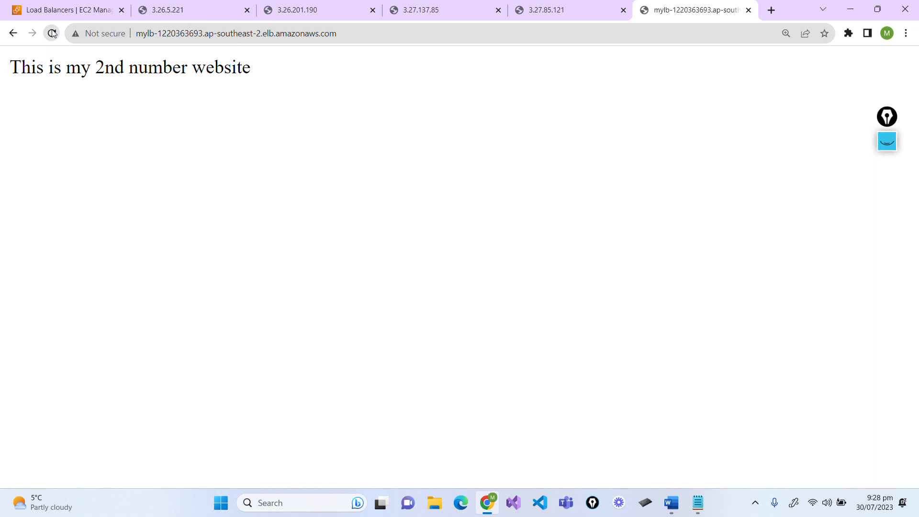
left_click(52, 33)
left_click(52, 33)
left_click(52, 33)
left_click(53, 33)
left_click(53, 33)
left_click(52, 33)
left_click(53, 33)
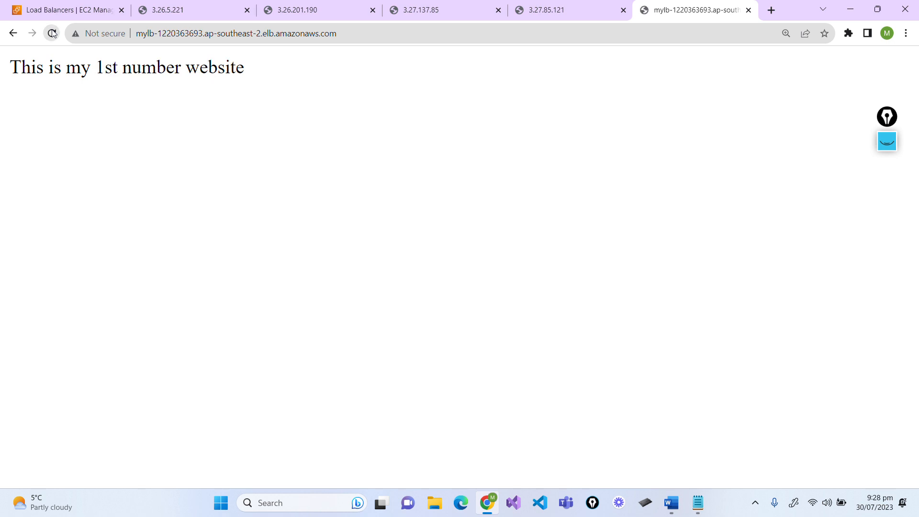
left_click(53, 33)
left_click(53, 33)
left_click(53, 33)
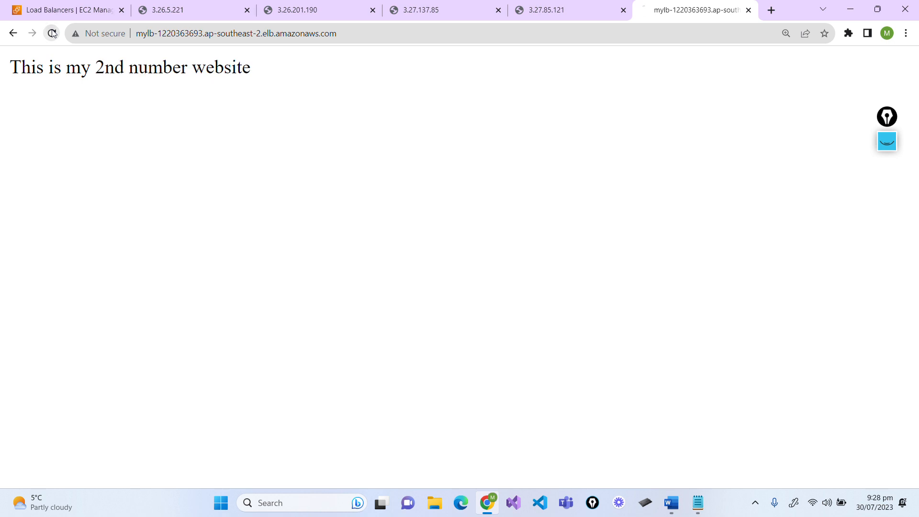
left_click(53, 33)
left_click(52, 33)
left_click(53, 33)
left_click(53, 33)
left_click(52, 33)
left_click(53, 33)
left_click(52, 33)
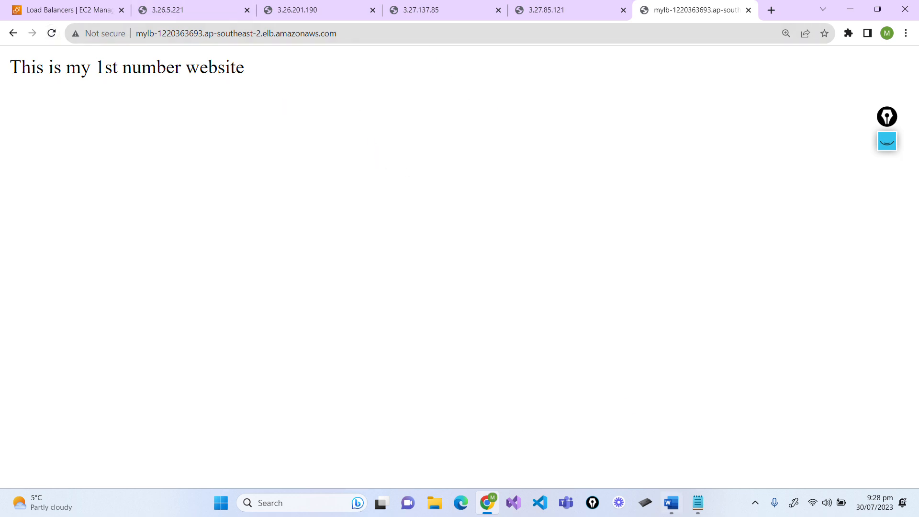
Review the load balancer diagram over the Word document, return to Chrome, and hide the diagram overlay.
left_click(672, 502)
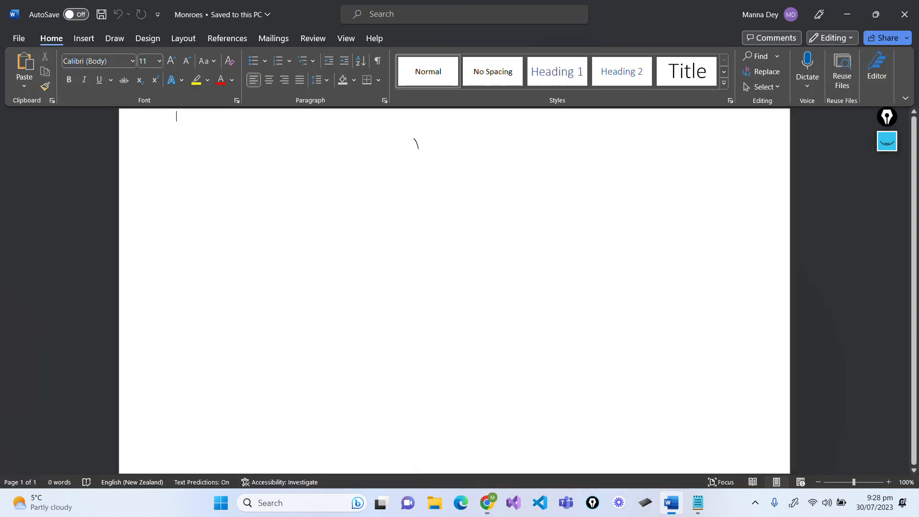
left_click(890, 146)
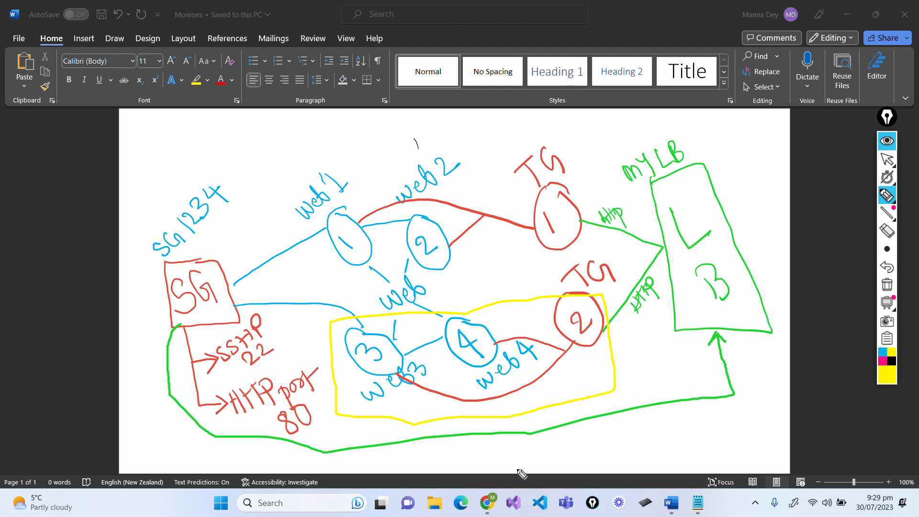
left_click(487, 502)
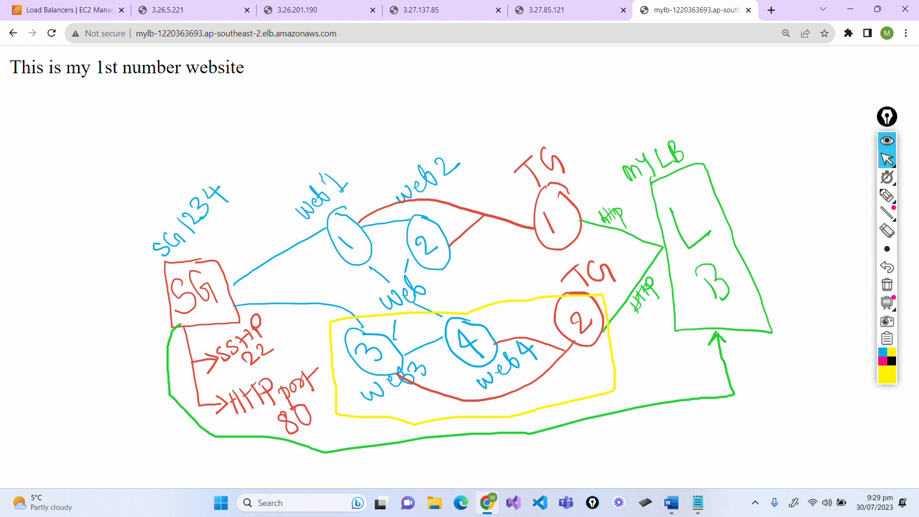
left_click(885, 147)
Open the web-3 instance from the EC2 console's instance list and display its SSH client connection instructions.
left_click(93, 8)
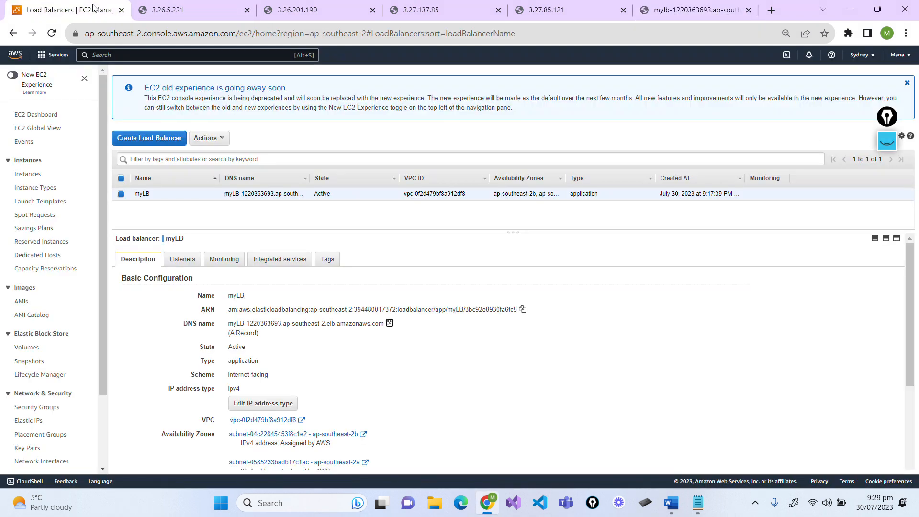
left_click_drag(99, 163, 101, 205)
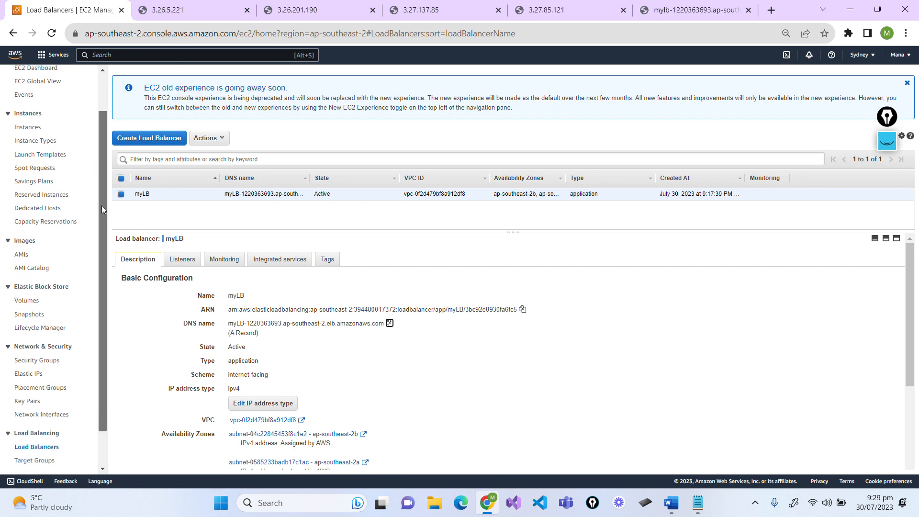
left_click(36, 123)
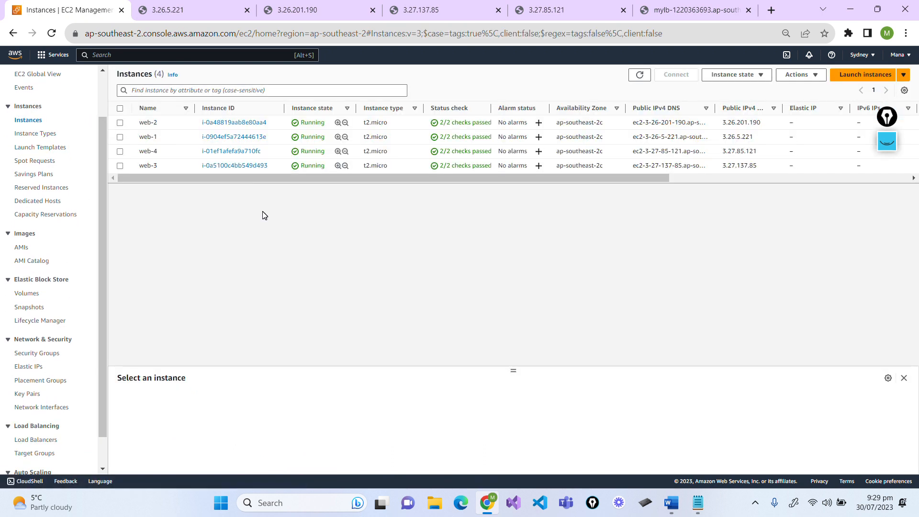
left_click(230, 166)
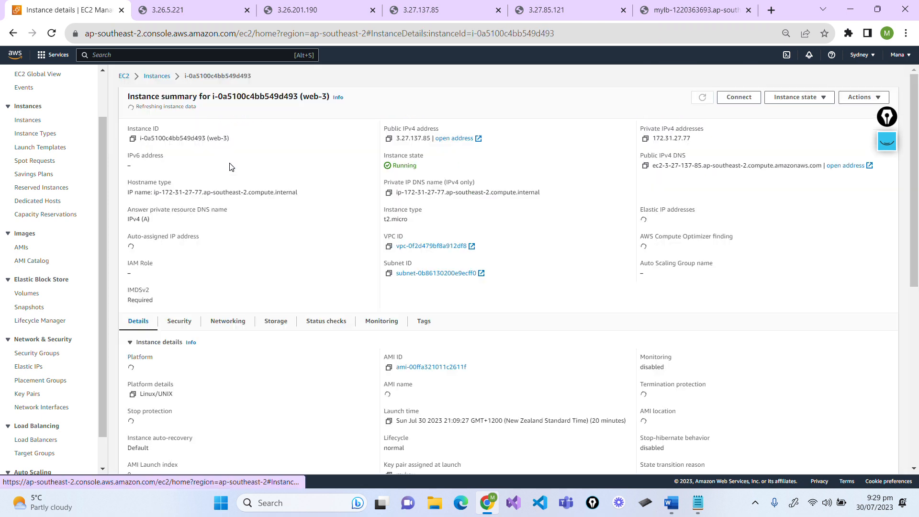
left_click(737, 99)
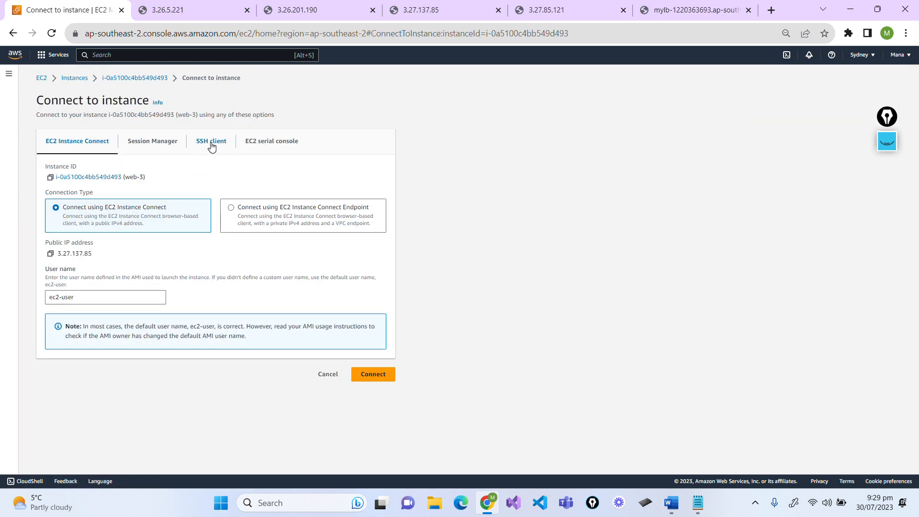
left_click(212, 147)
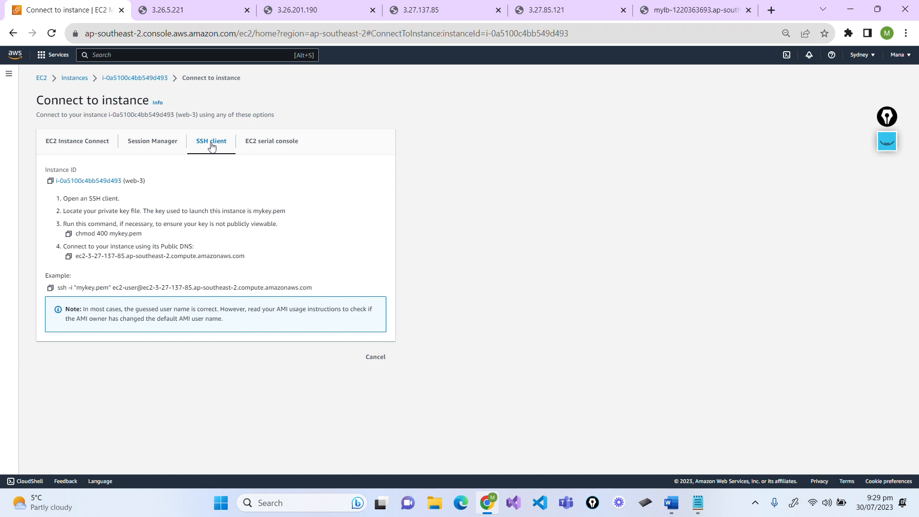
Minimize the Chrome and Word windows, launch MobaXterm from the desktop, and start a new SSH session setup.
left_click(852, 9)
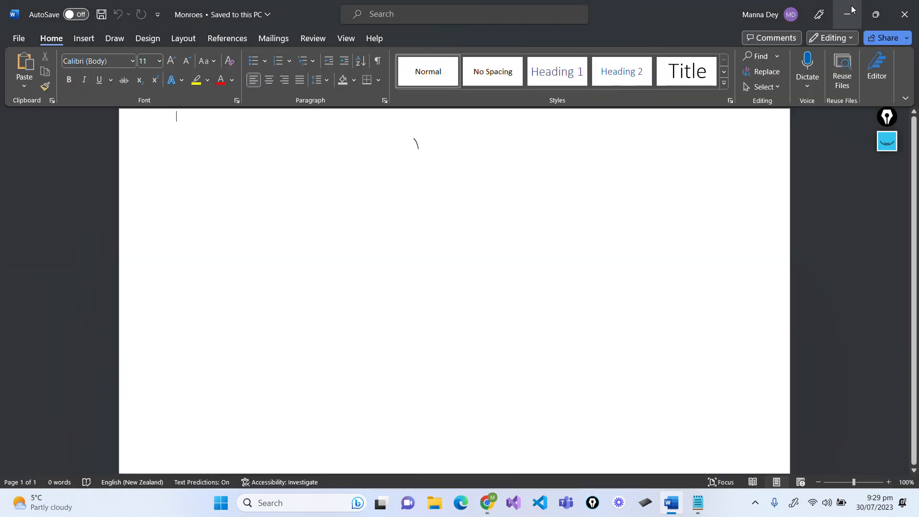
left_click(852, 10)
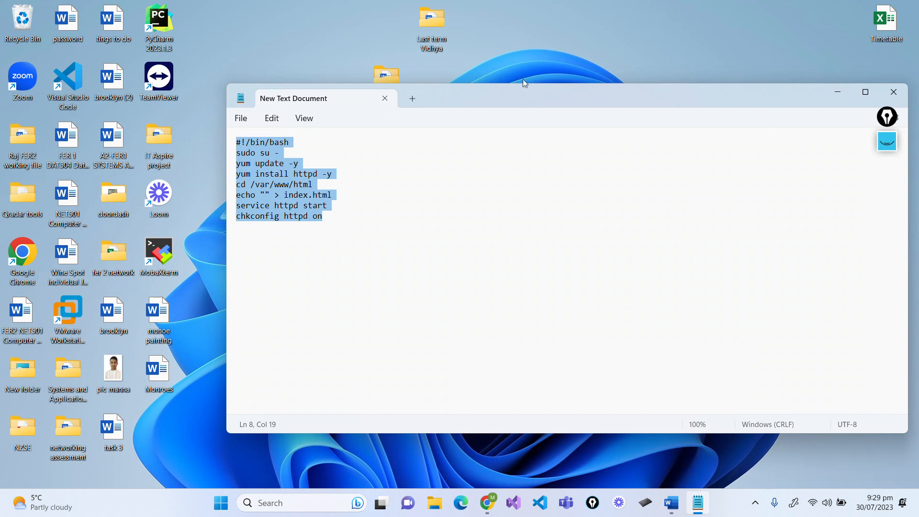
double_click(167, 250)
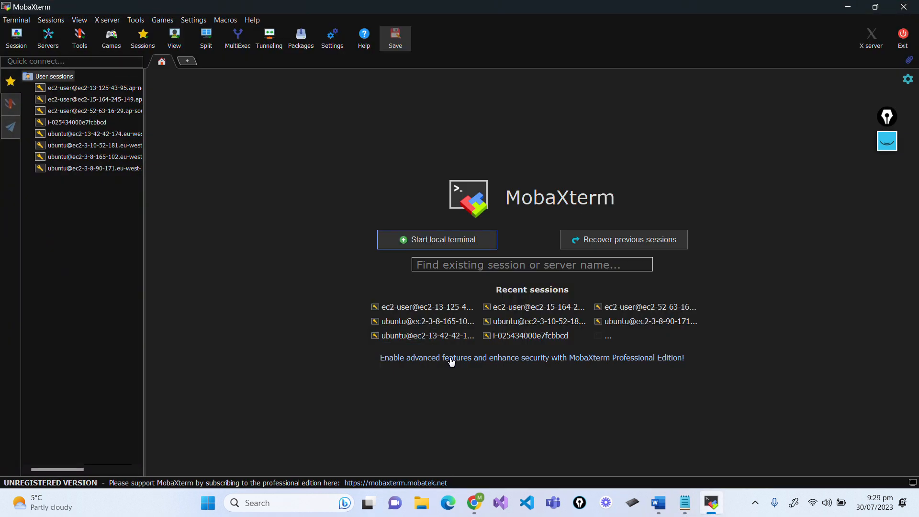
left_click(22, 41)
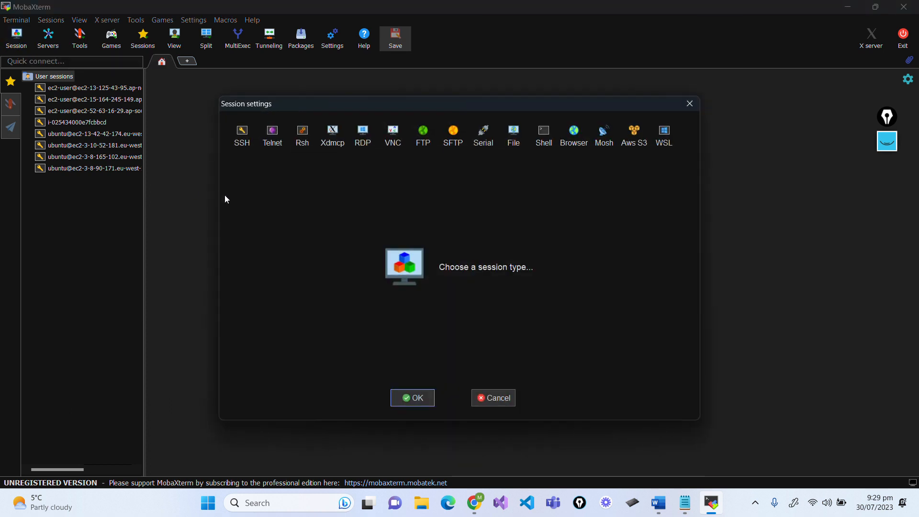
left_click(238, 148)
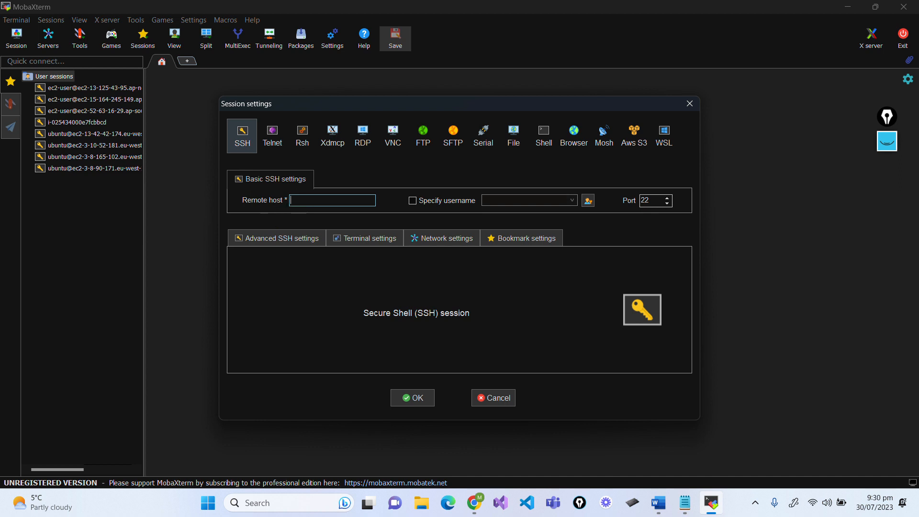
mouse_move(474, 503)
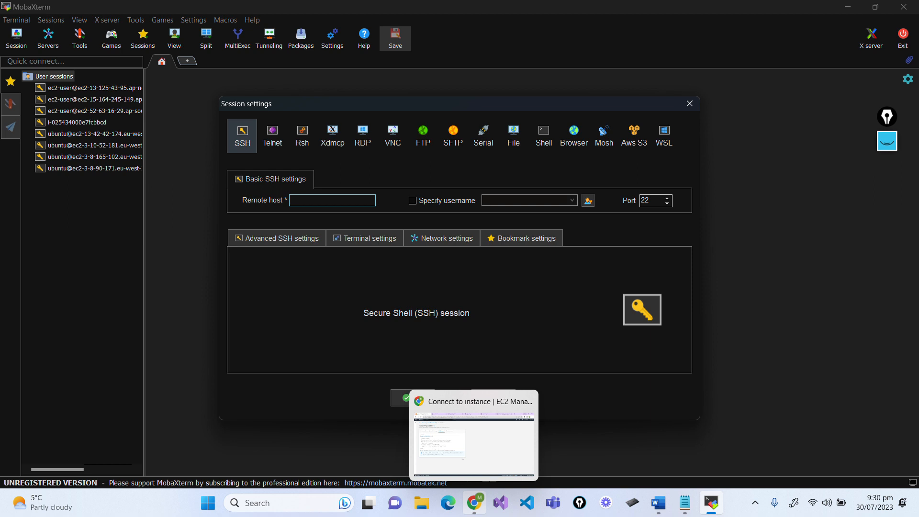
left_click(454, 446)
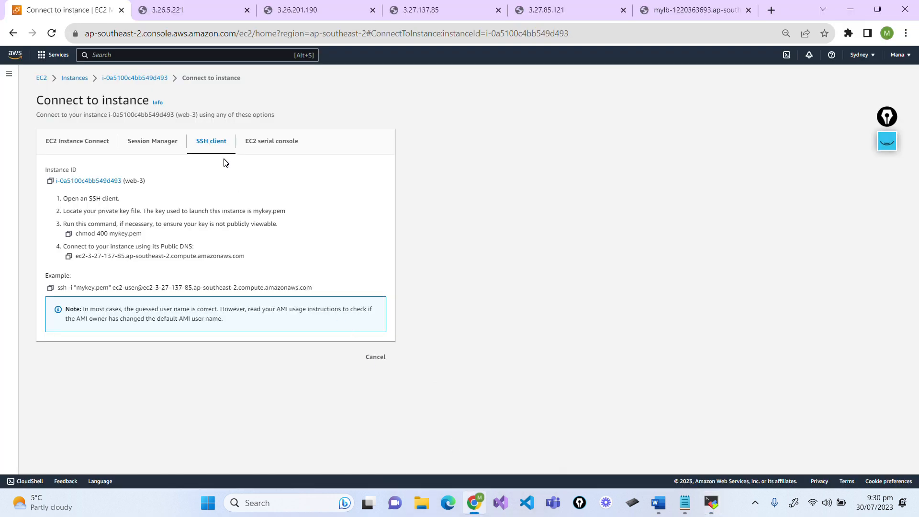
left_click_drag(113, 287, 314, 299)
key("ctrl+c")
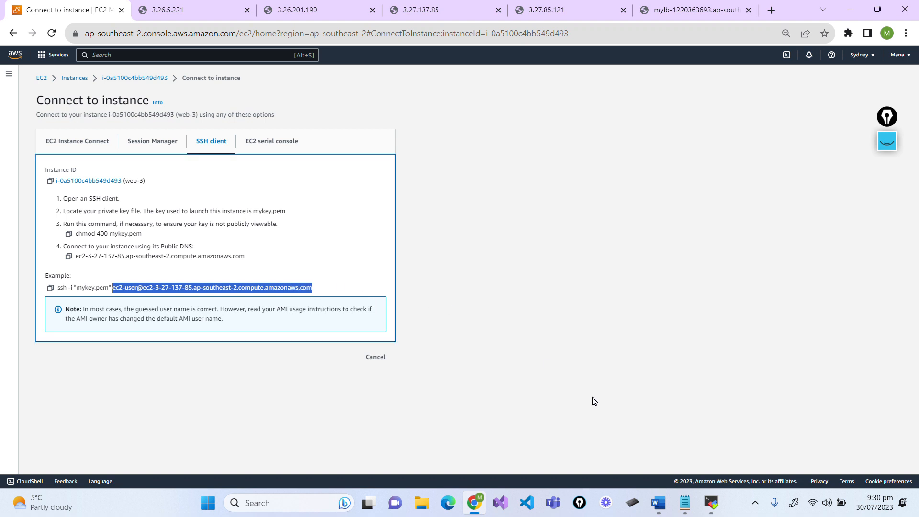
left_click(711, 503)
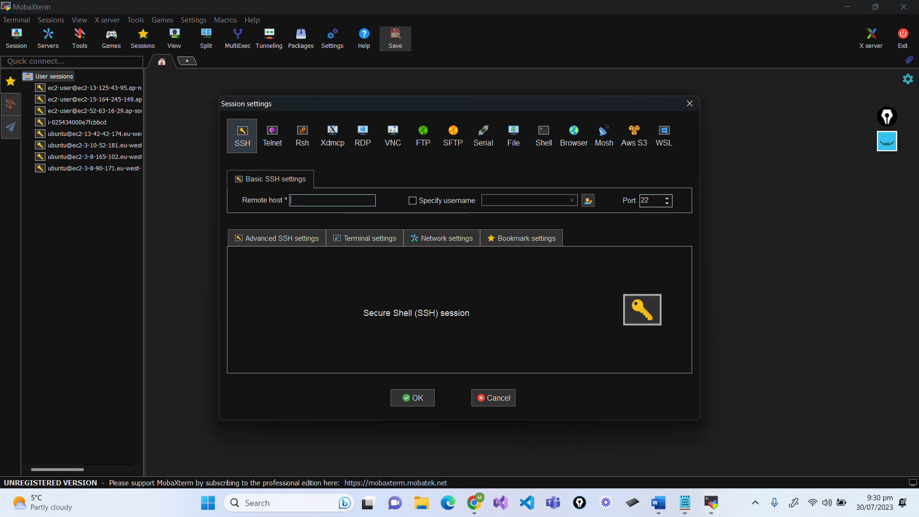
key("ctrl+v")
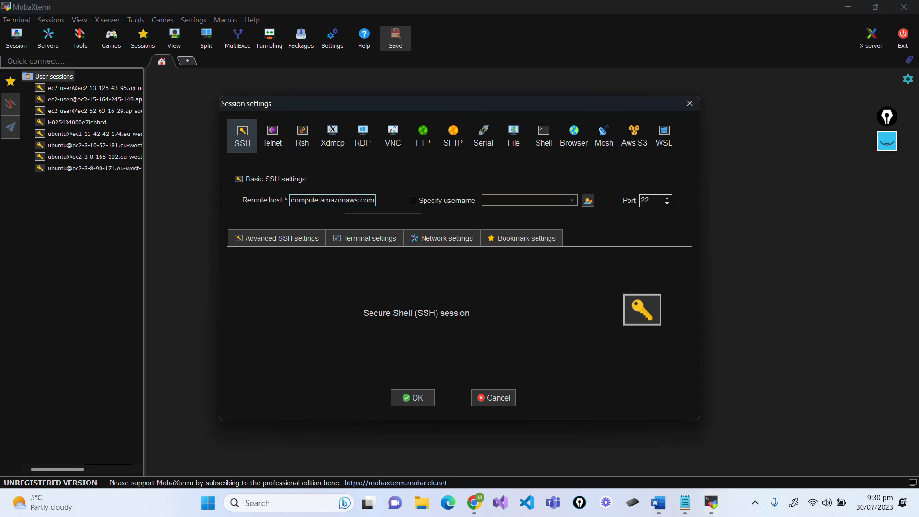
Set mykey.pem from Downloads as the session's private key, start the web-3 connection, and accept the server's identity.
left_click(298, 240)
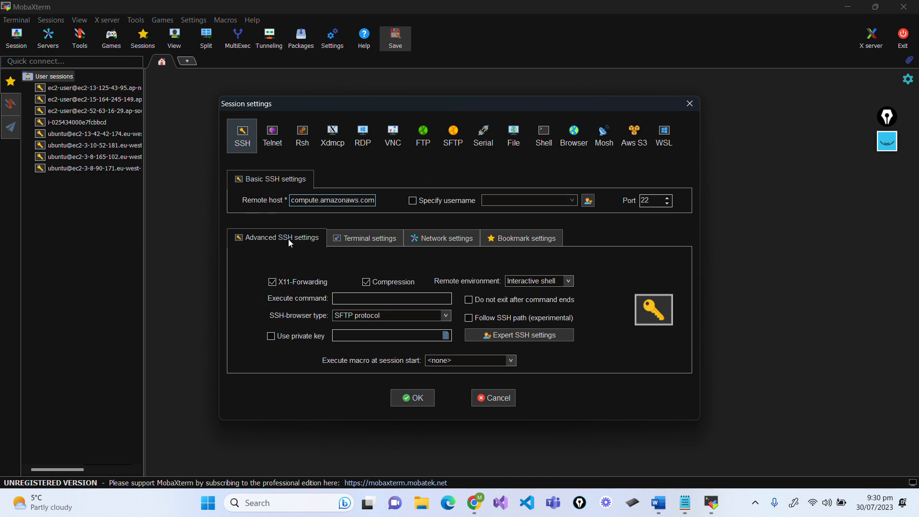
left_click(271, 337)
left_click(447, 336)
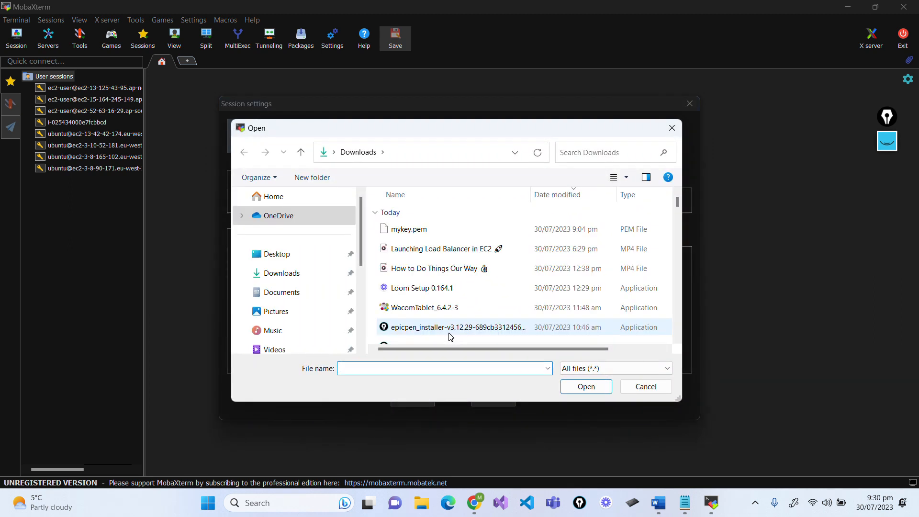
double_click(415, 230)
left_click(414, 398)
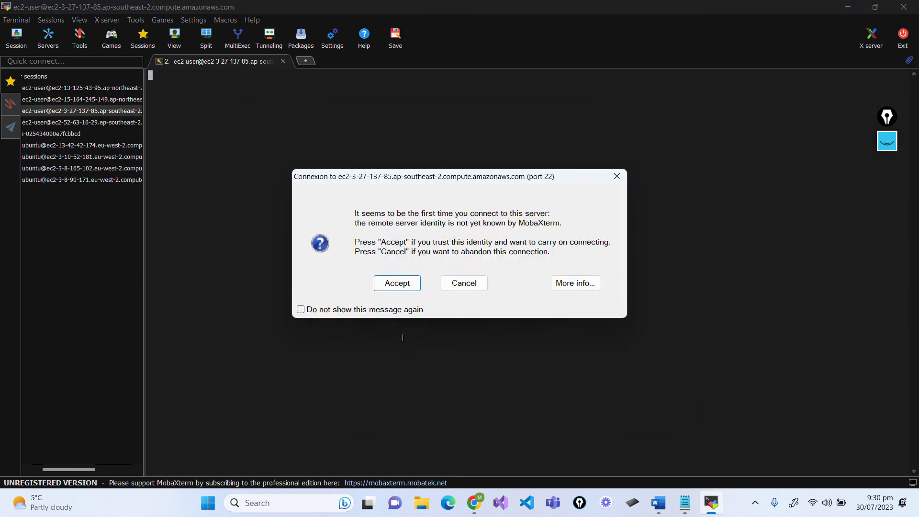
left_click(400, 286)
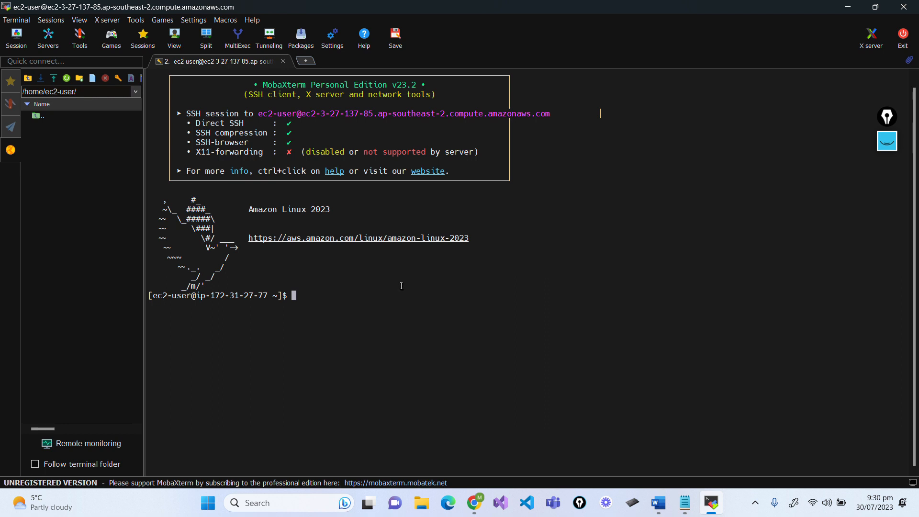
Switch to the root user with "sudo su -" and list the files in its home directory.
type("sudo su -")
key("Return")
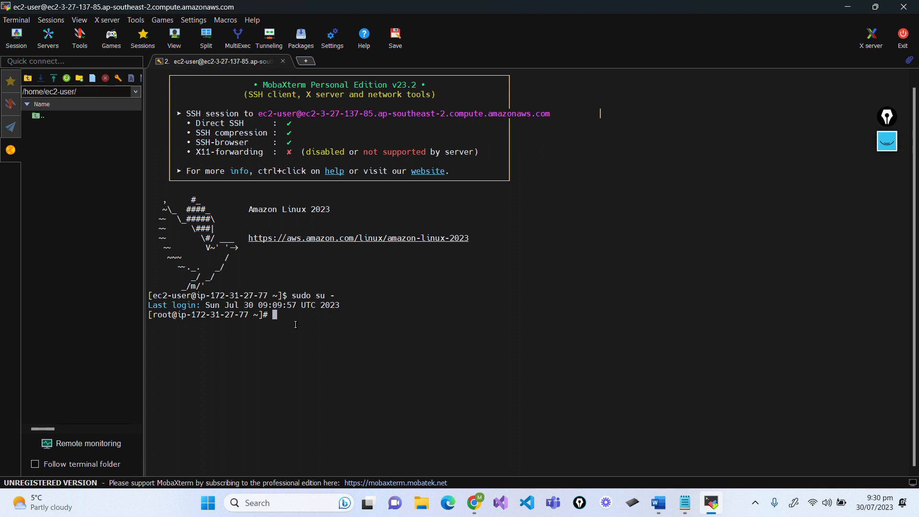
type("ls")
key("Return")
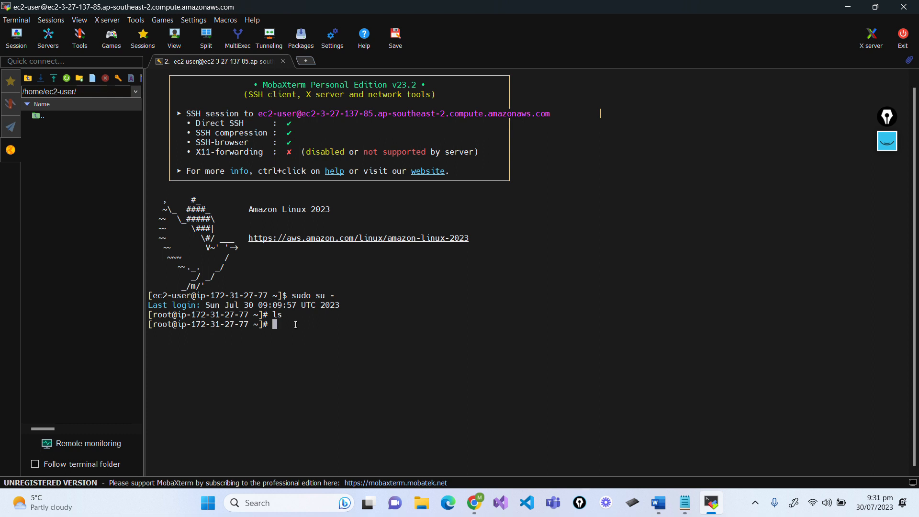
Change the working directory on web-3 to /var/www/html.
type("cd /var/www/html")
left_click_drag(311, 324, 293, 324)
left_click(316, 342)
double_click(320, 324)
left_click(320, 337)
double_click(330, 326)
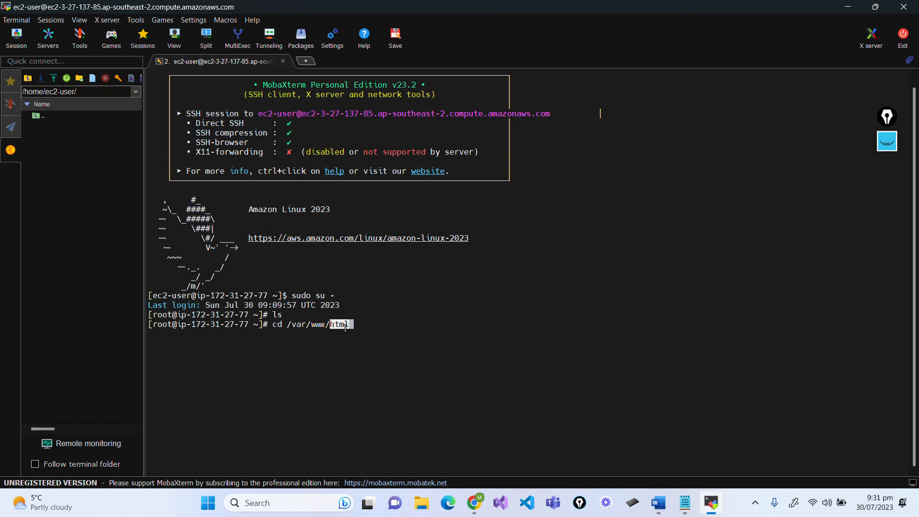
left_click(363, 329)
key("Return")
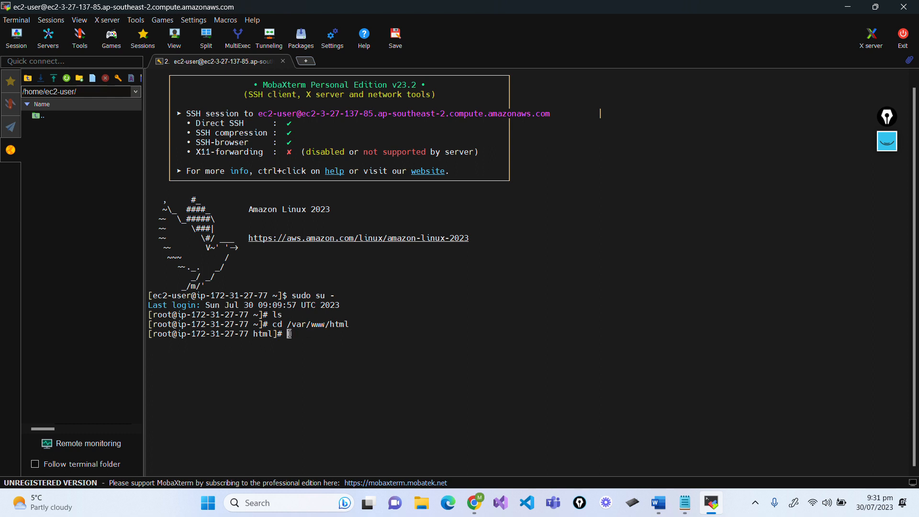
List the files in web-3's html directory.
left_click_drag(254, 334, 270, 335)
left_click(297, 339)
type("ls")
key("Return")
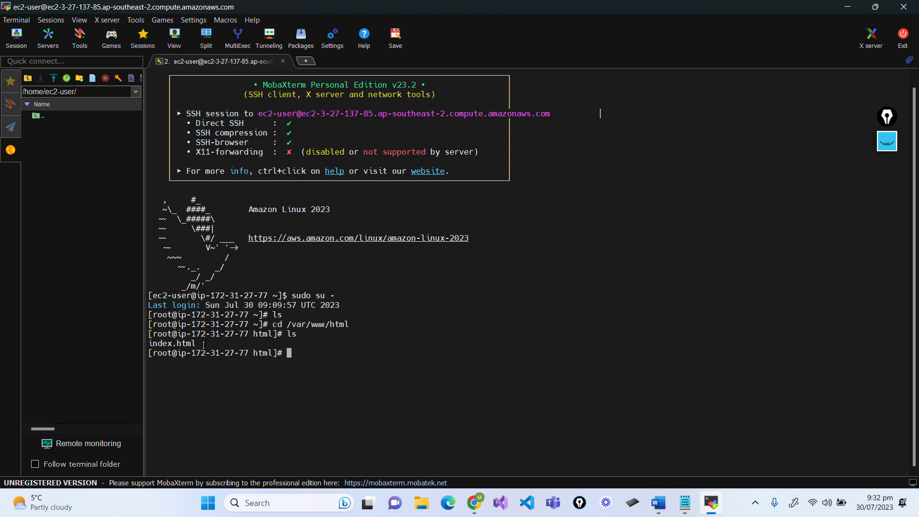
Create chips.html with the text "BUY 1 GET 1 FREE" by redirecting echo output in web-3's html directory.
type("echo")
type("\"")
type("NUY")
key("BackSpace")
key("BackSpace")
key("BackSpace")
type("BUY 1 GET 1 FREE")
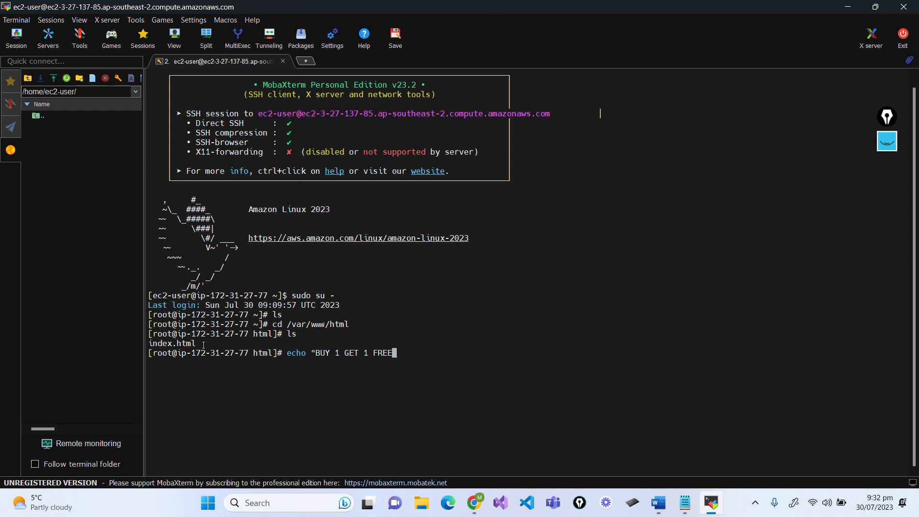
type("\" > chips.html")
key("Return")
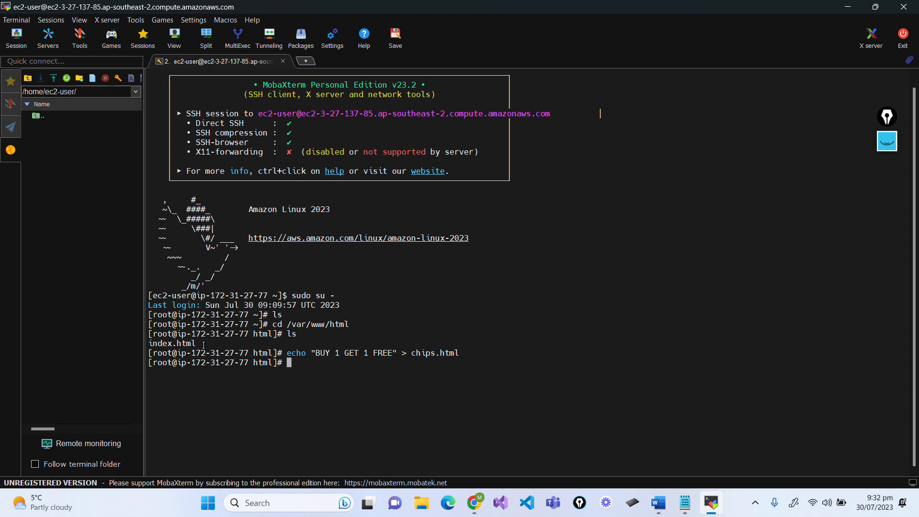
List the html directory again and display the contents of chips.html with cat.
type("ls")
key("Return")
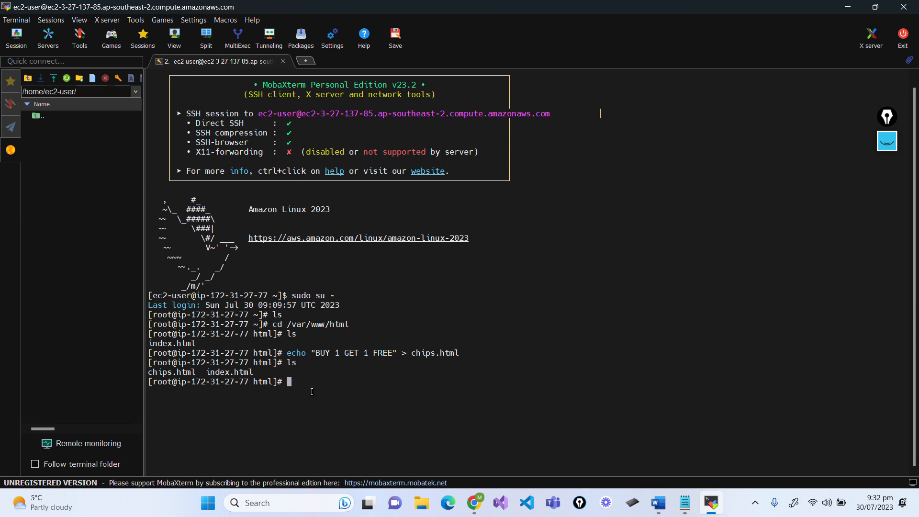
type("cat chips.html")
key("Return")
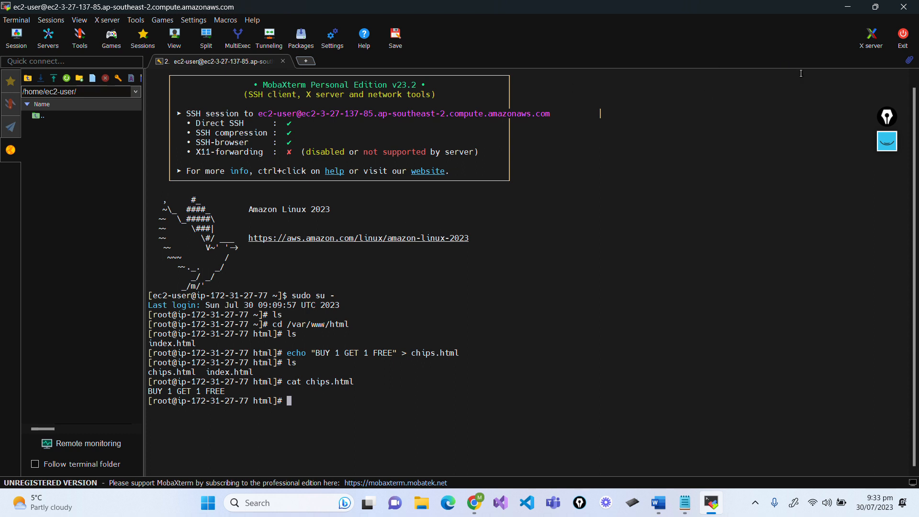
Close the web-3 session, then switch to Chrome and open the SSH client connection instructions for the web-4 instance.
left_click(903, 39)
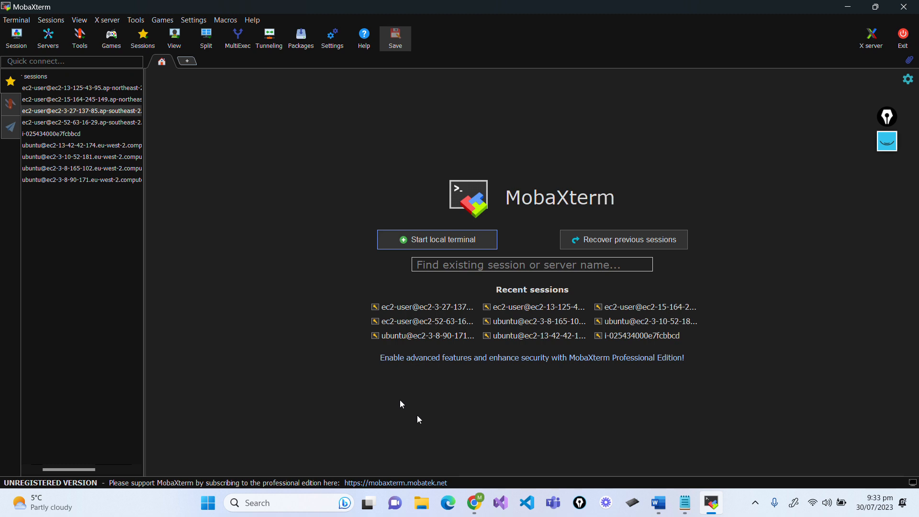
mouse_move(474, 503)
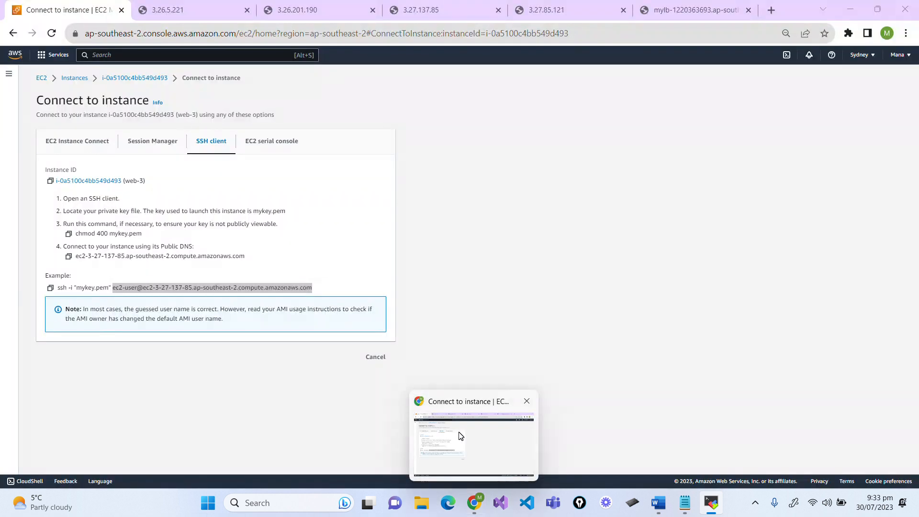
left_click(461, 436)
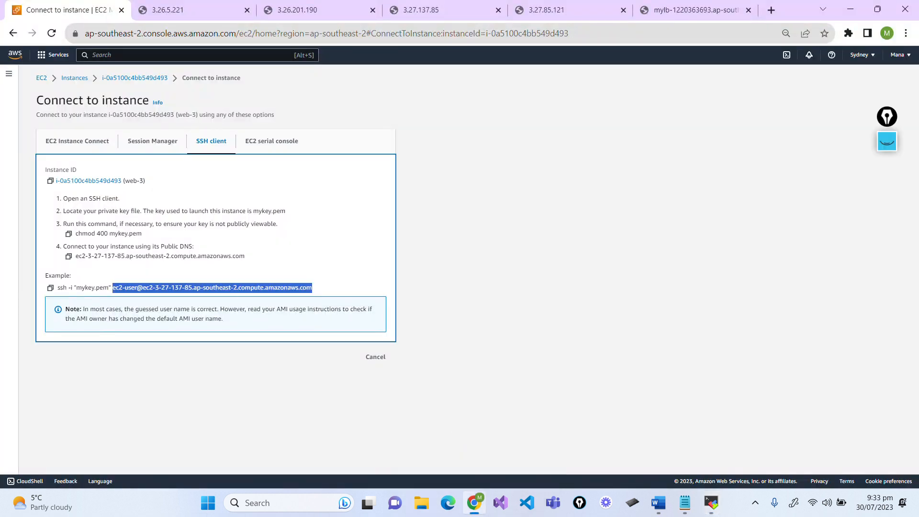
left_click(75, 79)
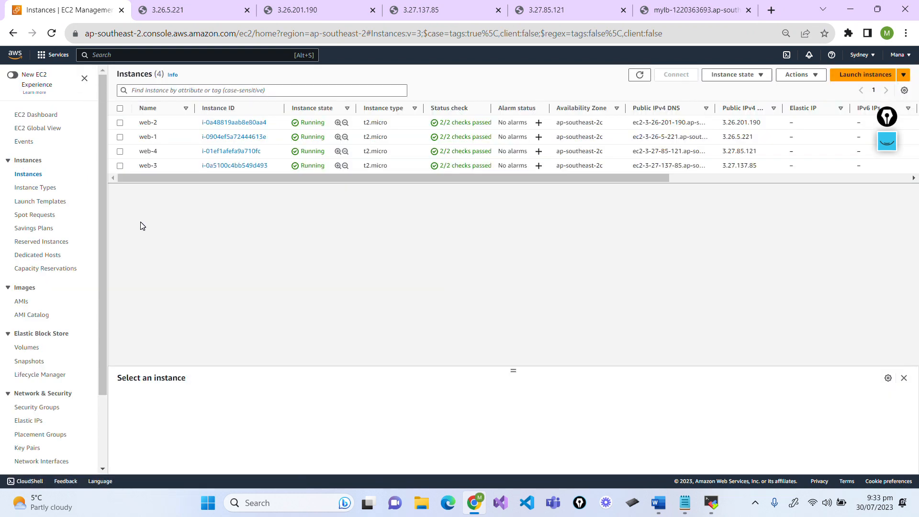
left_click(229, 152)
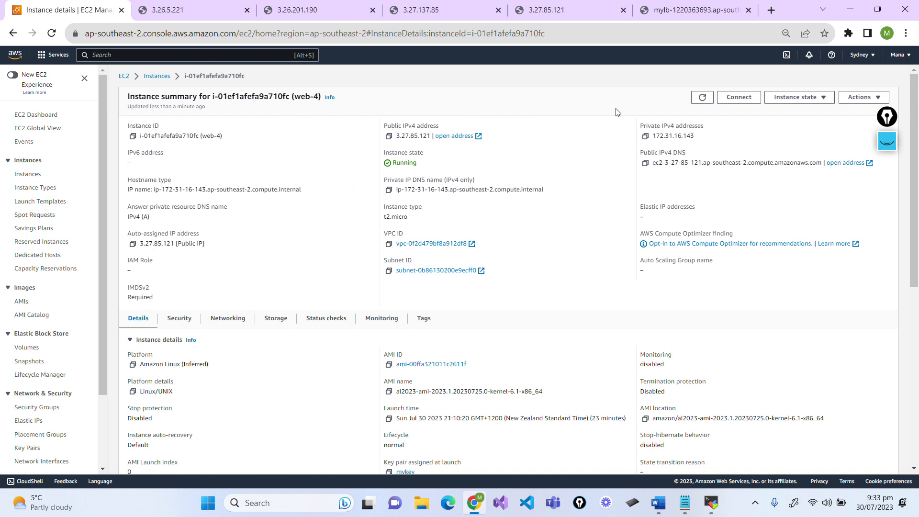
left_click(740, 97)
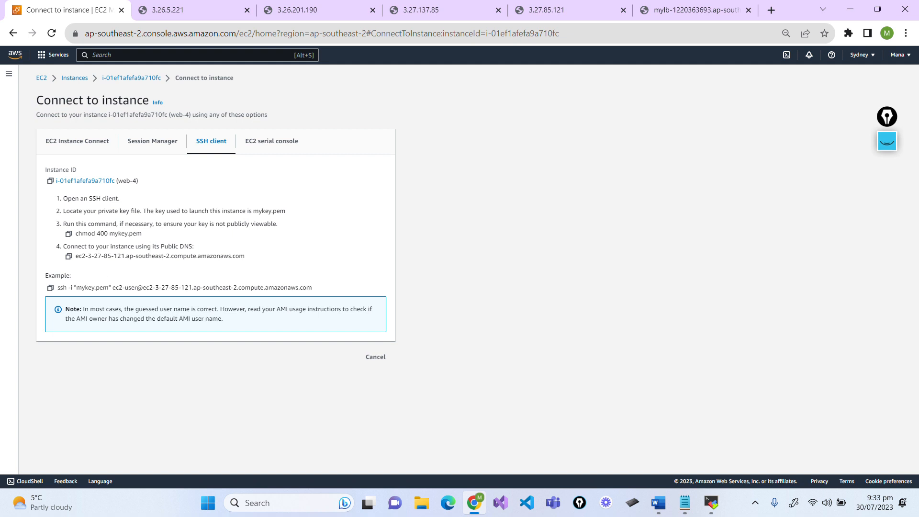
left_click_drag(113, 288, 320, 293)
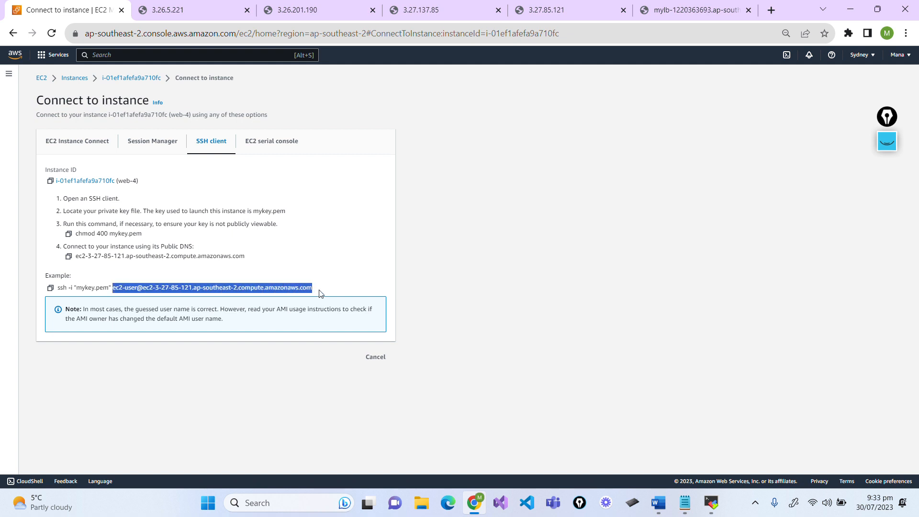
key("ctrl+c")
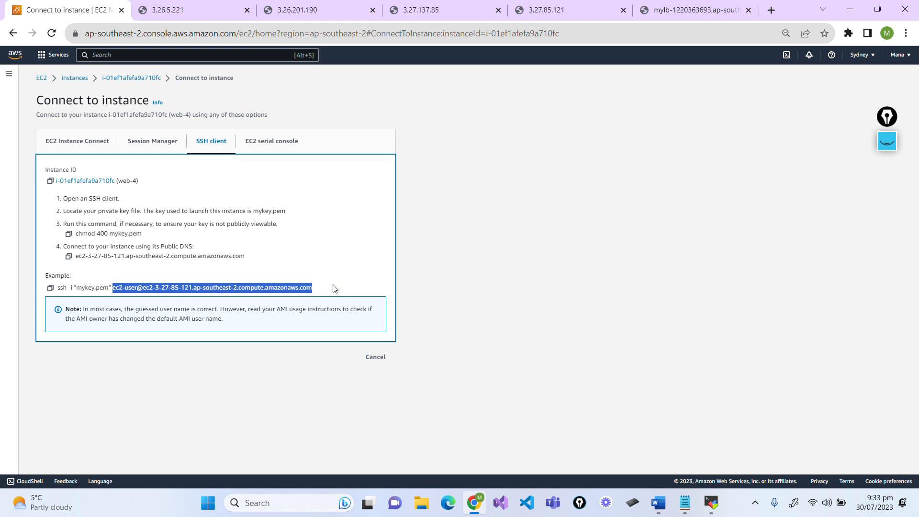
mouse_move(712, 503)
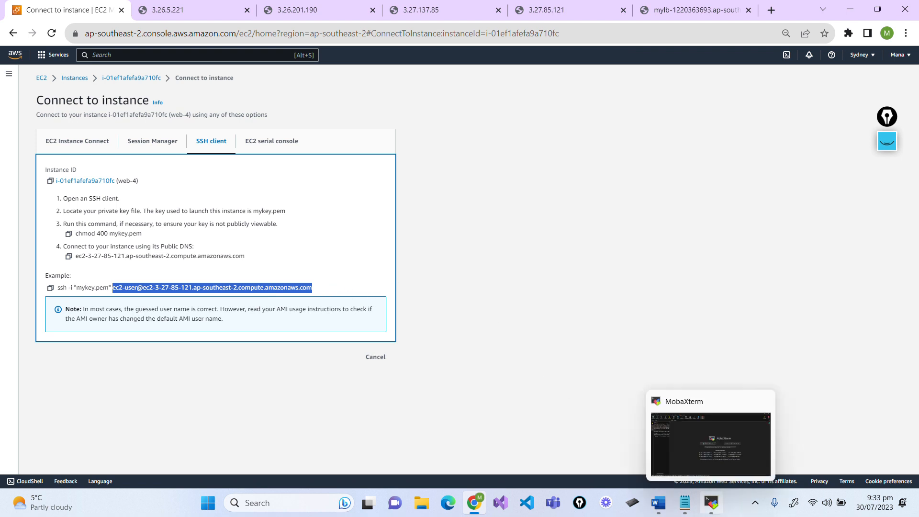
left_click(697, 458)
key("Escape")
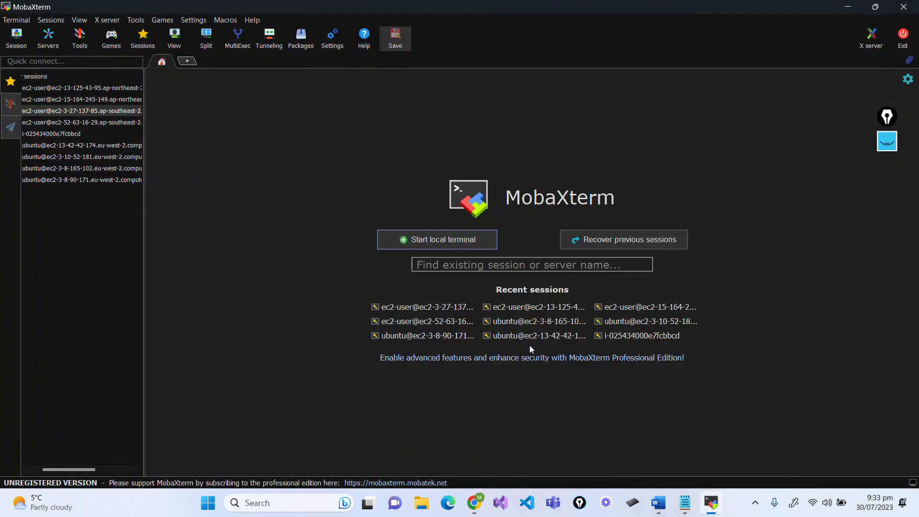
left_click(15, 38)
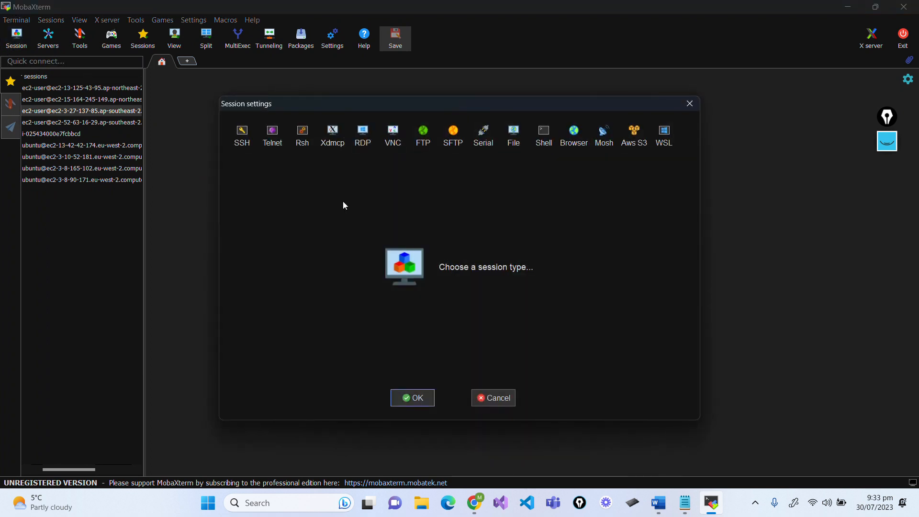
left_click(253, 144)
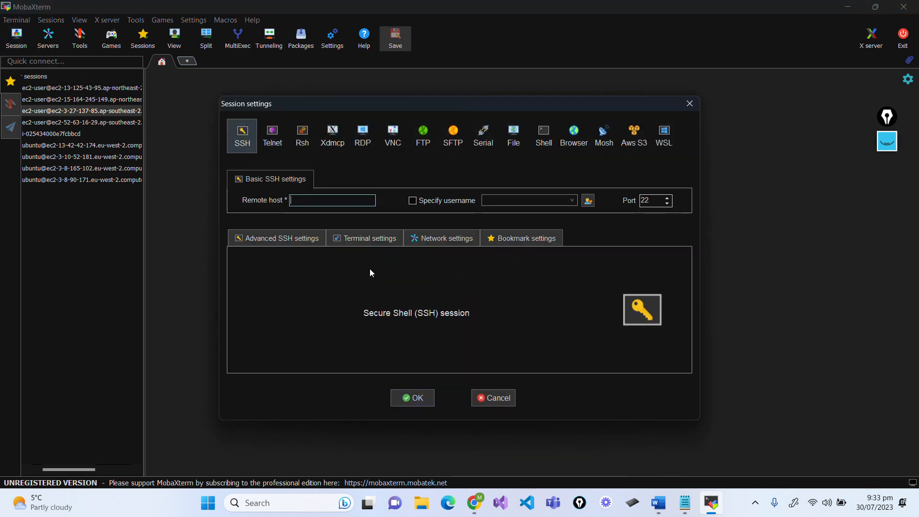
key("ctrl+v")
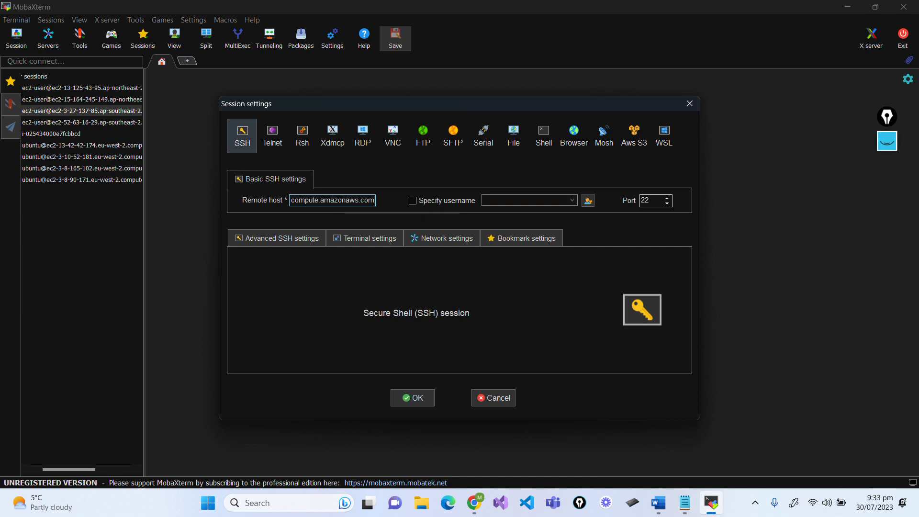
Set mykey.pem as the private key for the new SSH session, connect to web-4 and accept the server's identity.
left_click(298, 243)
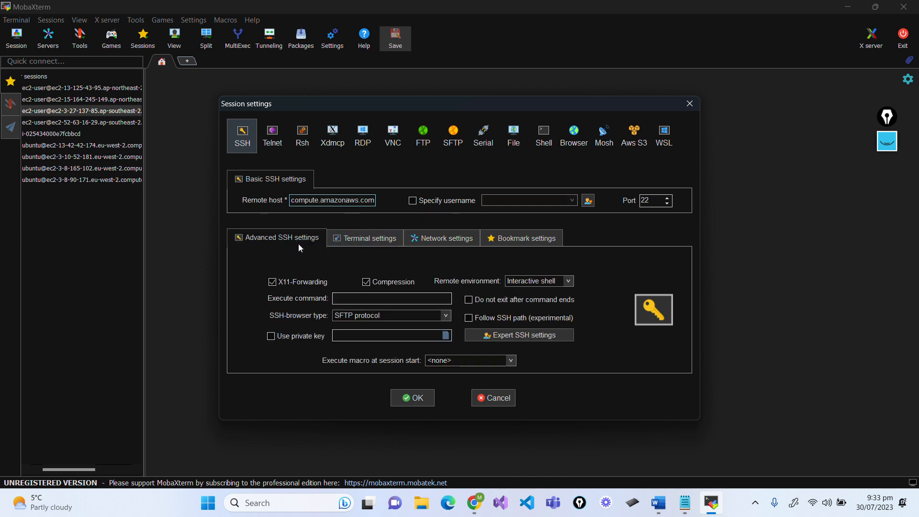
left_click(271, 336)
left_click(446, 335)
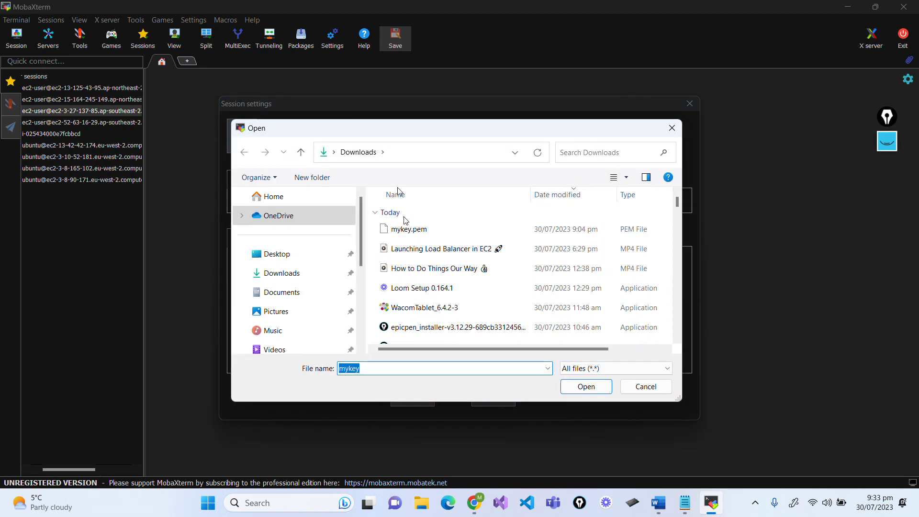
double_click(395, 229)
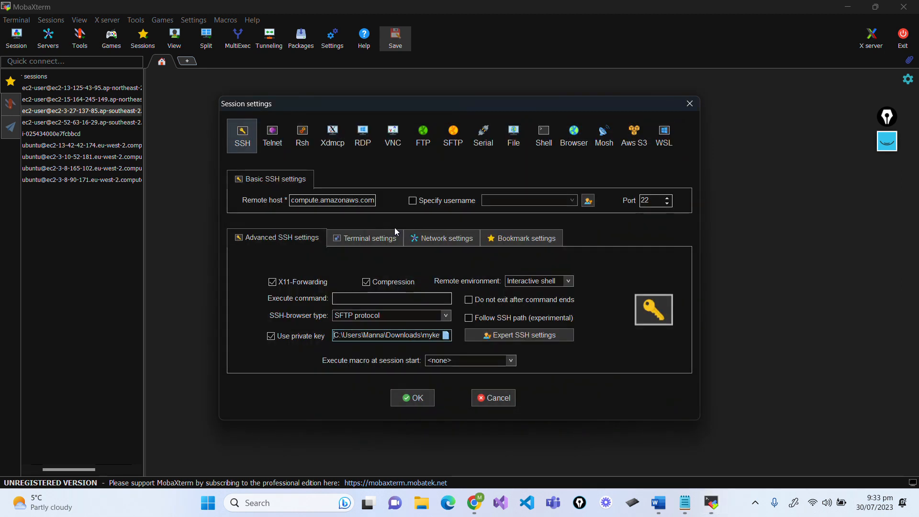
left_click(423, 398)
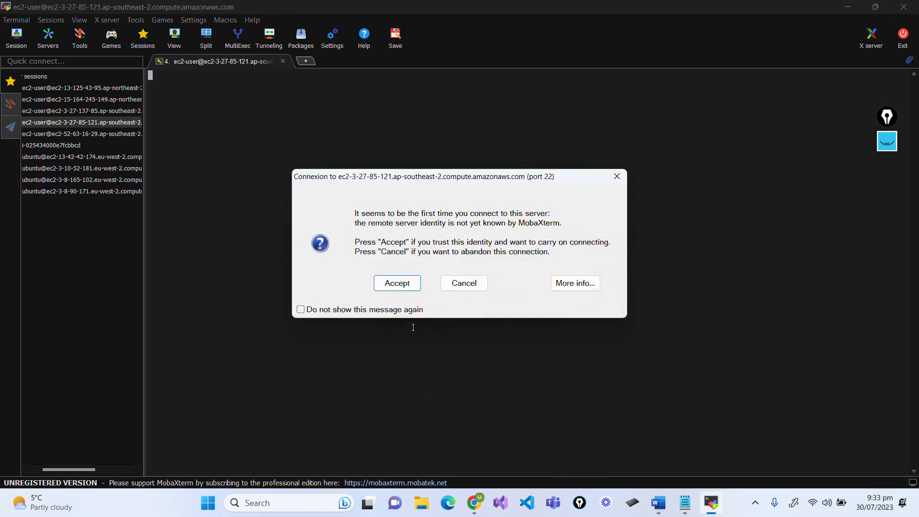
left_click(408, 287)
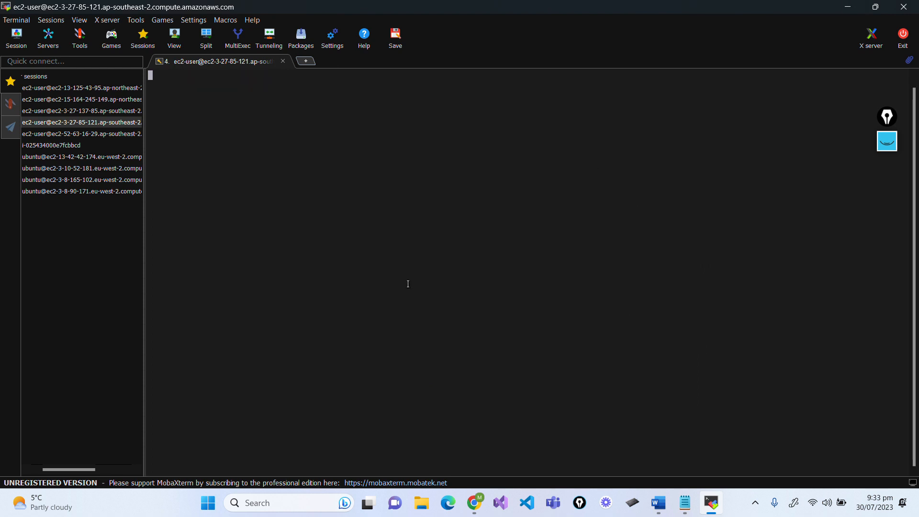
Switch to the root user on web-4 with sudo su - and change to the /var/www/html directory.
type("su")
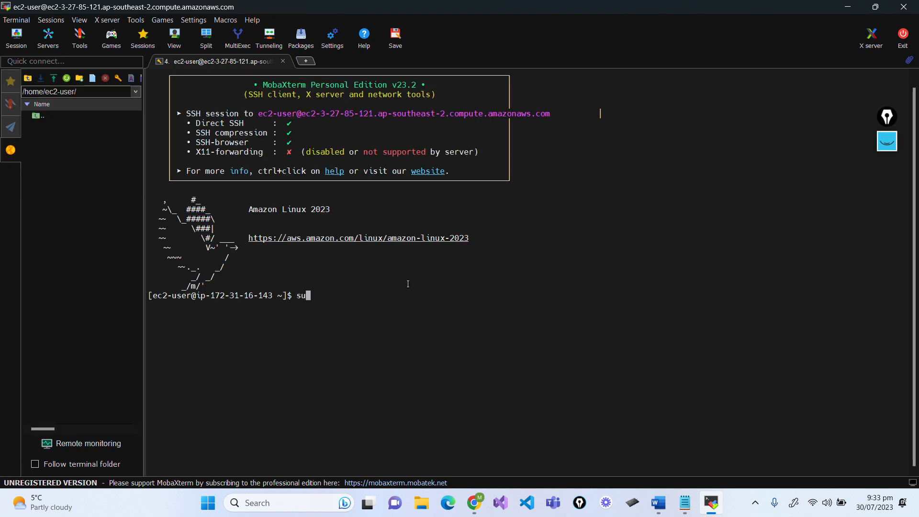
type("du su -")
key("Return")
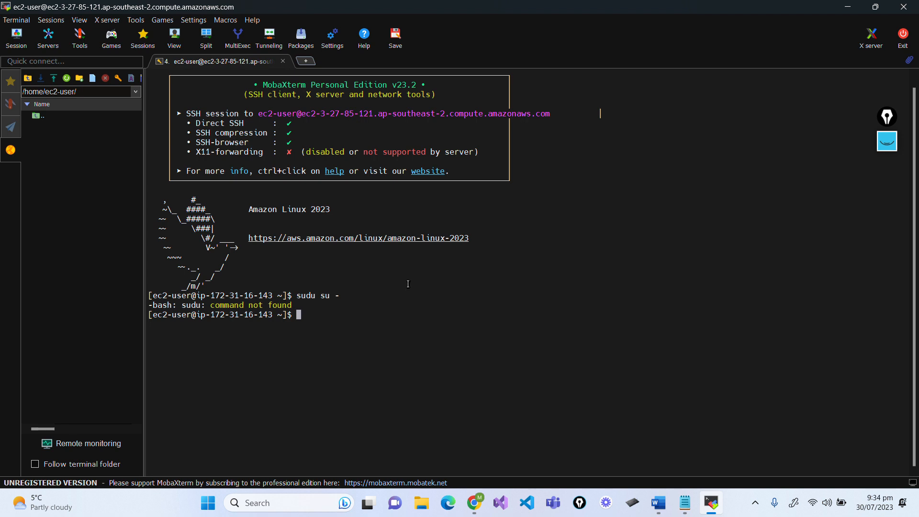
type("sudo su -")
key("Return")
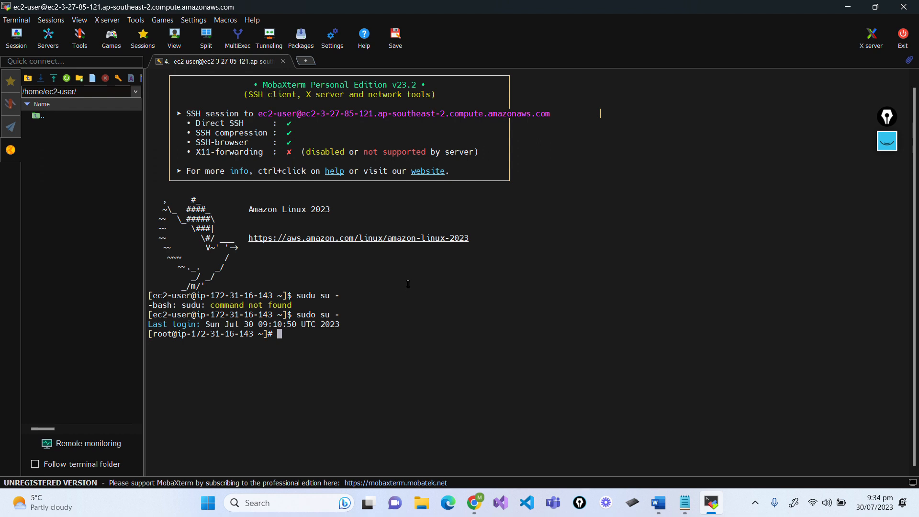
type("cd /var/www/html")
key("Return")
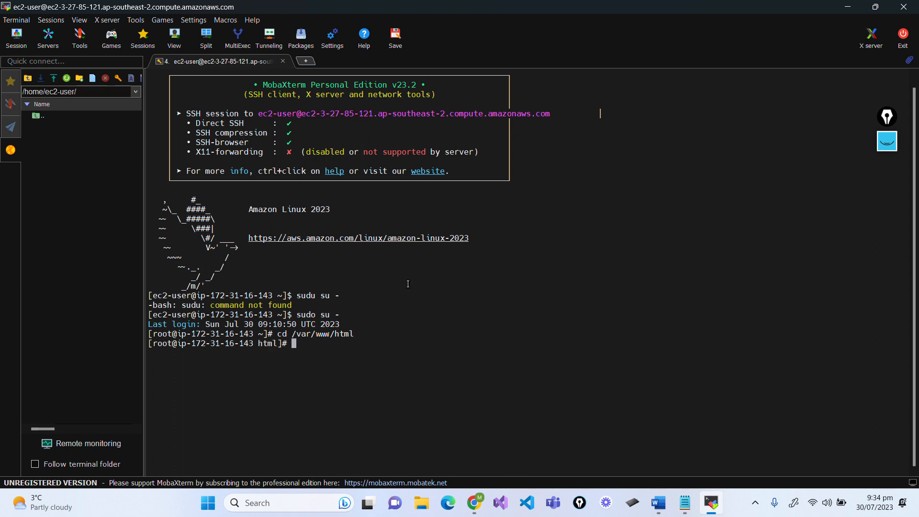
Create chips.html with the text "buy one and you will get anothor pack of chips for free" by redirecting echo output.
type("echo :")
key("BackSpace")
type("\"buy one and you will ")
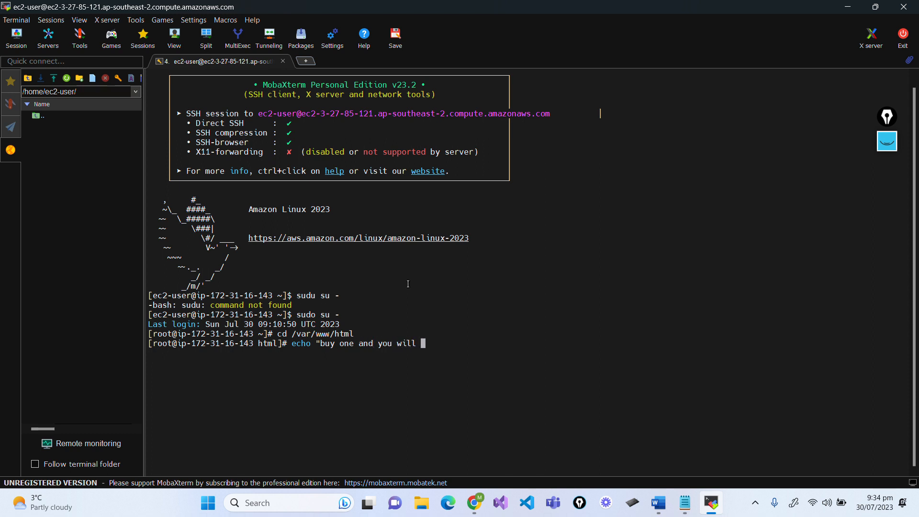
type("get anothor c")
key("BackSpace")
type("pack of chips for free")
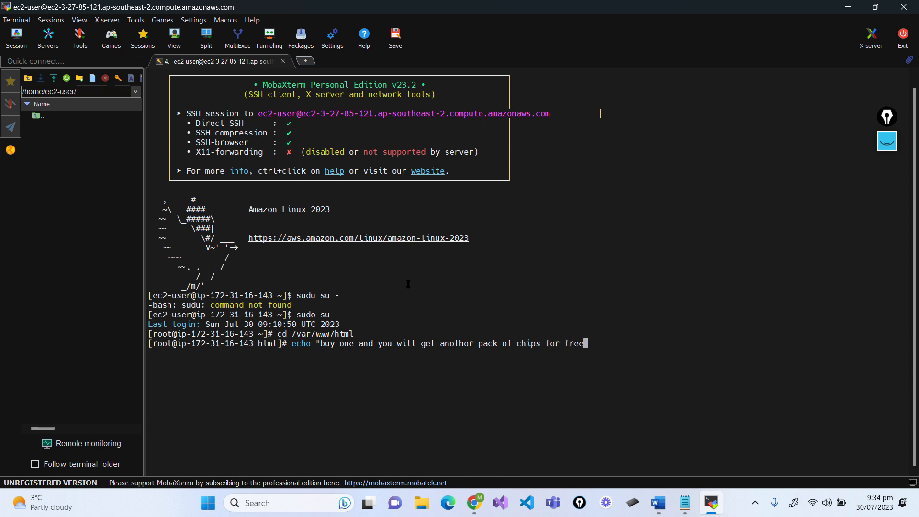
type("\" > chips.html")
key("Return")
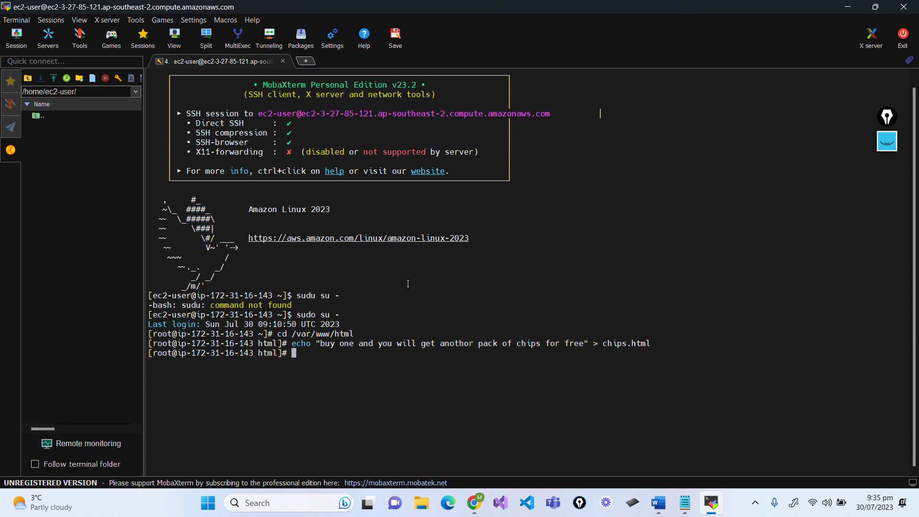
List web-4's html directory and display the contents of chips.html with cat.
type("ls")
key("Return")
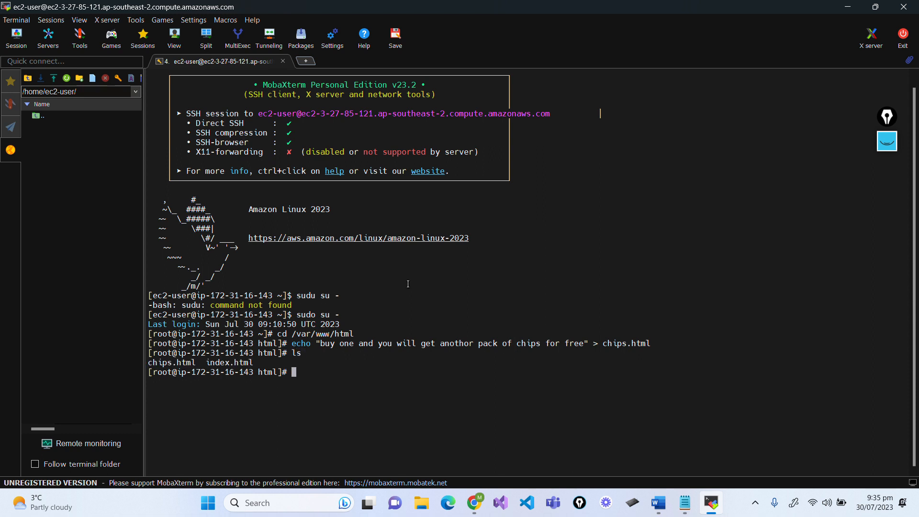
type("cat chips.html")
key("Return")
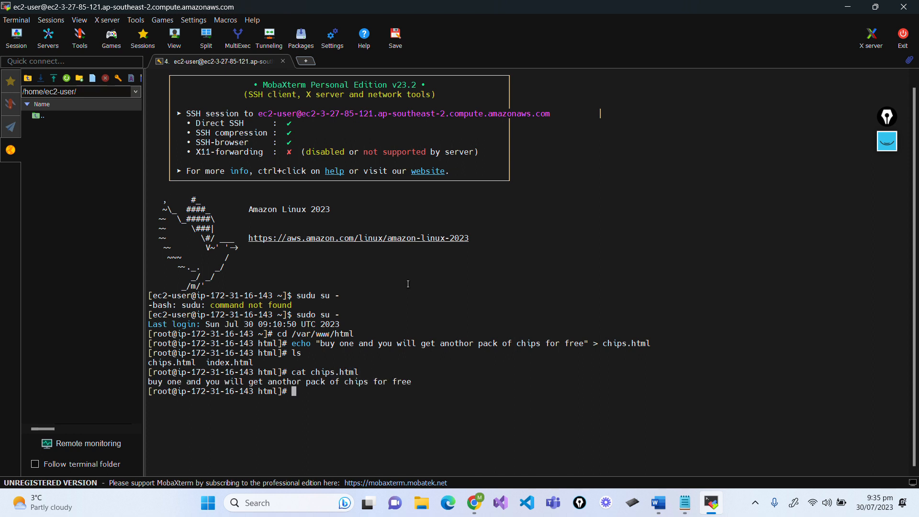
Close the web-4 session and MobaXterm, and return to the EC2 instances list in Chrome.
left_click(907, 8)
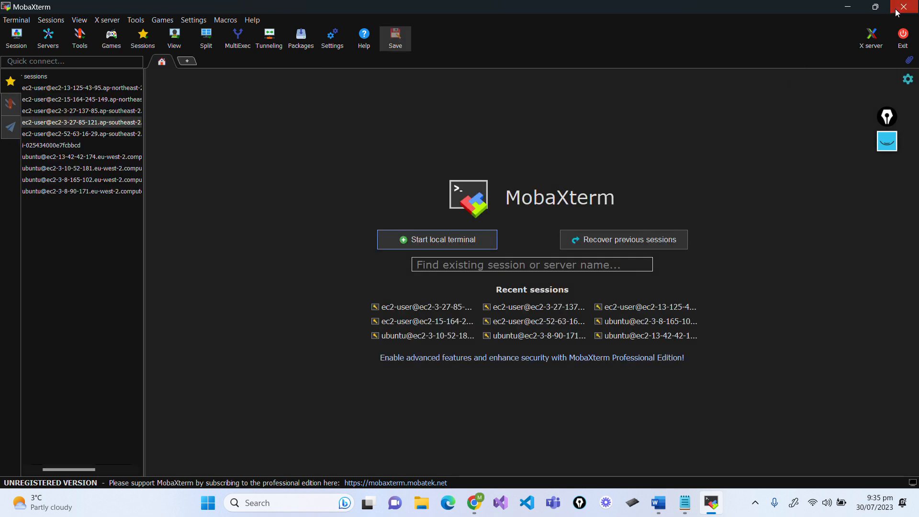
left_click(897, 12)
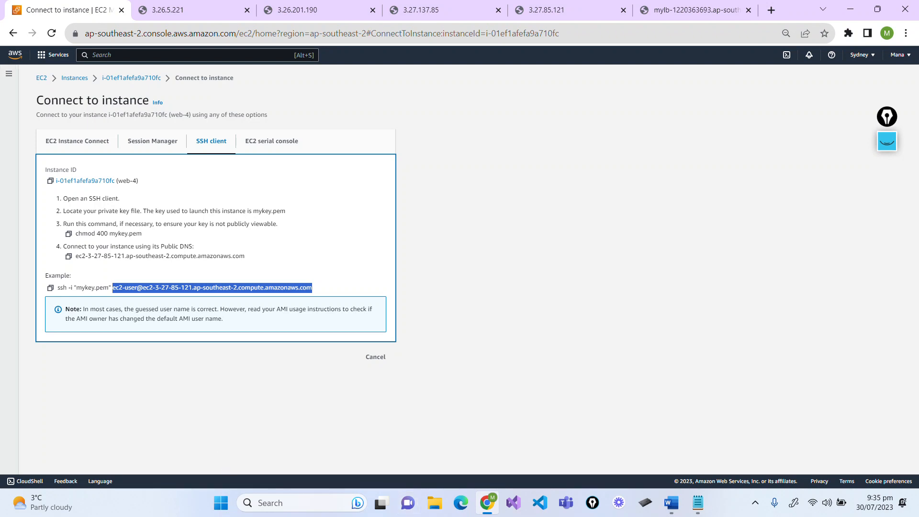
left_click(75, 78)
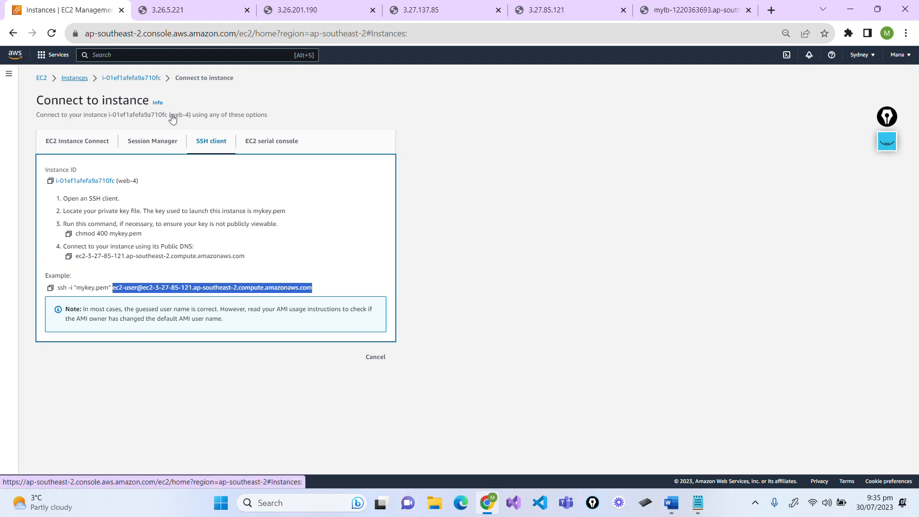
Switch to Word and show the hand-drawn architecture diagram over the blank page.
mouse_move(672, 503)
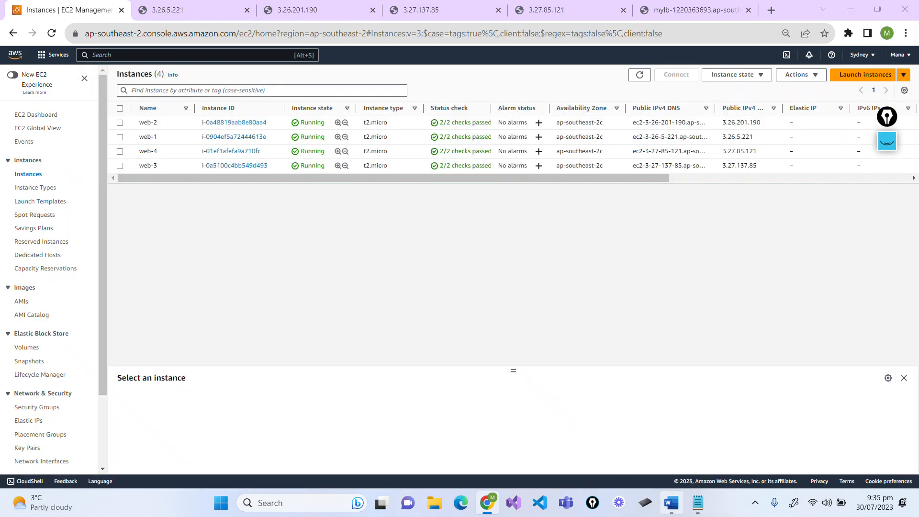
left_click(671, 441)
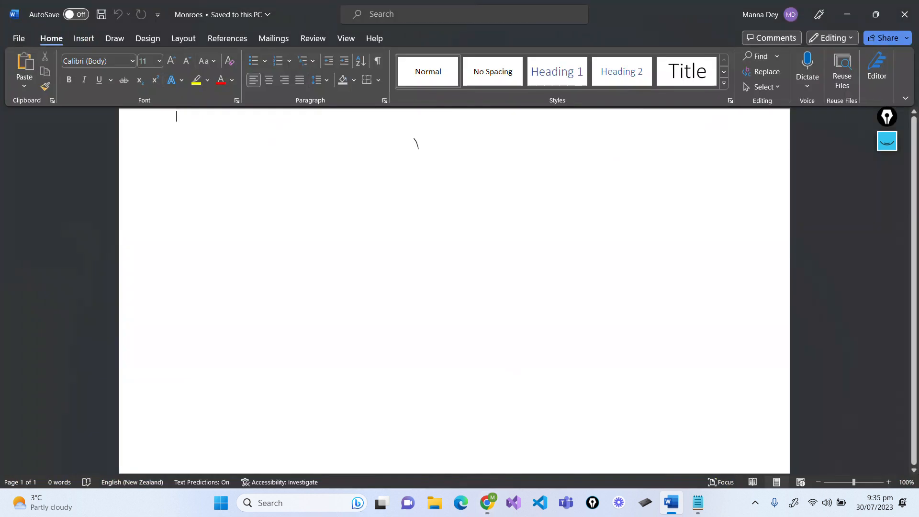
left_click(887, 143)
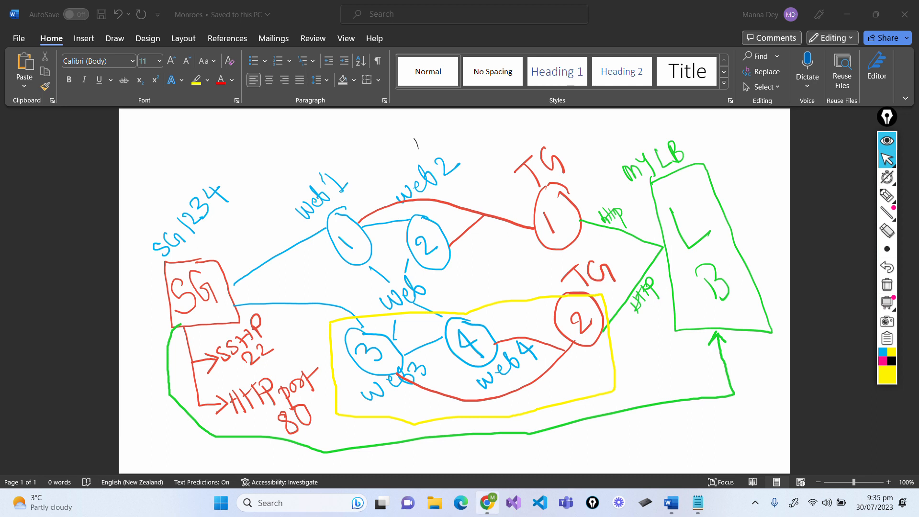
Switch back to Chrome, open the load balancers page, and compare myLB with the diagram before hiding the drawing.
left_click(487, 503)
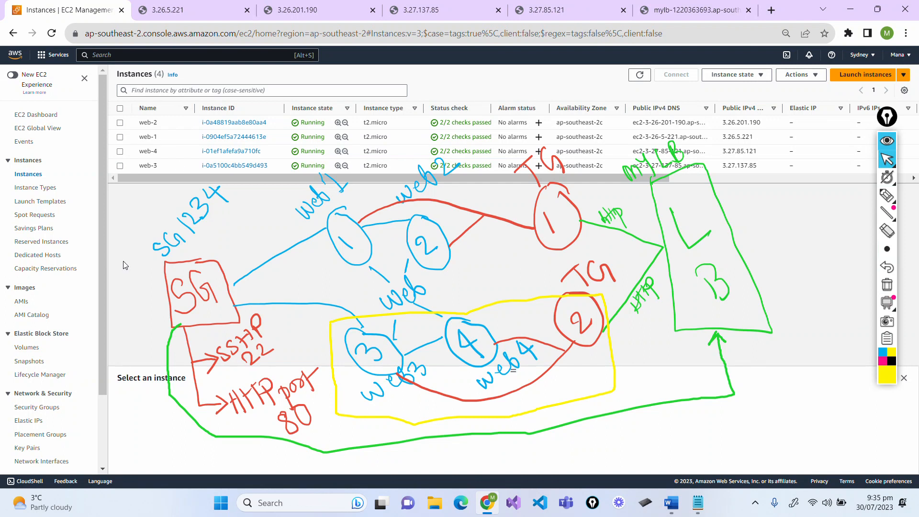
left_click_drag(102, 286, 100, 381)
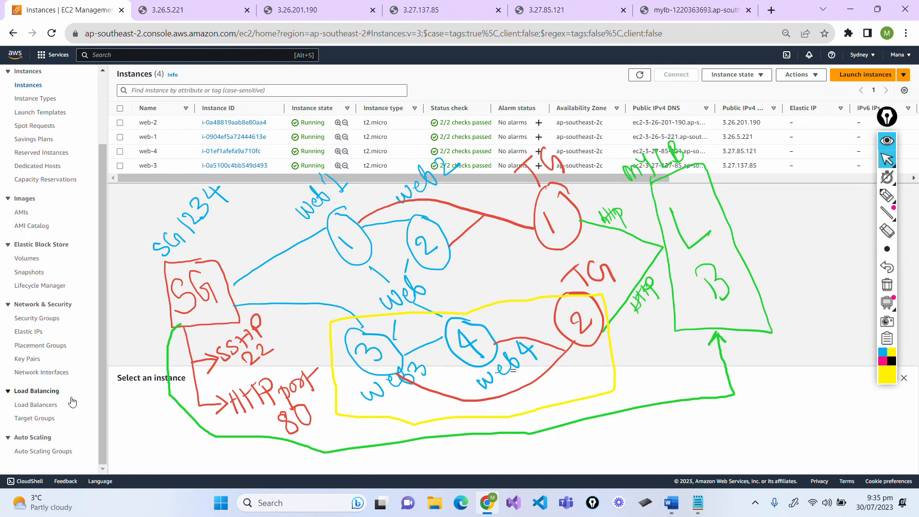
left_click(37, 405)
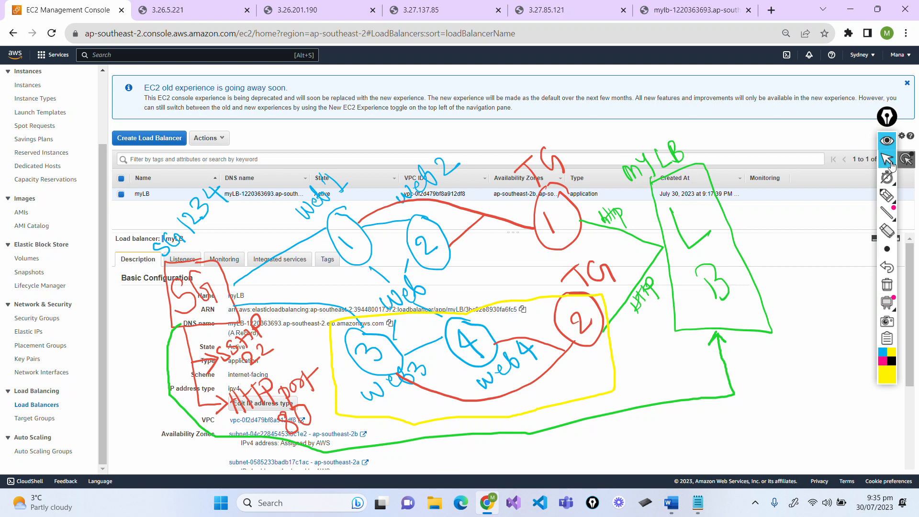
left_click(889, 142)
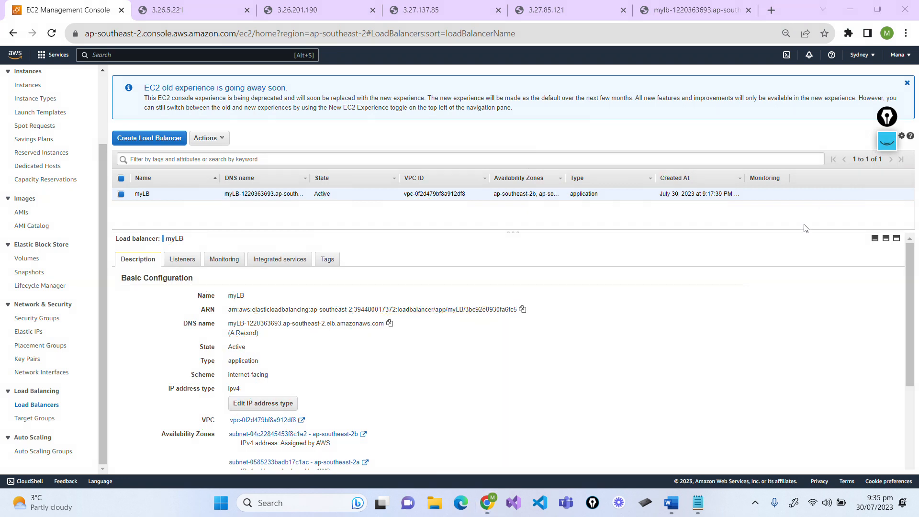
left_click(888, 141)
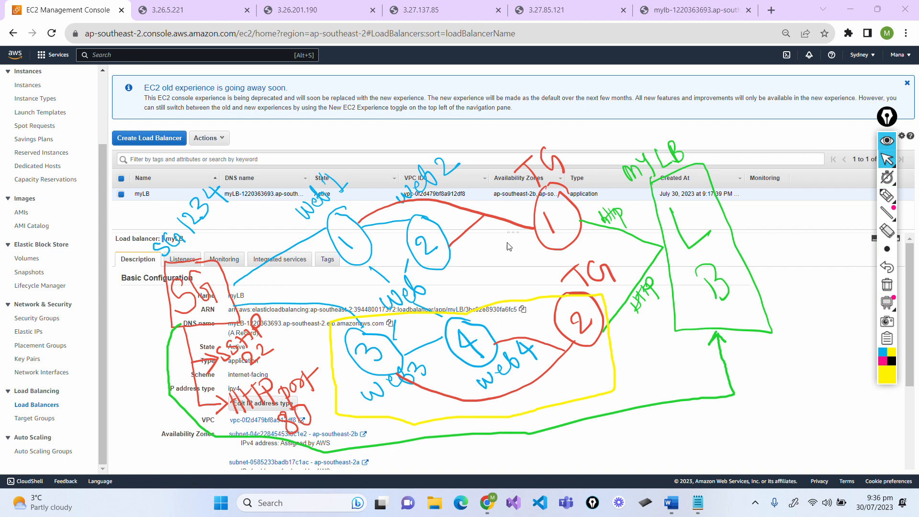
left_click(887, 141)
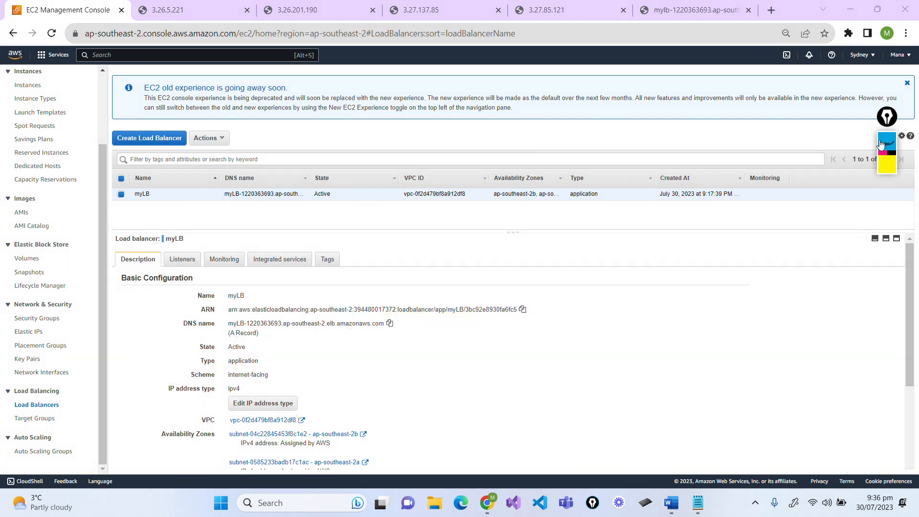
Open the rules of myLB's HTTP:80 listener and insert a new rule above the default action.
left_click(190, 263)
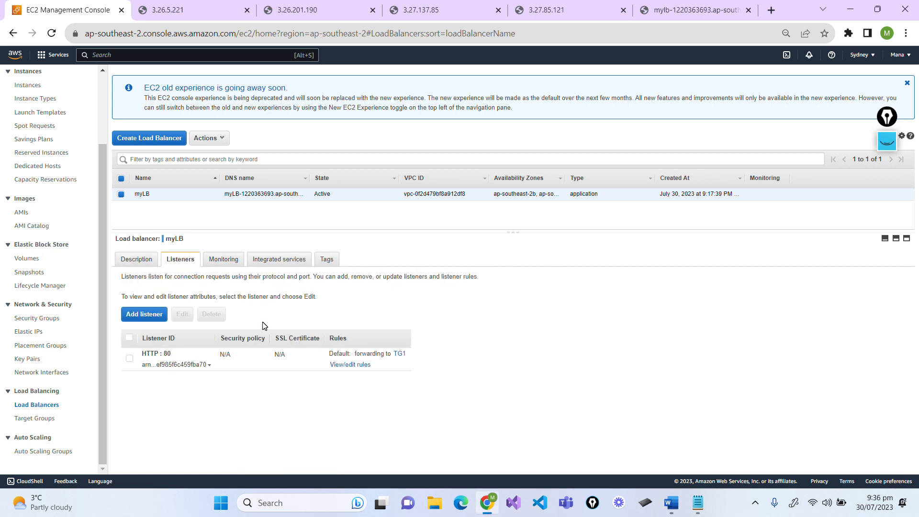
left_click(343, 366)
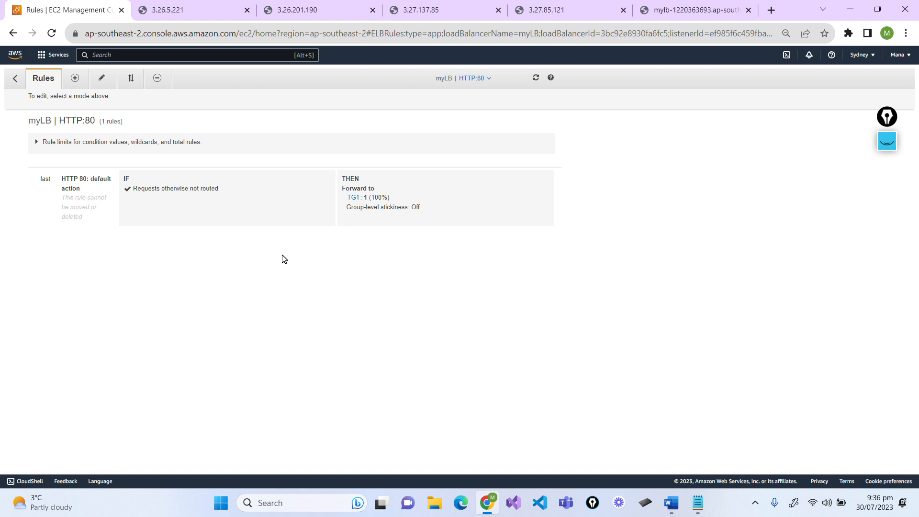
left_click(75, 82)
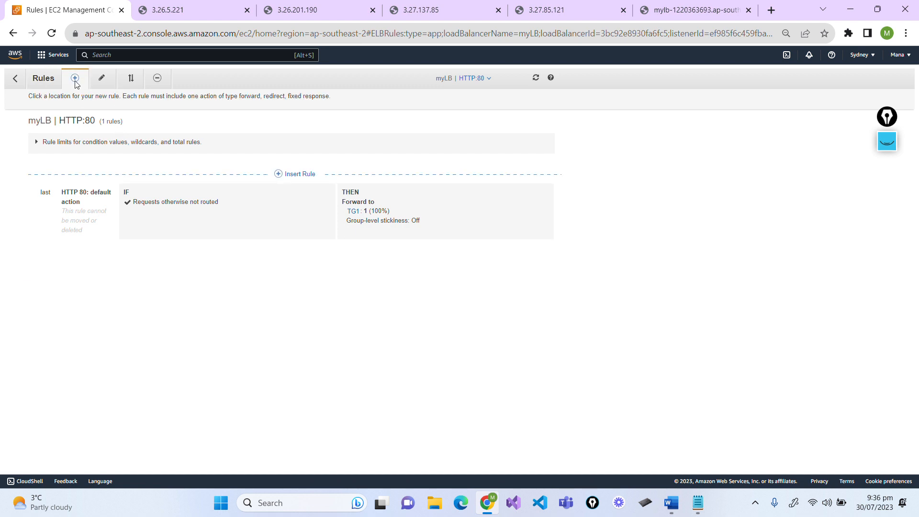
left_click(278, 175)
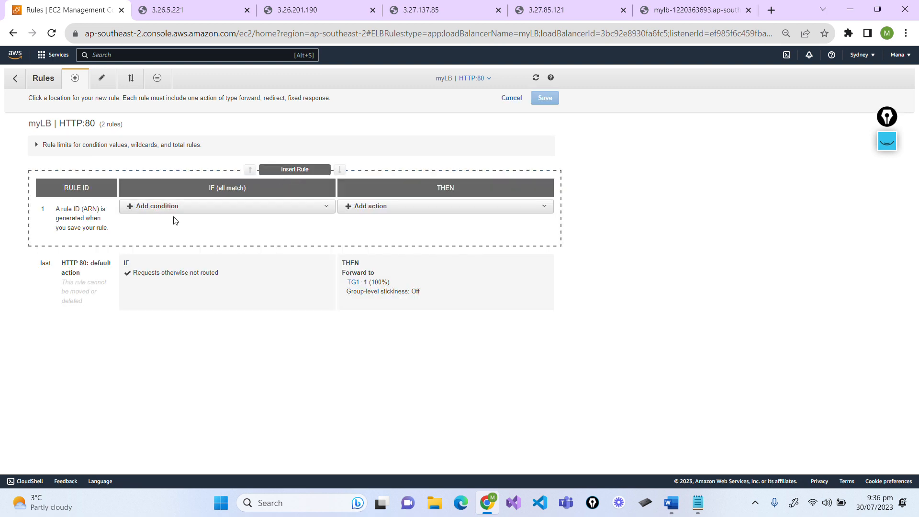
Add a path condition with the value /chips* to the new rule.
left_click(168, 211)
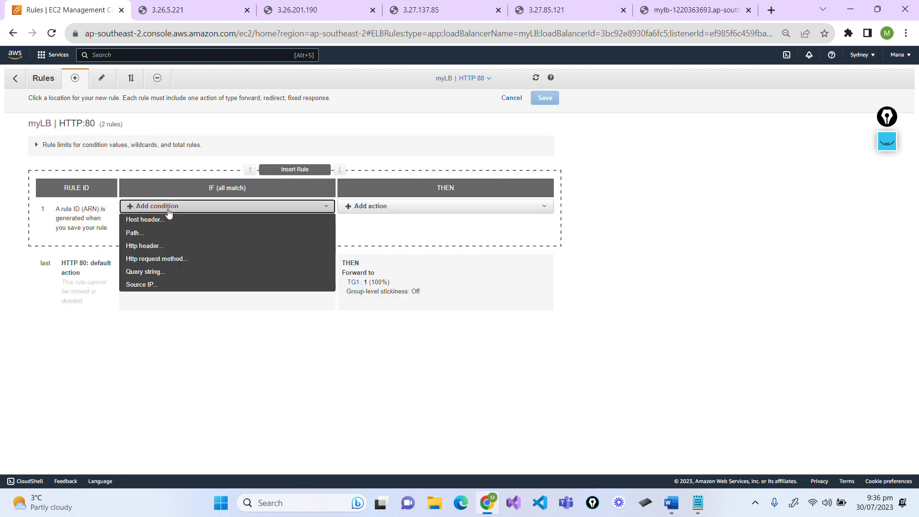
left_click(134, 233)
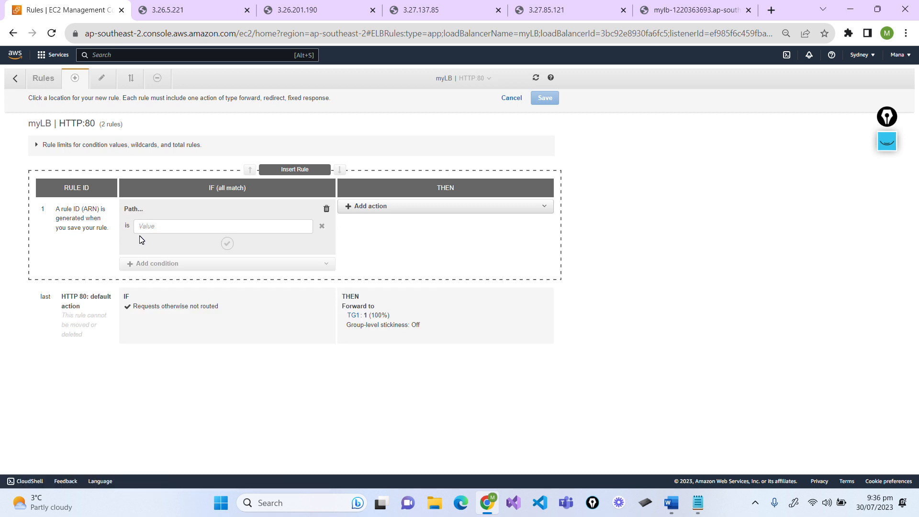
left_click(182, 227)
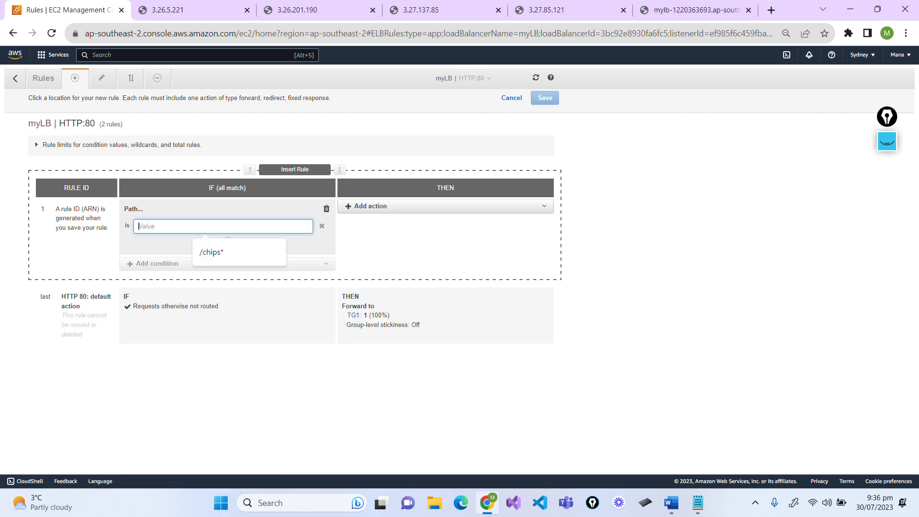
left_click(214, 253)
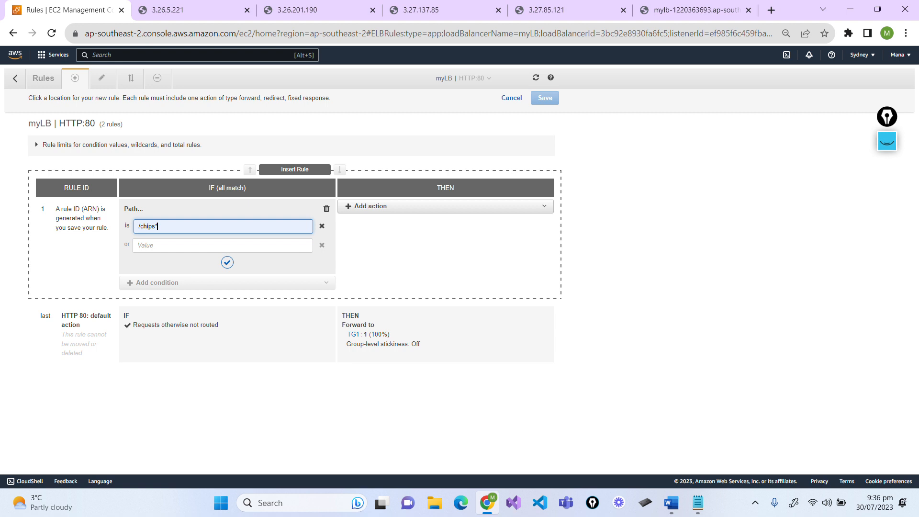
key("BackSpace")
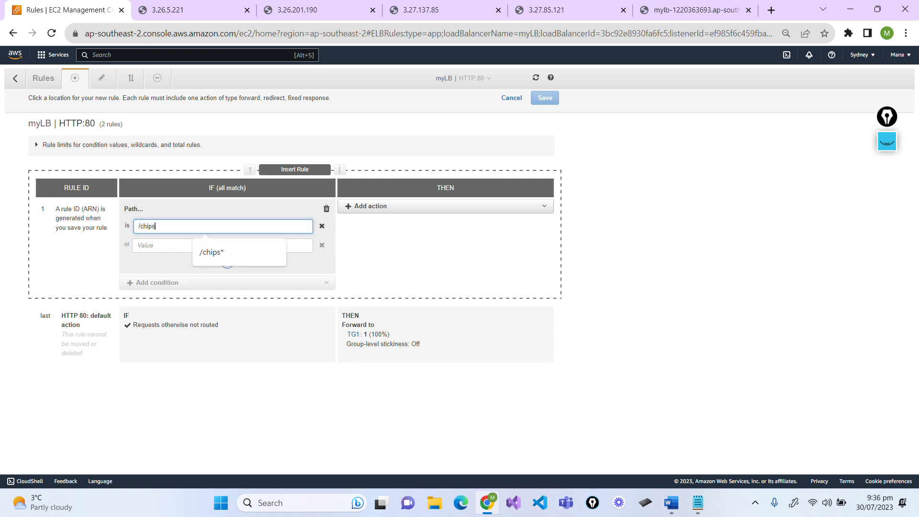
type("*")
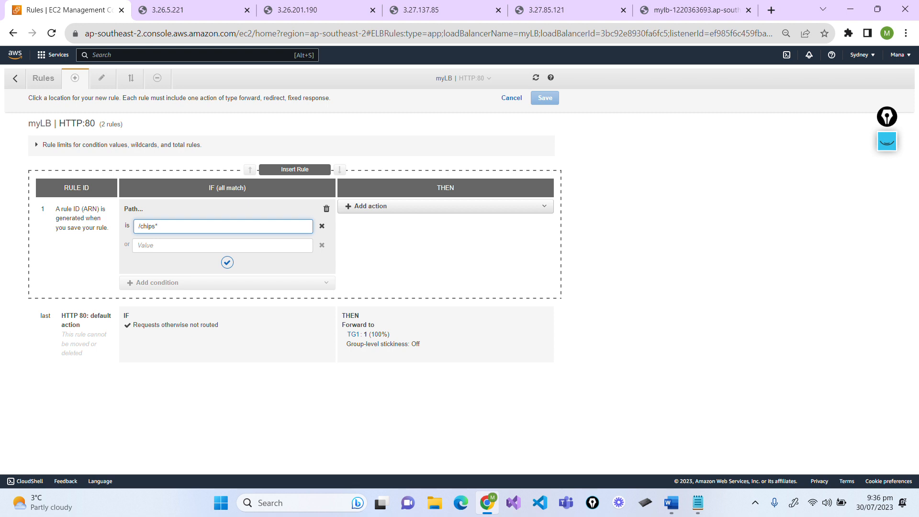
Add a forward action to the new /chips* rule.
left_click(353, 211)
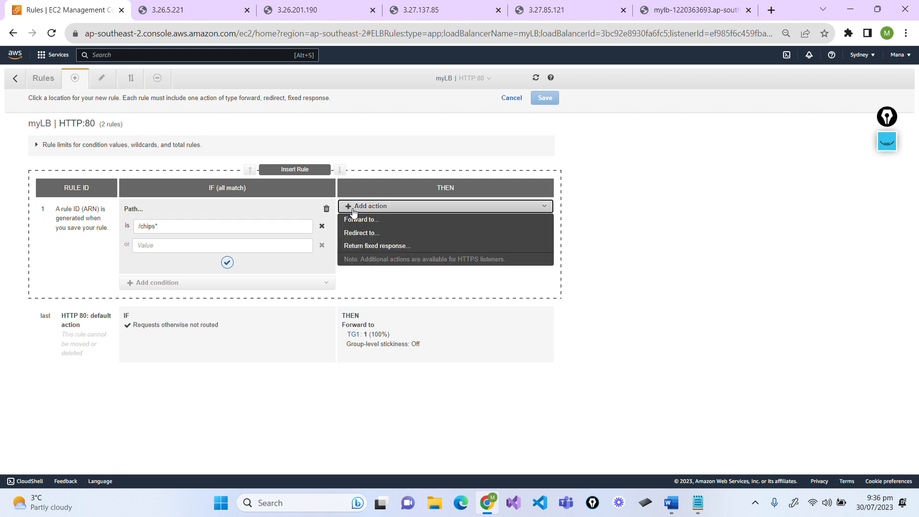
left_click_drag(164, 226, 133, 226)
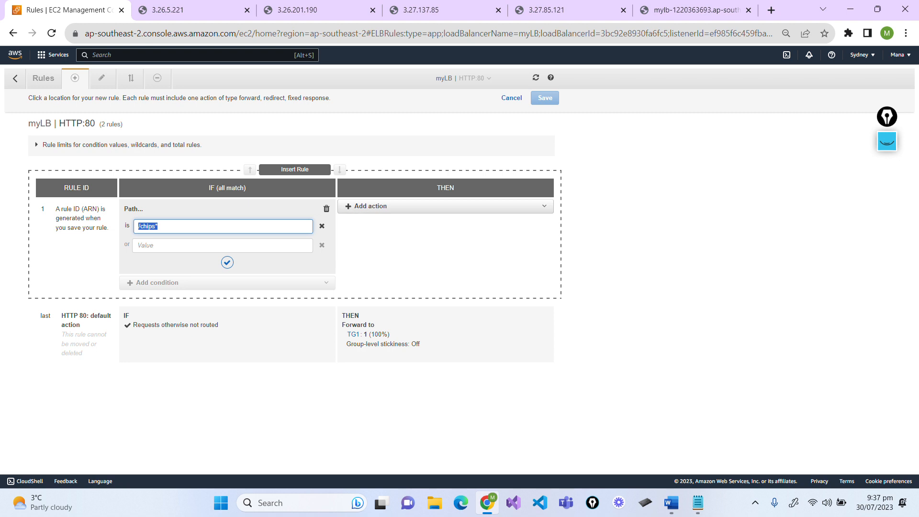
left_click(372, 210)
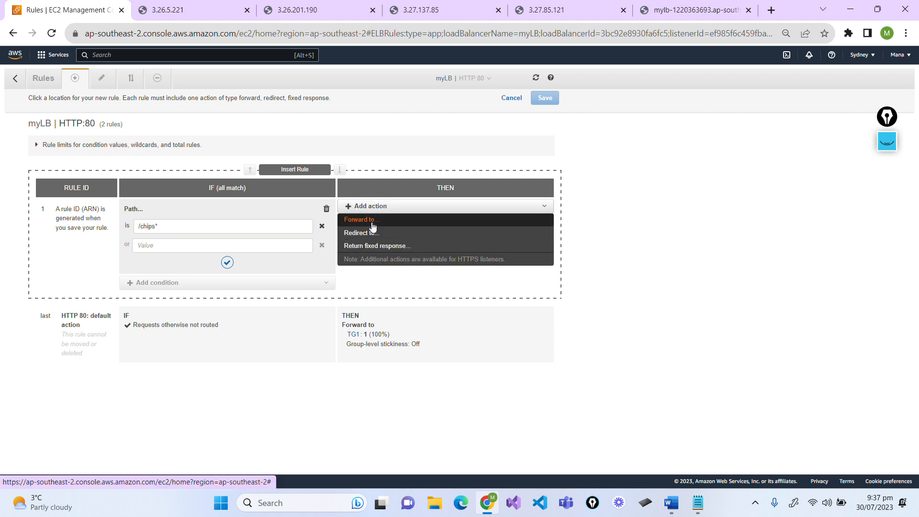
left_click(373, 223)
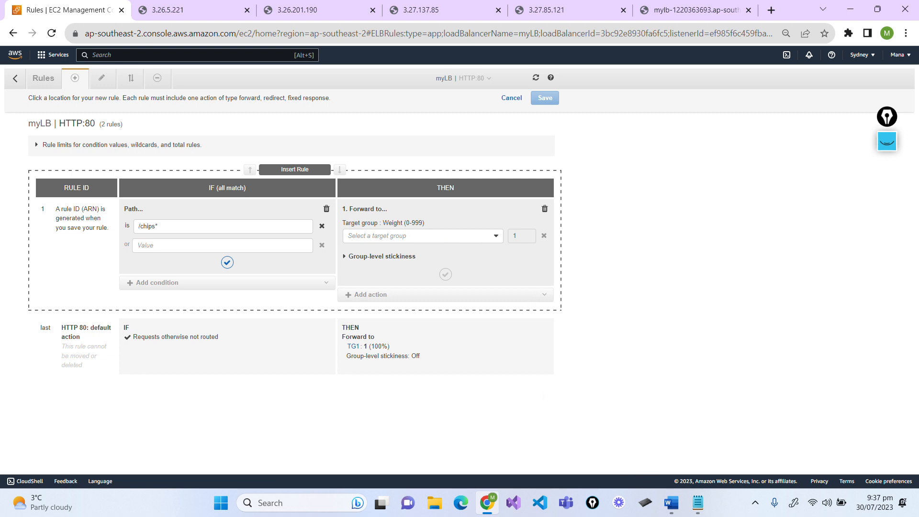
Switch to Word to review target group 2 in the hand-drawn diagram, hide the drawing, and return to Chrome.
mouse_move(672, 503)
left_click(655, 452)
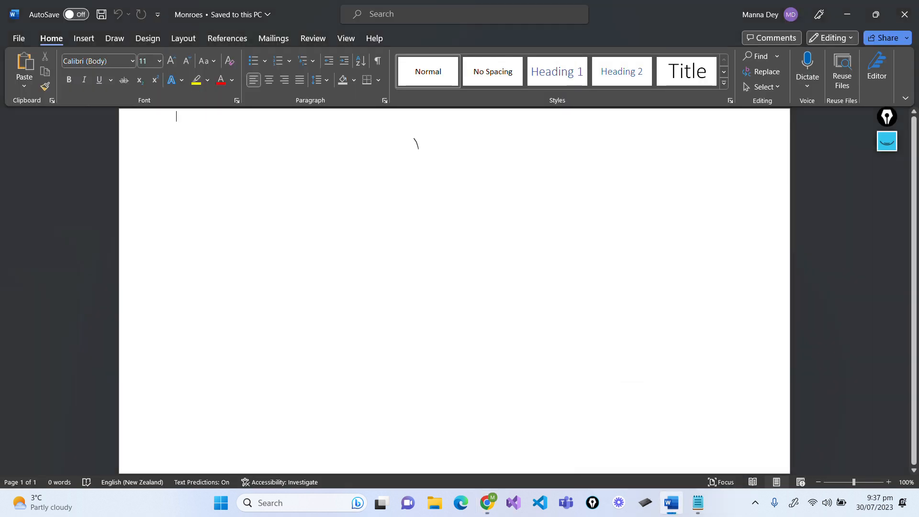
left_click(887, 142)
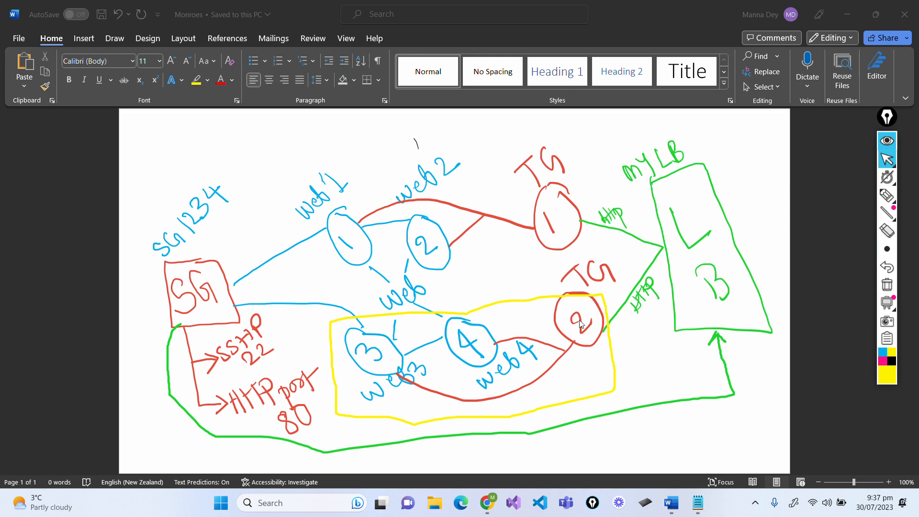
left_click(887, 142)
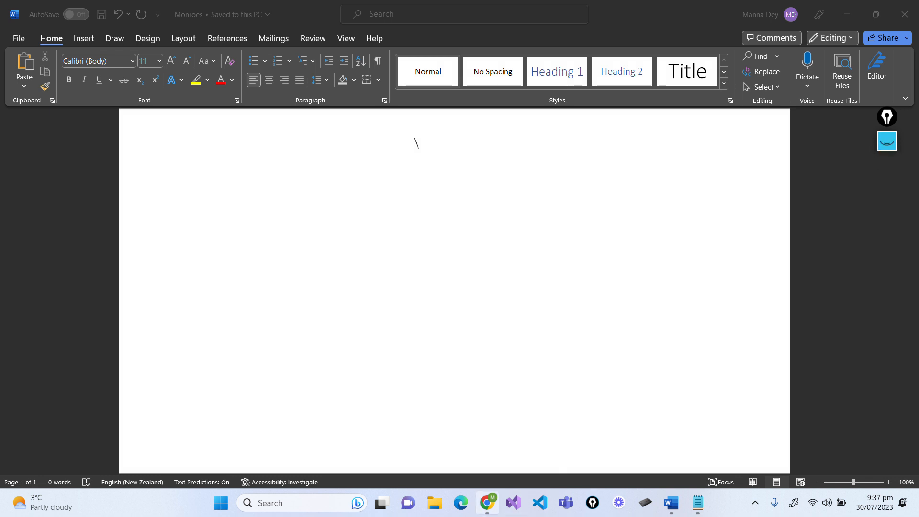
left_click(487, 503)
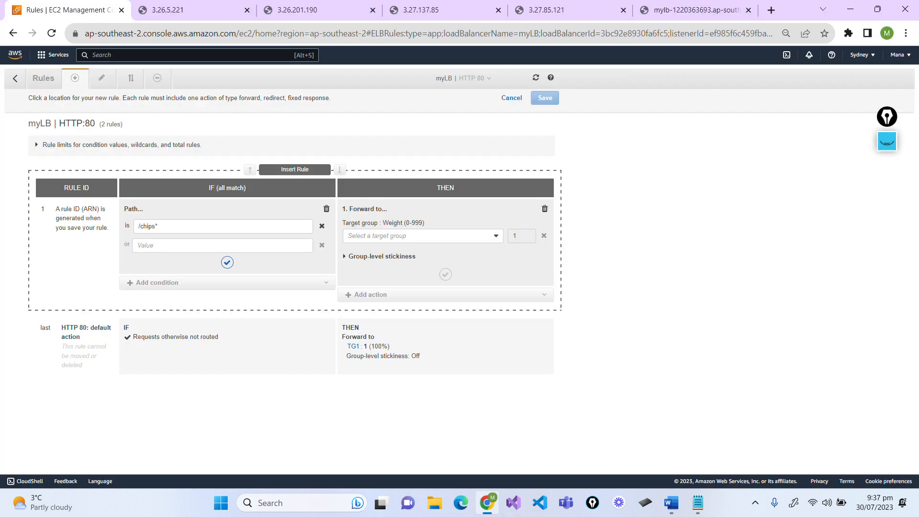
Choose TG2 as the target group of the forward action and save the rule.
left_click(497, 239)
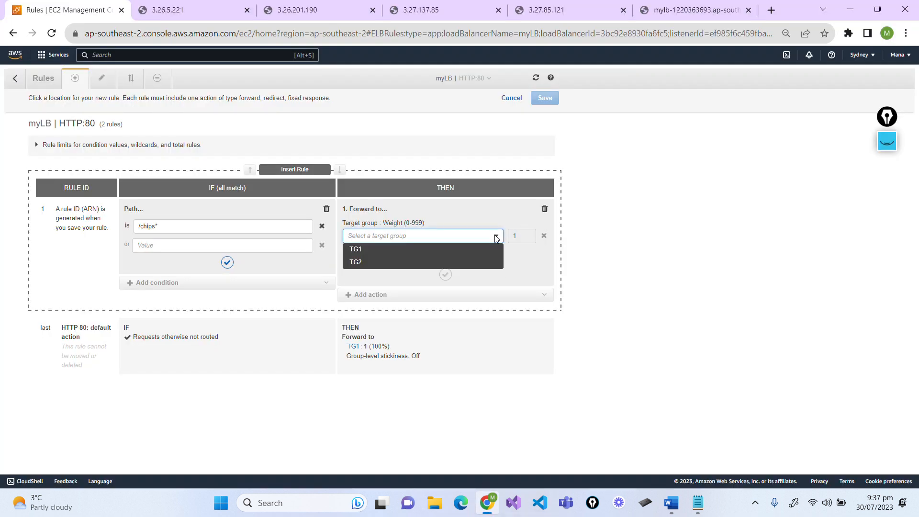
left_click(465, 262)
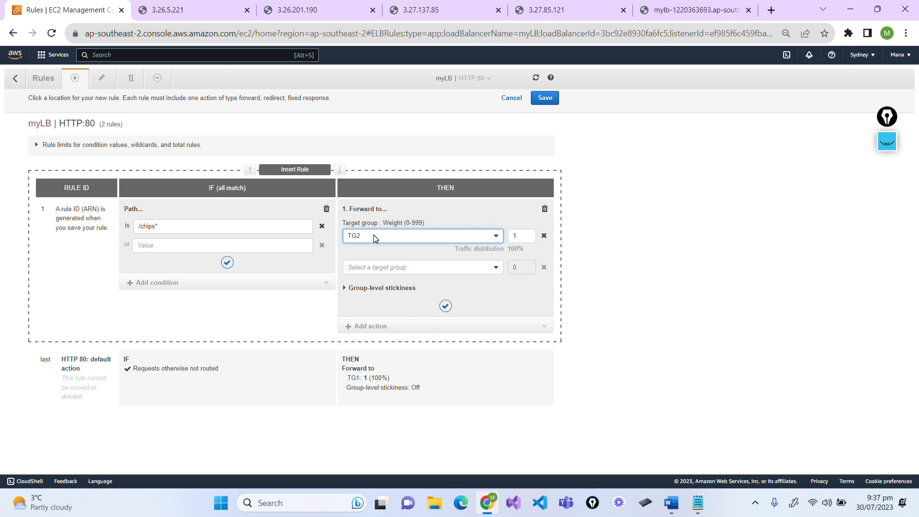
left_click(545, 98)
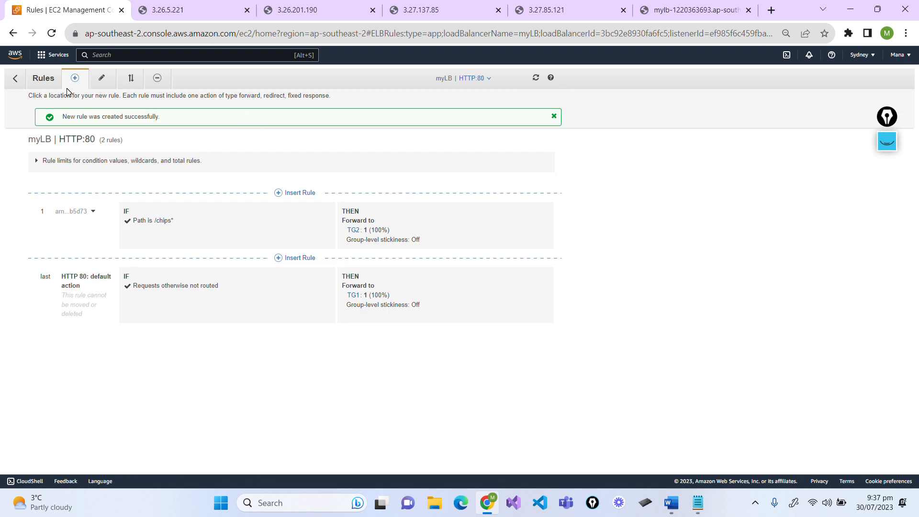
Return to the load balancer list, copy myLB's DNS name, and switch to the browser tab with its website.
left_click(24, 85)
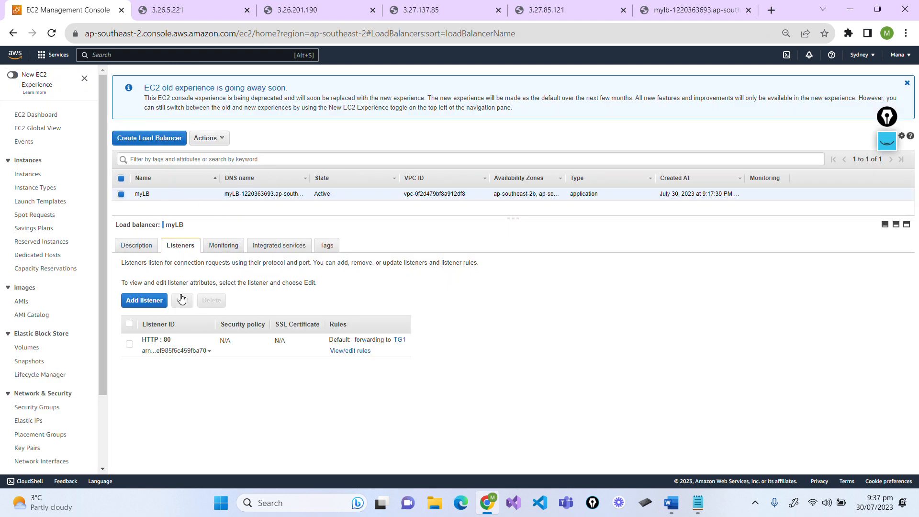
left_click(146, 252)
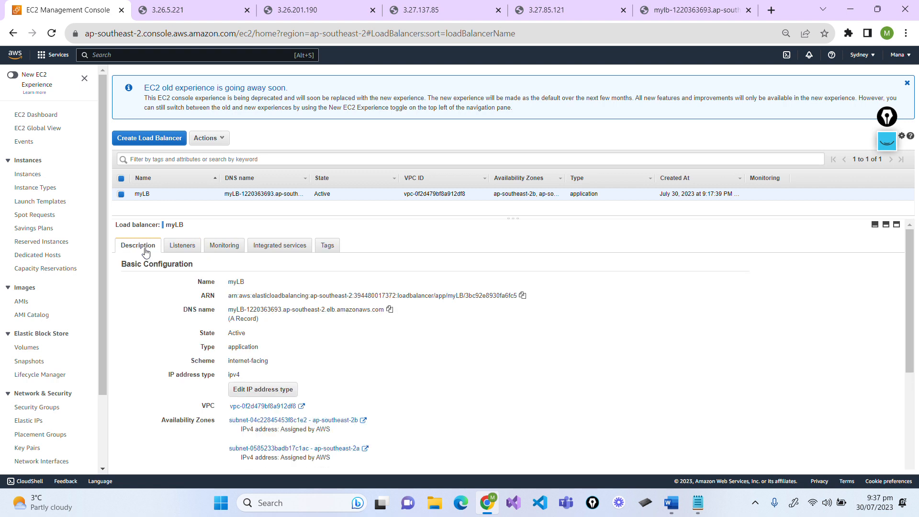
left_click(390, 311)
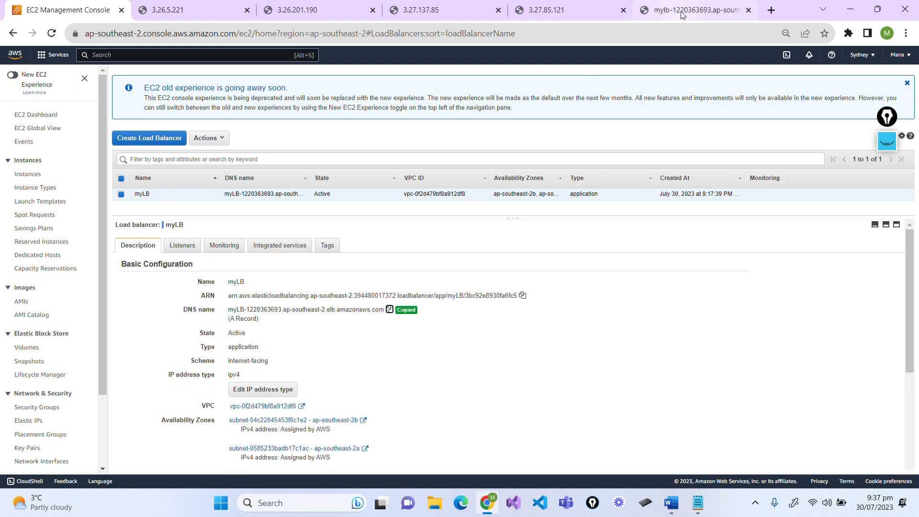
left_click(723, 12)
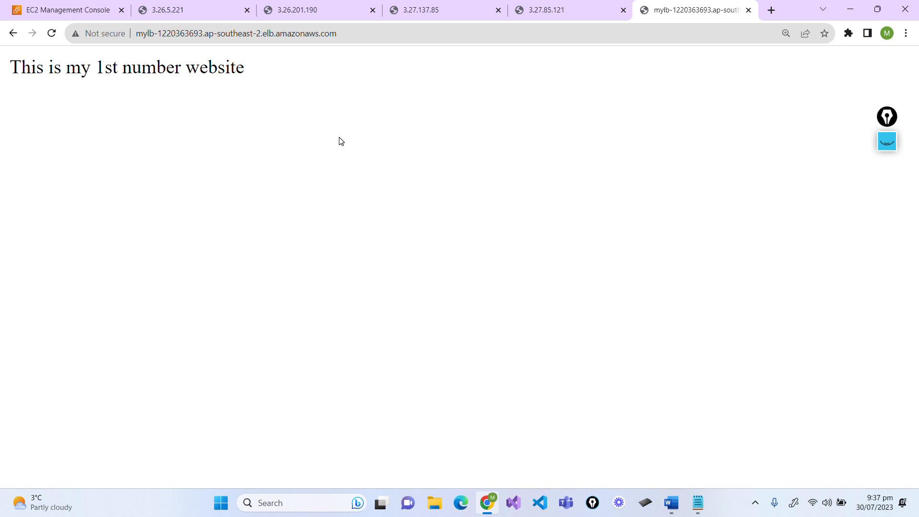
Reload the load balancer's root page repeatedly to check which websites answer.
left_click(52, 34)
left_click(51, 34)
left_click(51, 34)
left_click(51, 33)
left_click(51, 33)
left_click(52, 33)
left_click(51, 34)
left_click(52, 33)
left_click(52, 34)
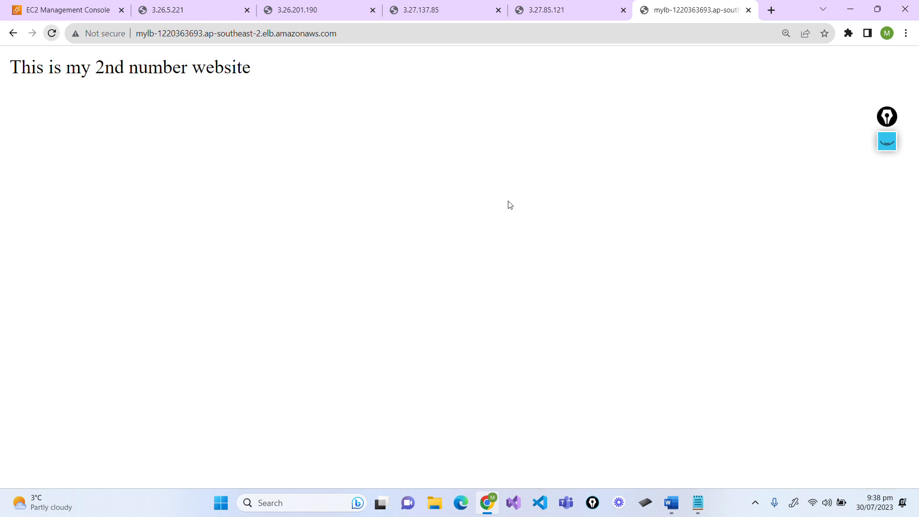
Show the architecture diagram over the root page and reload the page to compare its responses with target group 1.
left_click(887, 143)
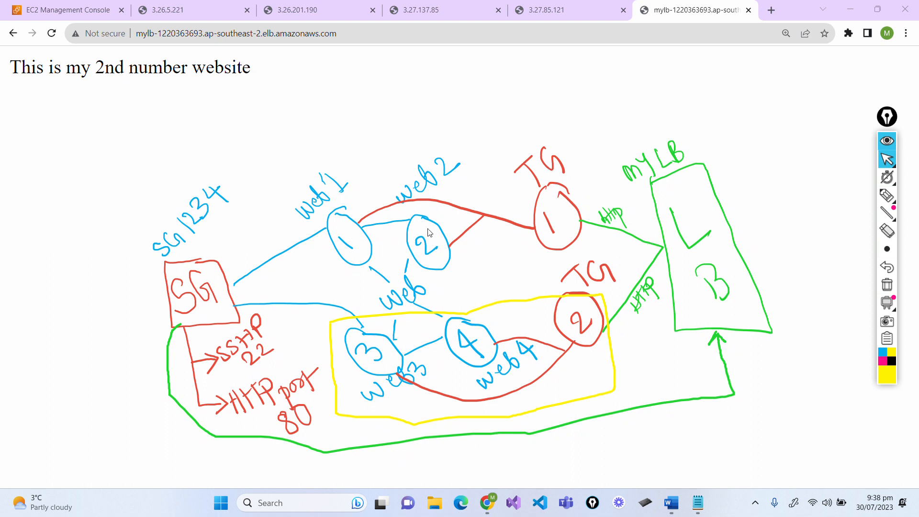
left_click(52, 34)
left_click(52, 34)
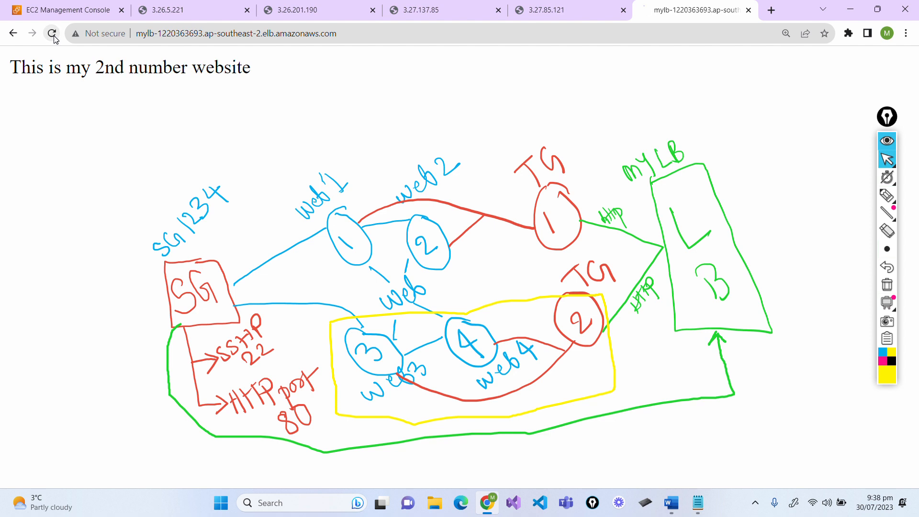
left_click(52, 34)
Open /chips.html on the load balancer's DNS address to test the path rule.
left_click(237, 34)
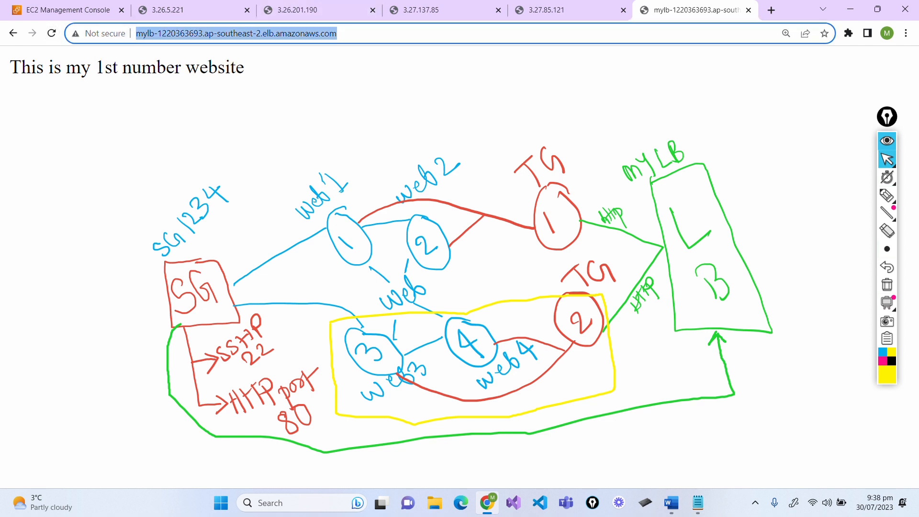
left_click(337, 34)
type("/")
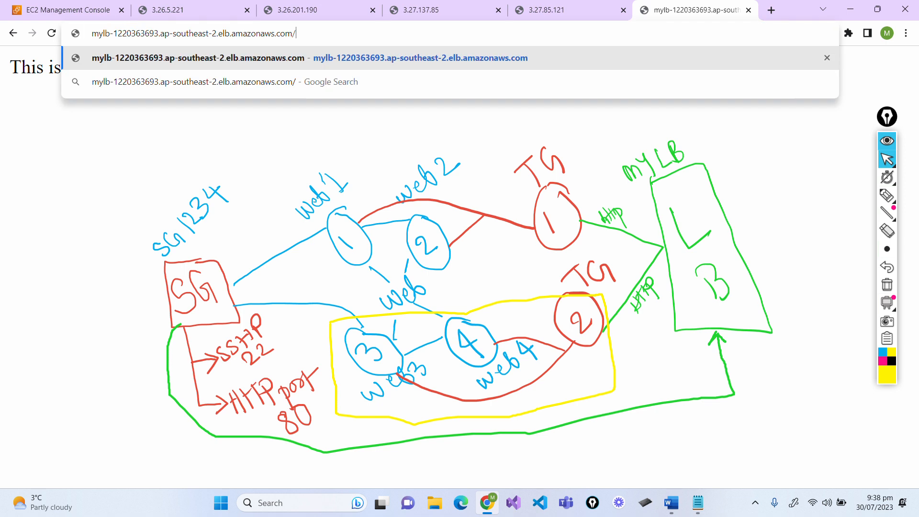
type("chi")
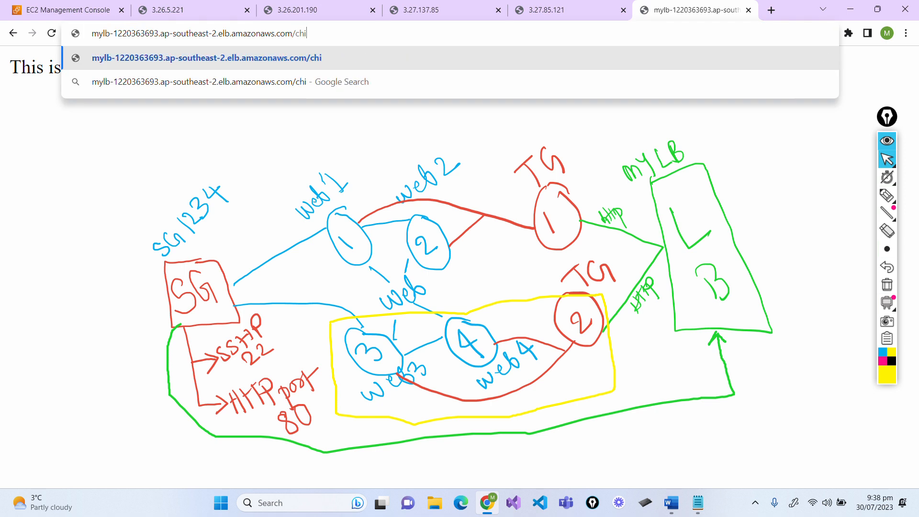
type("ps.html")
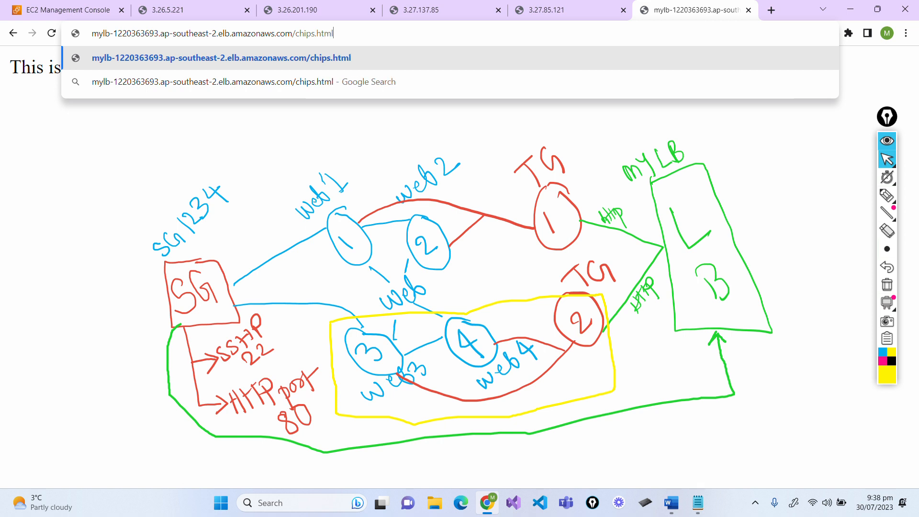
key("Return")
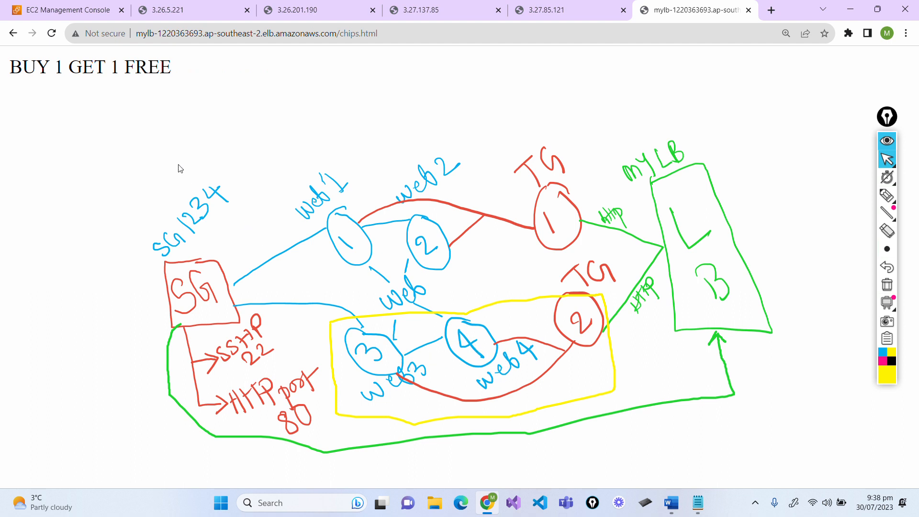
Reload chips.html repeatedly to check how requests are distributed between the target group 2 servers.
left_click(52, 39)
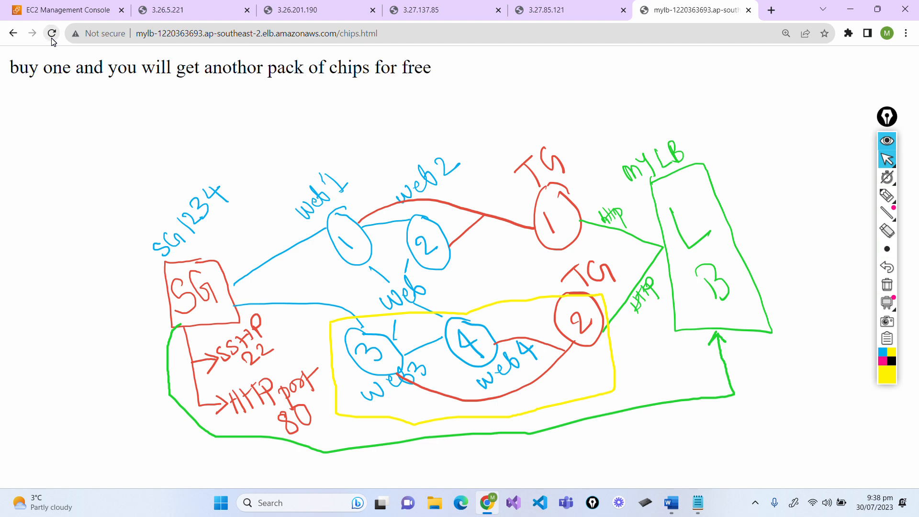
left_click(52, 40)
left_click(52, 34)
left_click(52, 34)
left_click(52, 34)
left_click(52, 39)
left_click(52, 39)
left_click(52, 39)
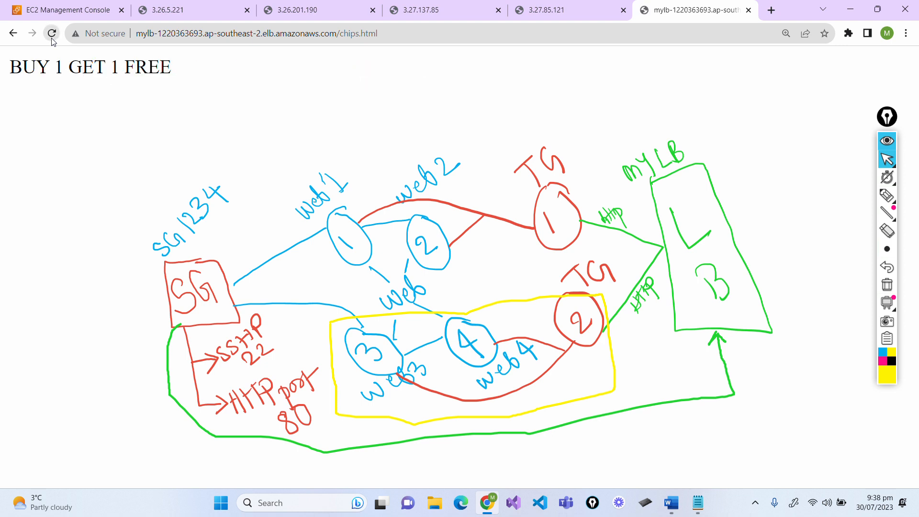
left_click(52, 39)
left_click(52, 39)
left_click(52, 33)
left_click(52, 33)
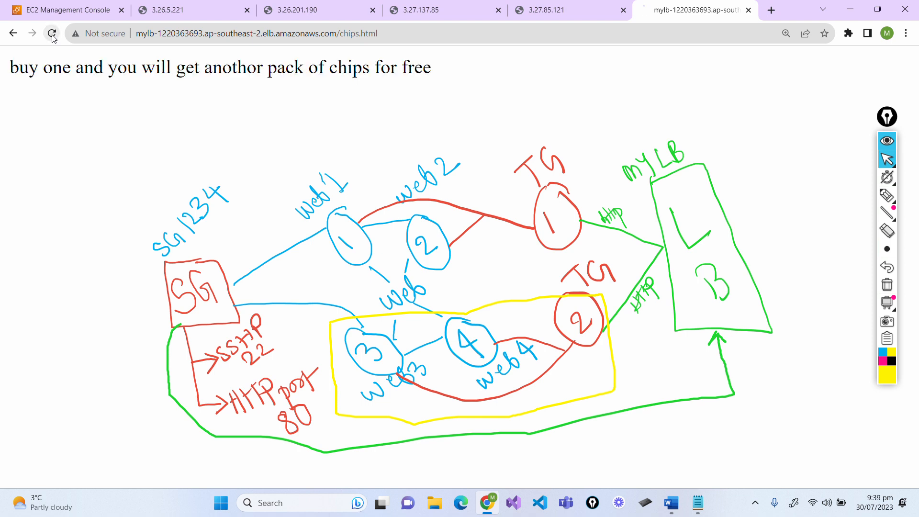
Remove /chips.html from the address, load the load balancer's root page, and reload it to recheck the default routing.
left_click(373, 33)
left_click(379, 33)
key("BackSpace")
key("BackSpace")
key("BackSpace")
key("BackSpace")
key("BackSpace")
key("BackSpace")
key("BackSpace")
key("BackSpace")
key("BackSpace")
key("BackSpace")
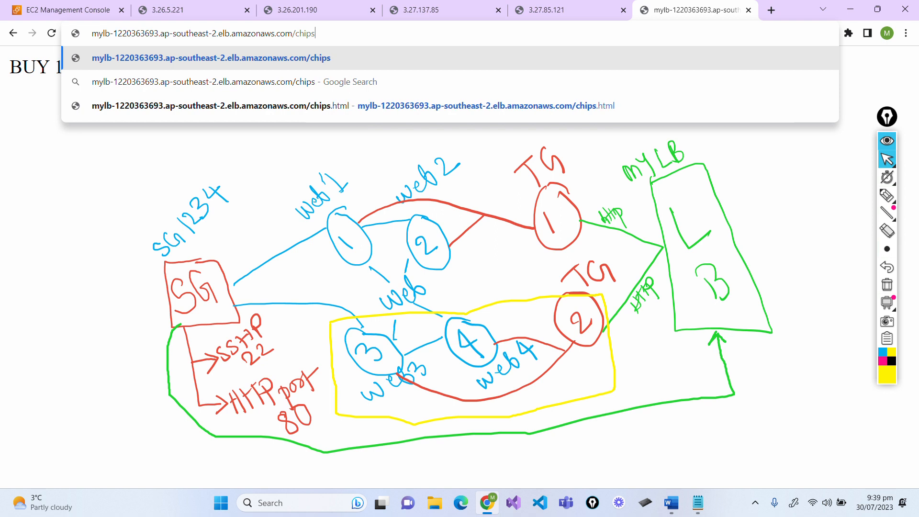
key("Return")
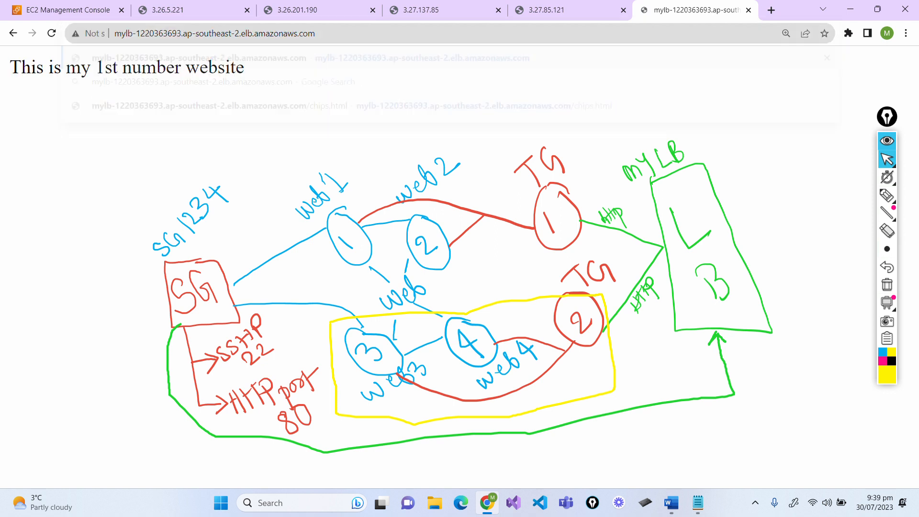
left_click(53, 34)
left_click(53, 33)
left_click(53, 34)
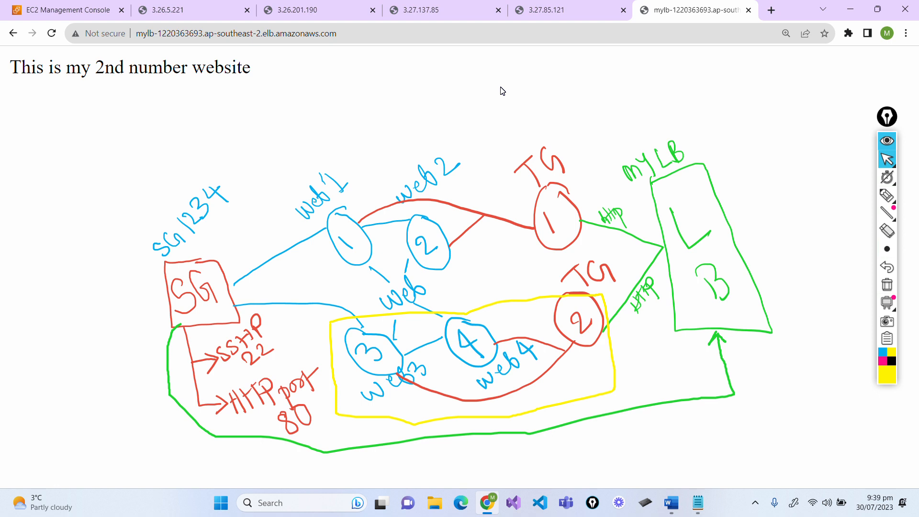
Erase the hand-drawn architecture diagram over the page, from the load balancer and target groups to the web servers and security group, and return to the normal cursor.
left_click(892, 233)
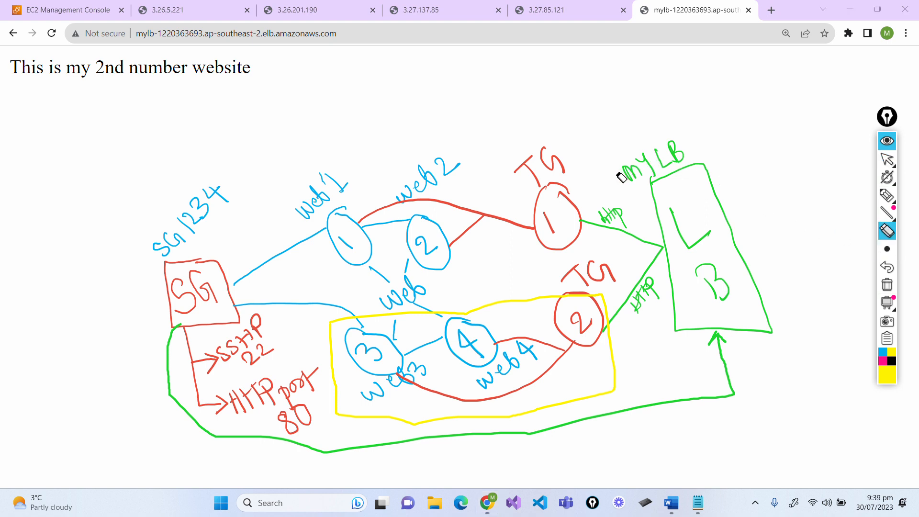
mouse_move(622, 178)
left_mouse_down()
mouse_move(616, 201)
mouse_move(697, 172)
mouse_move(615, 243)
mouse_move(657, 245)
mouse_move(674, 302)
mouse_move(713, 271)
mouse_move(707, 336)
mouse_move(735, 382)
left_mouse_up()
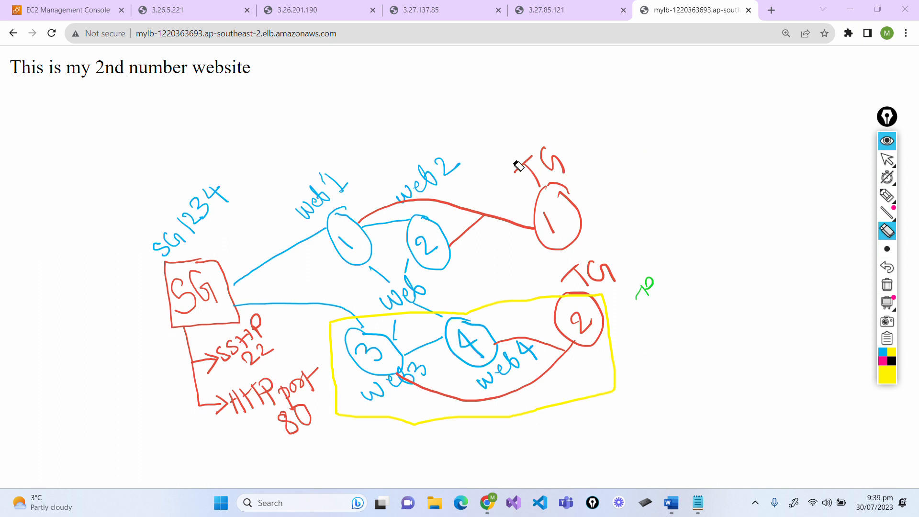
mouse_move(518, 167)
left_mouse_down()
mouse_move(524, 185)
mouse_move(581, 189)
mouse_move(597, 213)
mouse_move(568, 333)
left_mouse_up()
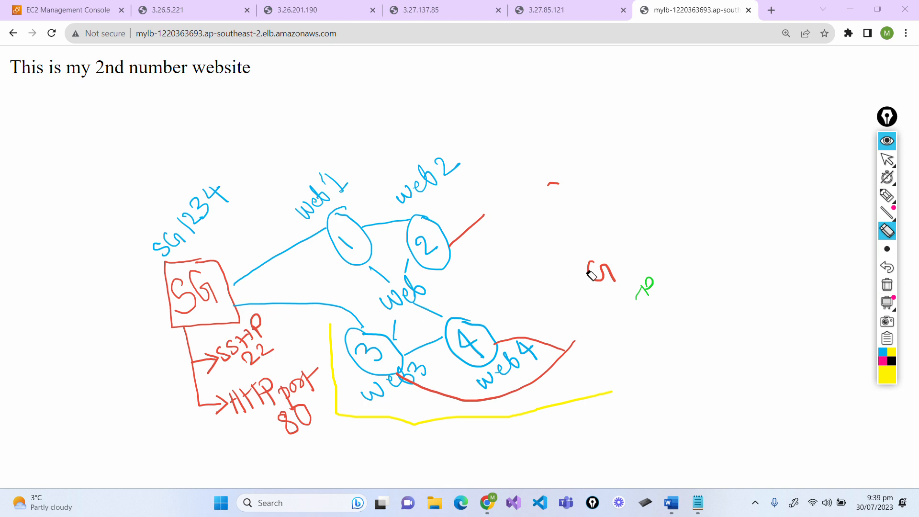
mouse_move(582, 273)
left_mouse_down()
mouse_move(647, 259)
mouse_move(649, 285)
left_mouse_up()
mouse_move(294, 206)
left_mouse_down()
mouse_move(353, 211)
mouse_move(396, 273)
mouse_move(400, 329)
mouse_move(423, 330)
mouse_move(448, 374)
mouse_move(520, 364)
mouse_move(412, 302)
left_mouse_up()
mouse_move(166, 282)
left_mouse_down()
mouse_move(220, 251)
mouse_move(143, 383)
mouse_move(250, 370)
mouse_move(181, 395)
mouse_move(359, 337)
mouse_move(299, 413)
mouse_move(296, 358)
mouse_move(286, 424)
left_mouse_up()
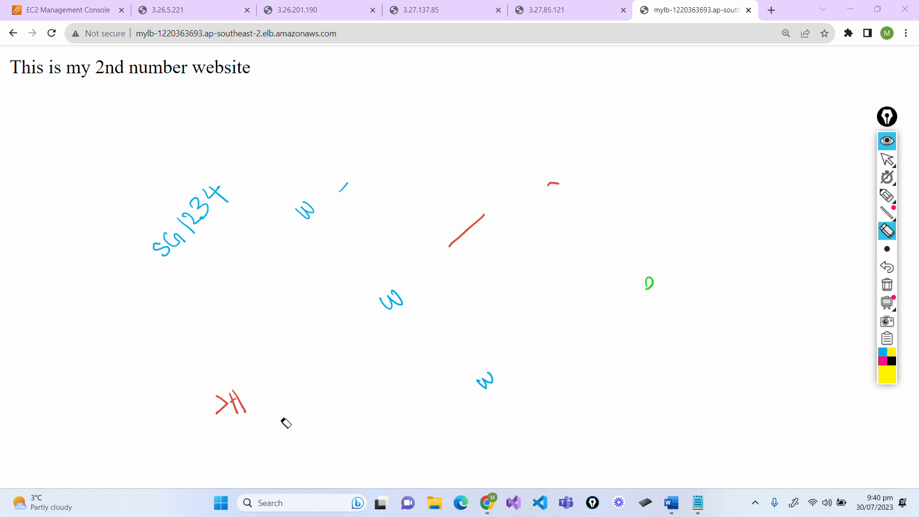
mouse_move(279, 341)
left_mouse_down()
mouse_move(228, 275)
mouse_move(214, 180)
mouse_move(310, 263)
mouse_move(472, 224)
mouse_move(425, 380)
mouse_move(234, 412)
left_mouse_up()
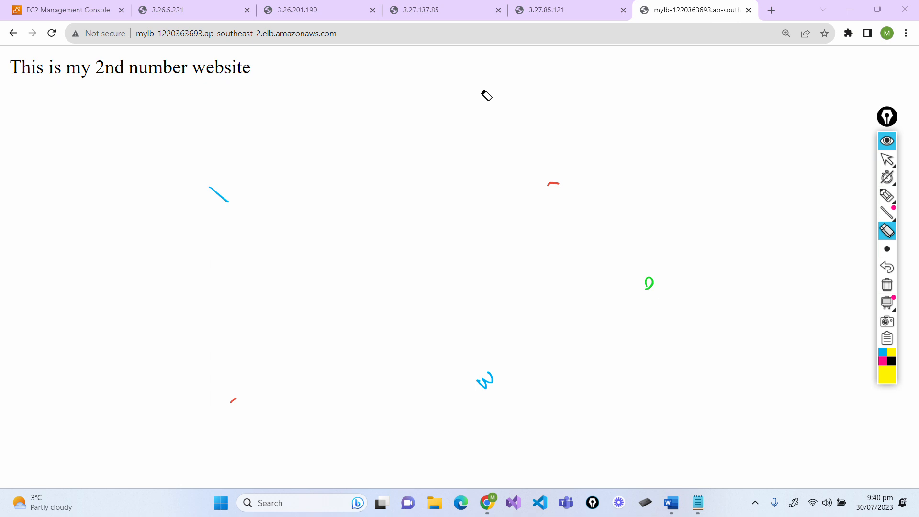
key("ctrl+shift+2")
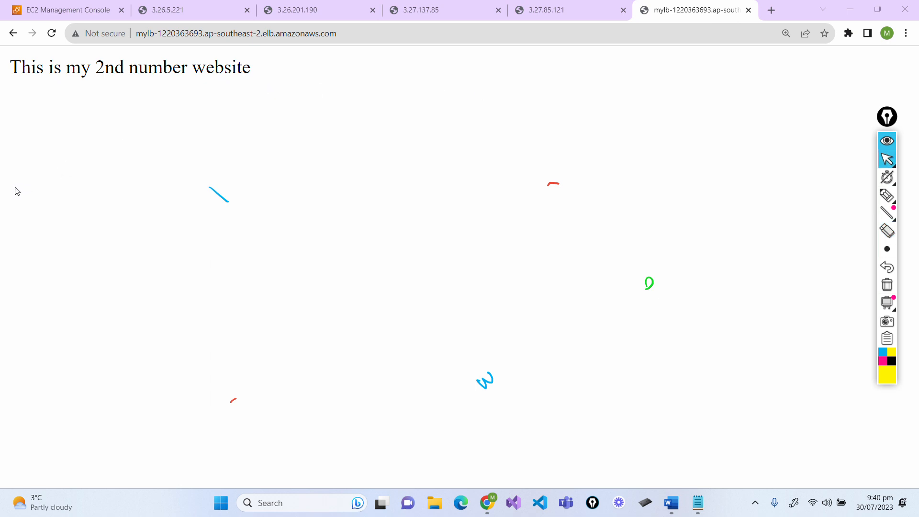